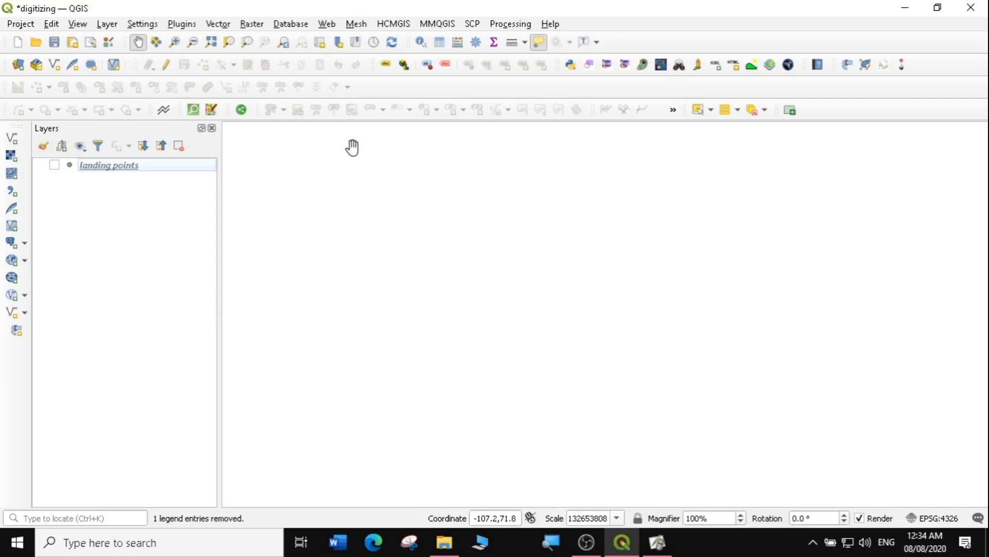
Look up the HCMGIS plugin's details in the Plugin Manager
left_click(12, 24)
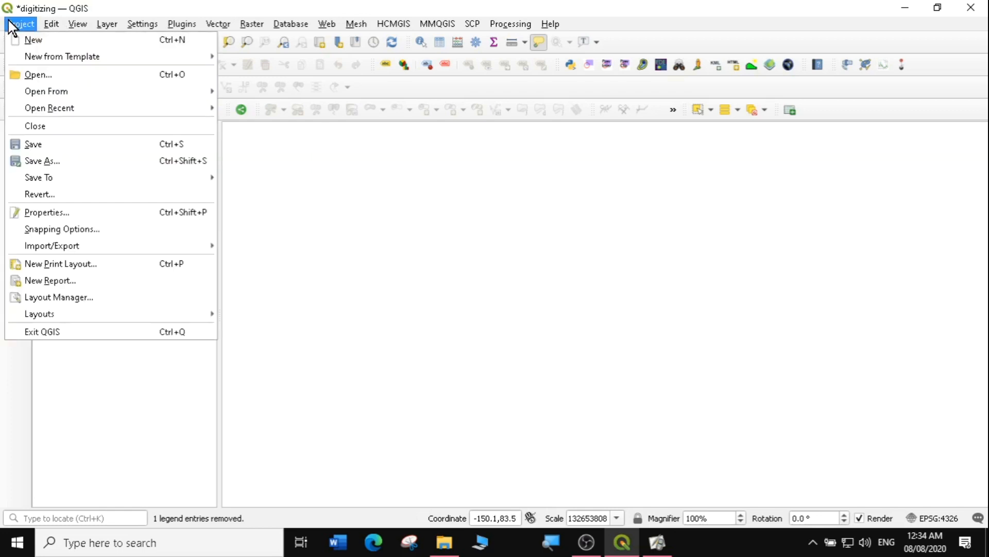
left_click(23, 24)
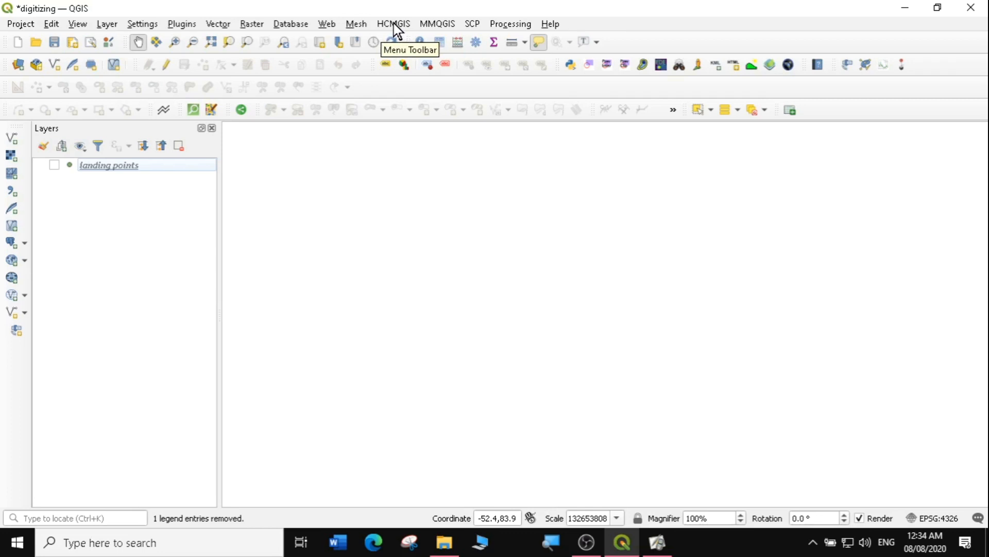
left_click(175, 24)
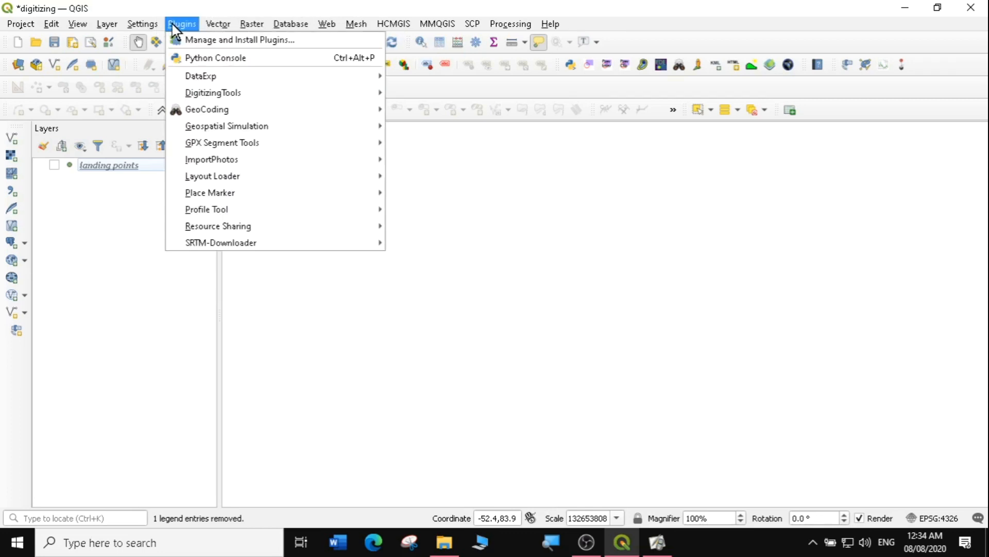
left_click(260, 40)
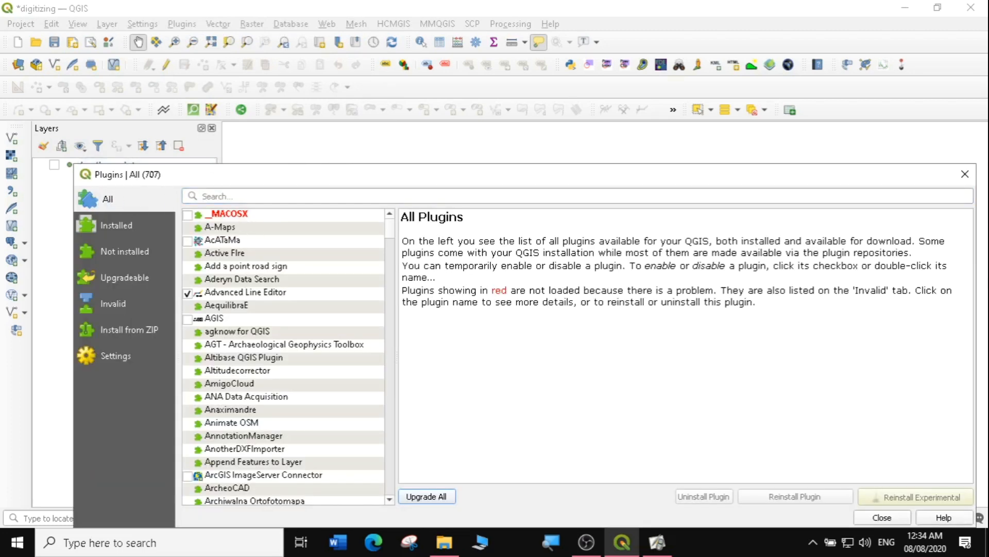
type("HCMGIS")
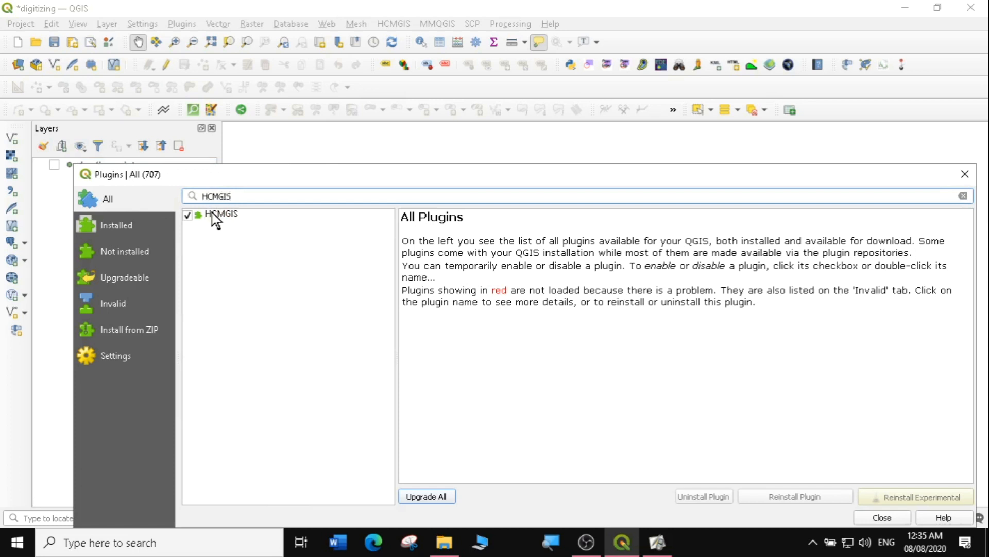
left_click(230, 221)
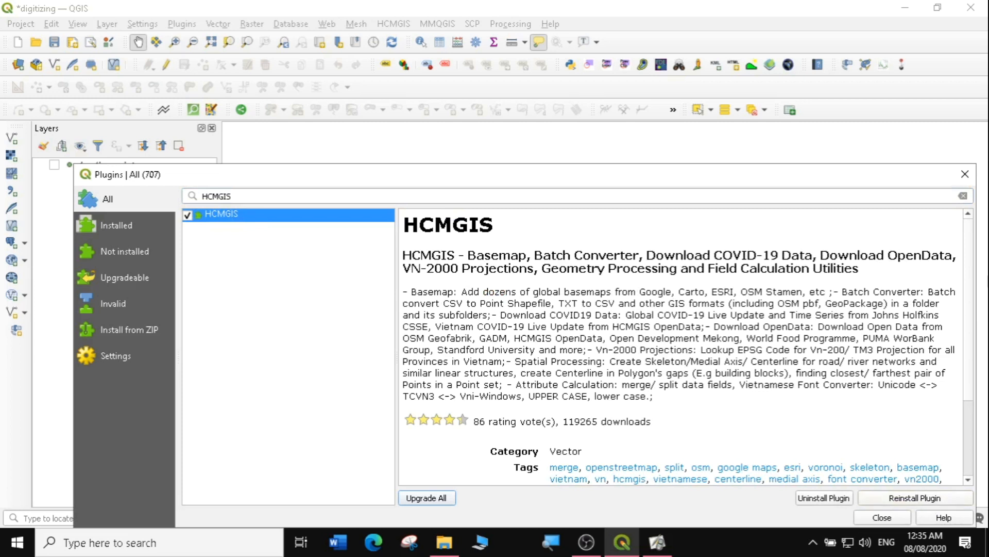
left_click(966, 173)
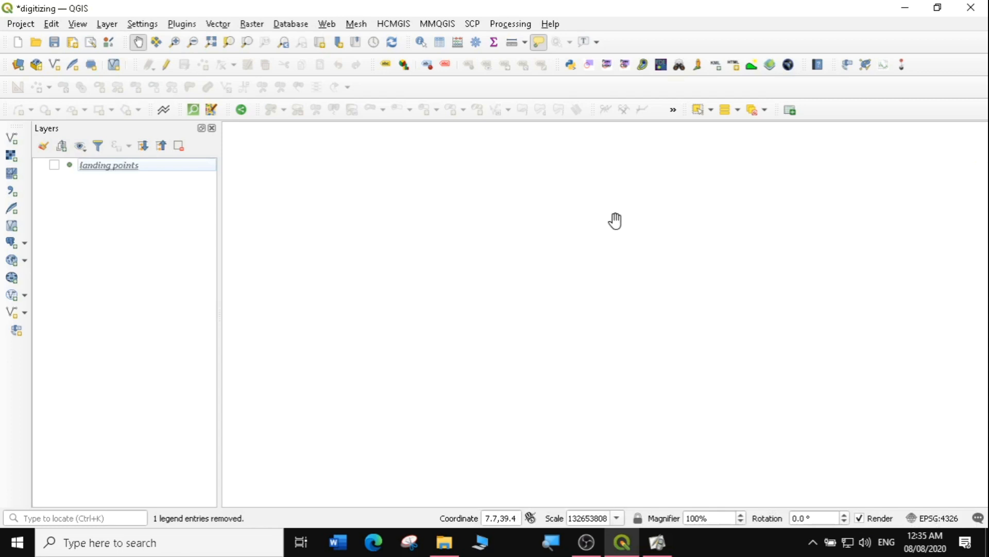
Add the Google Satellite basemap from the HCMGIS BaseMap menu
left_click(392, 26)
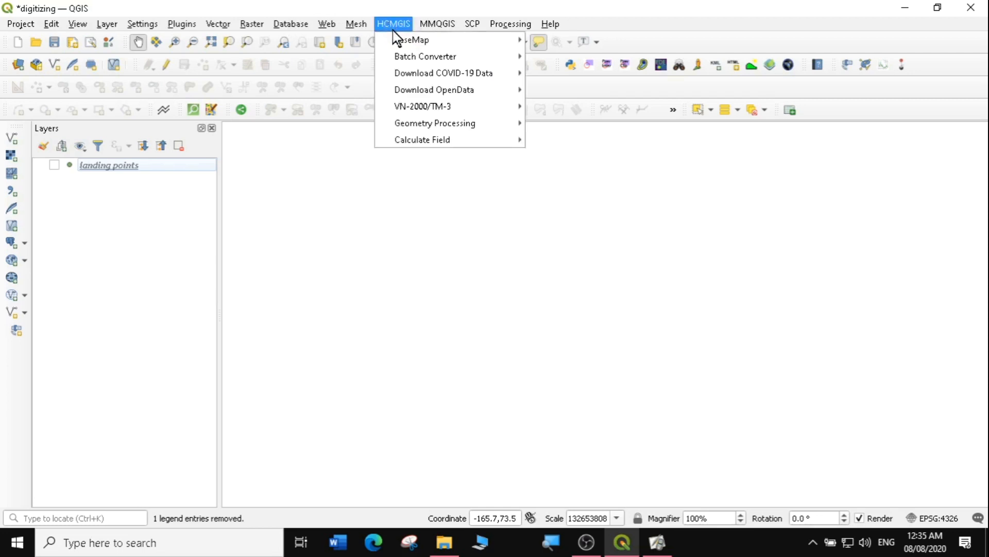
mouse_move(395, 36)
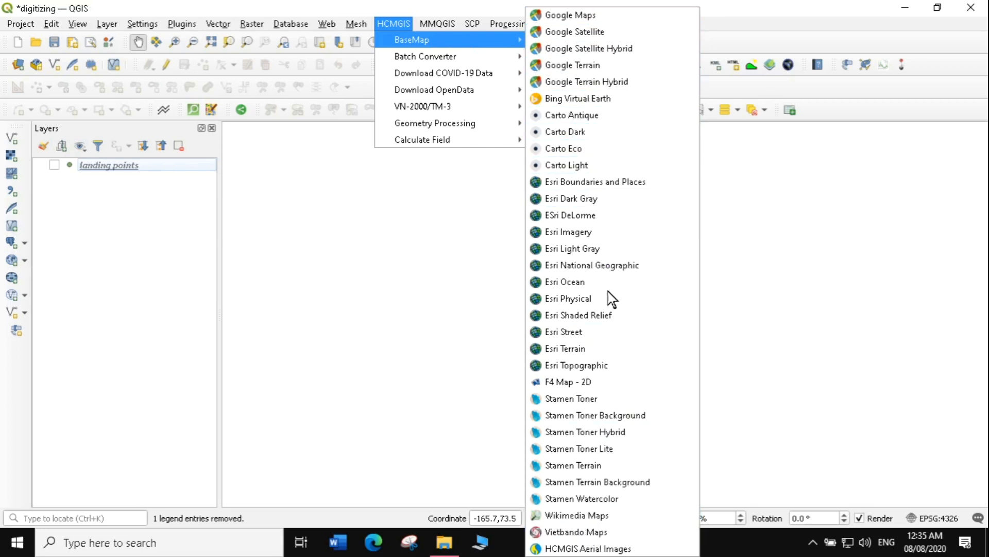
left_click(593, 33)
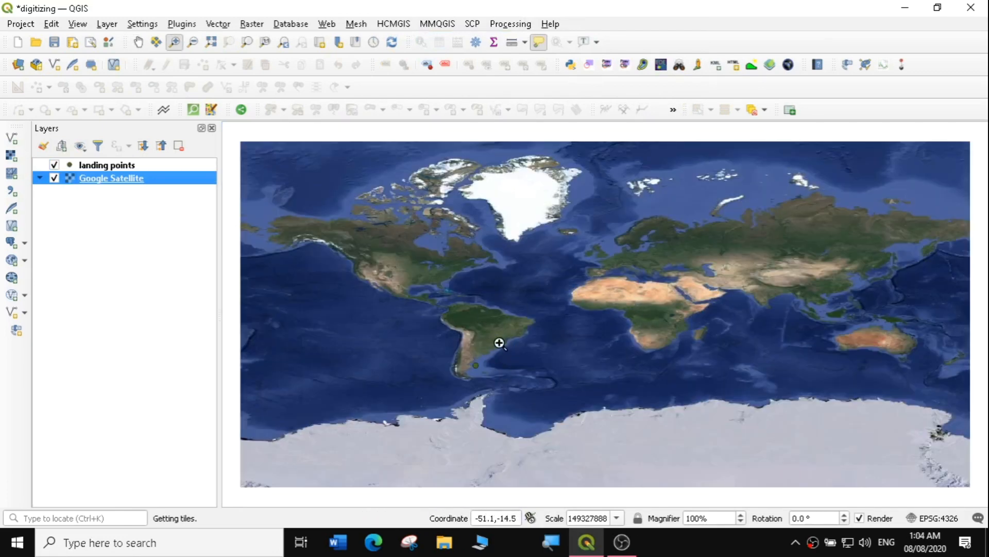
Zoom from southern South America down to the river crossing the roads
left_click_drag(453, 339, 497, 387)
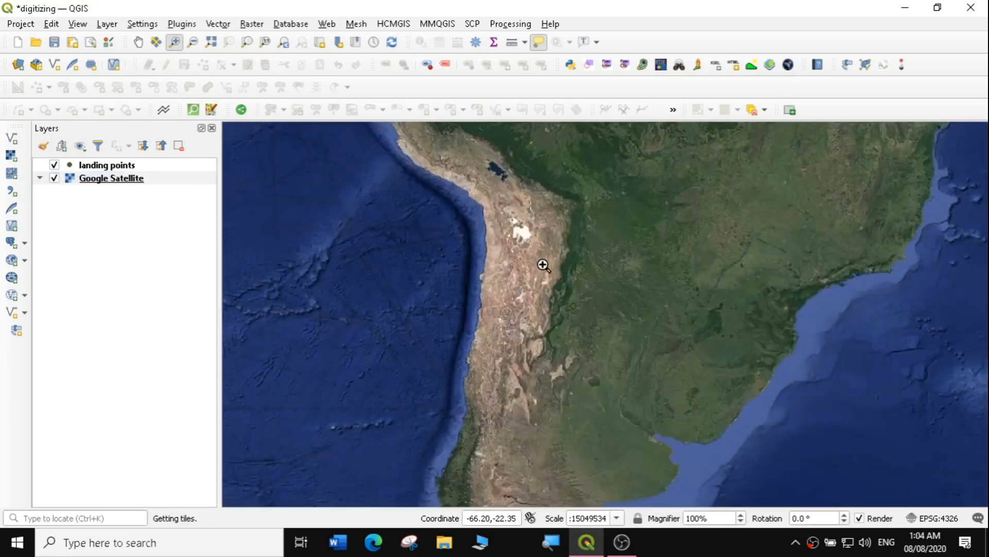
left_click_drag(543, 265, 613, 356)
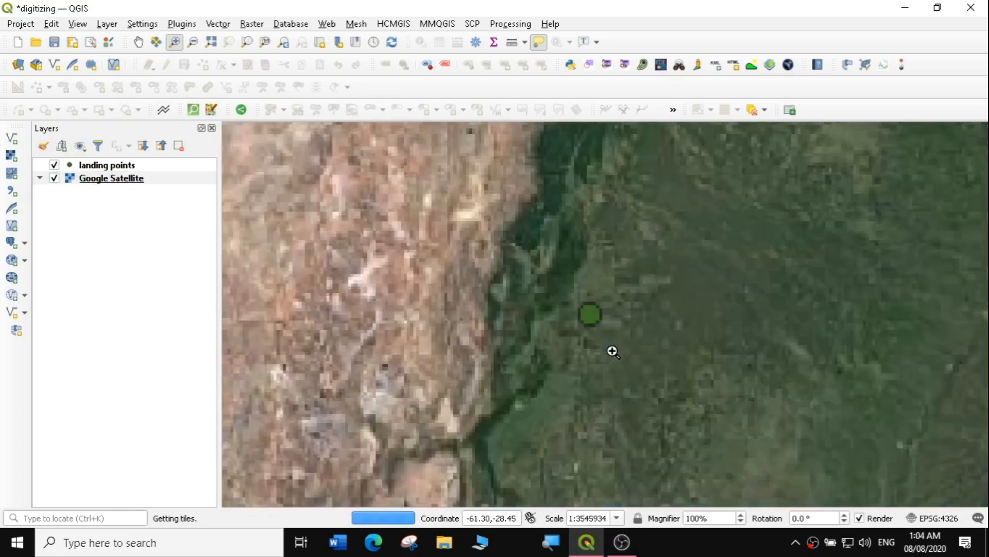
left_click_drag(530, 261, 640, 376)
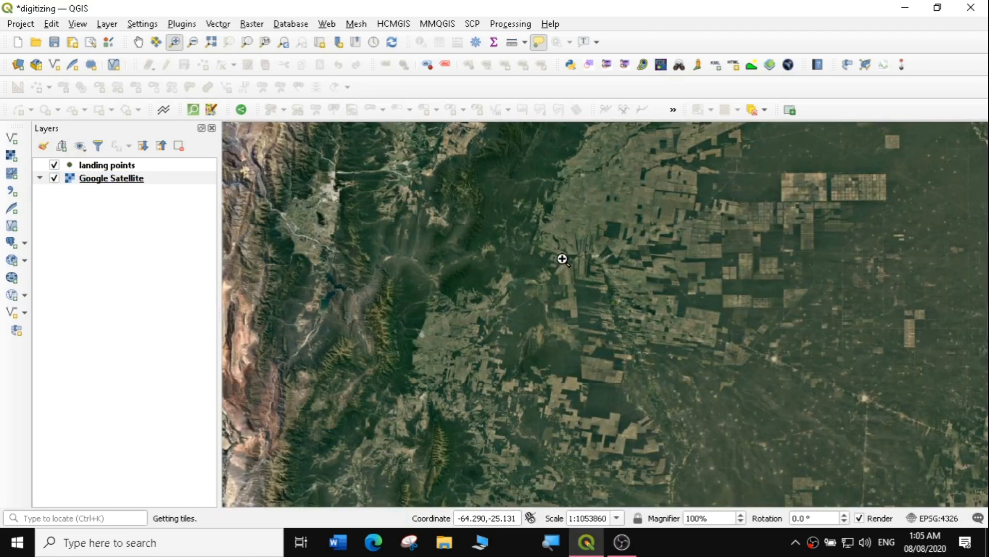
left_click_drag(564, 258, 689, 384)
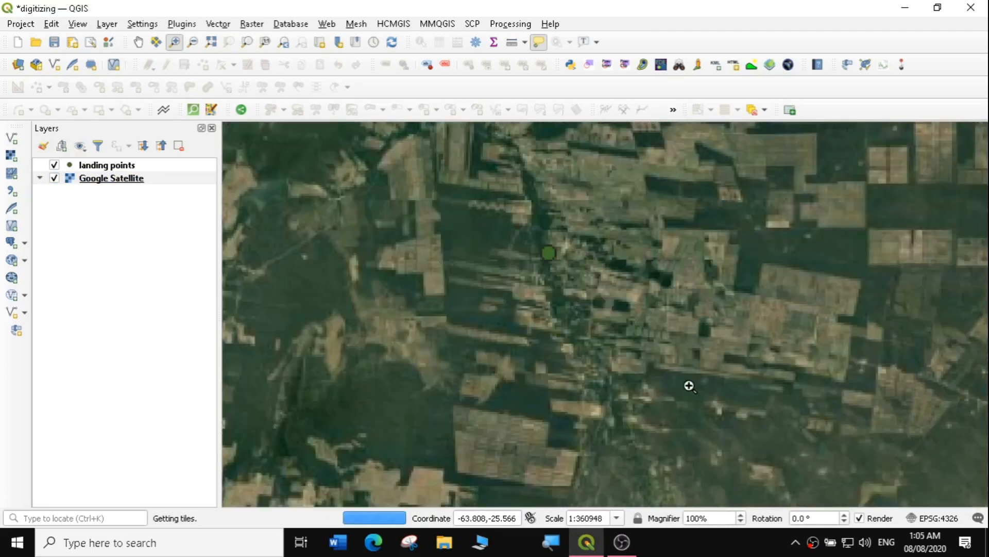
left_click_drag(498, 218, 609, 308)
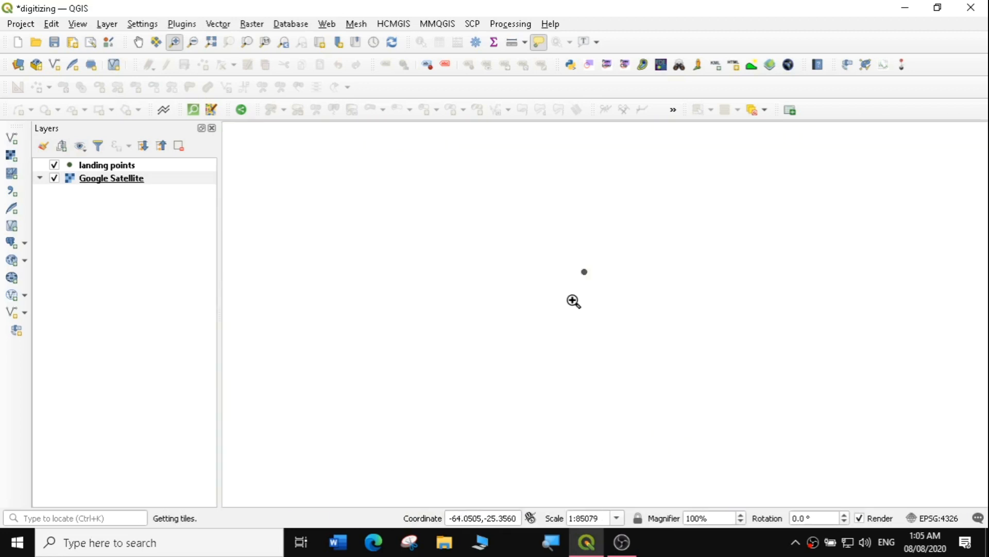
left_click_drag(521, 207, 665, 346)
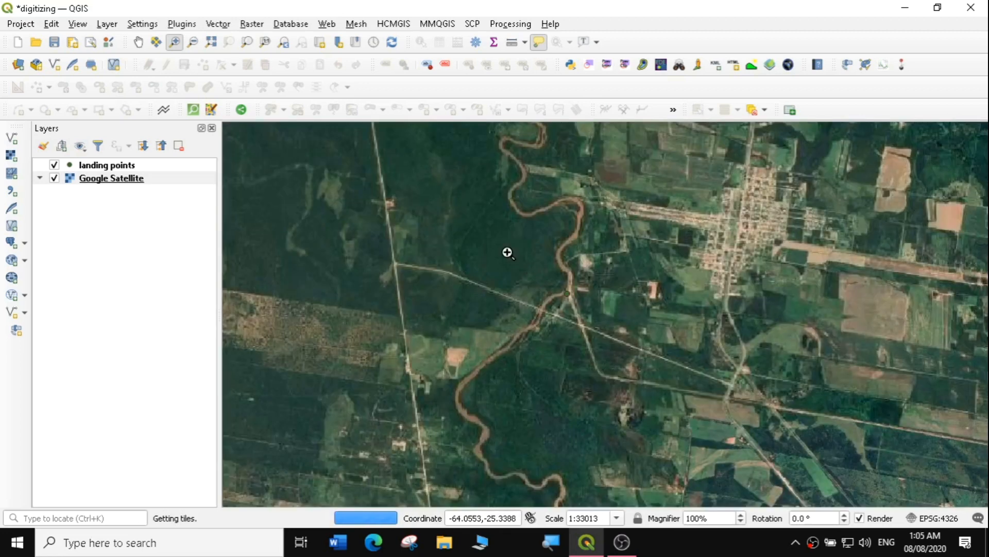
left_click_drag(510, 252, 656, 372)
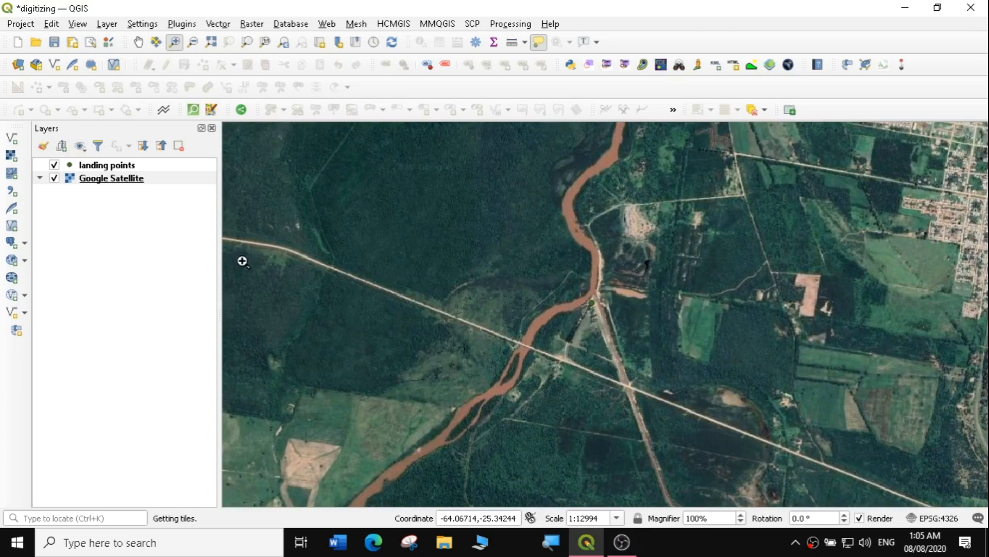
Hide the landing points layer and zoom closer where the river meets the roads
left_click(54, 175)
left_click(54, 165)
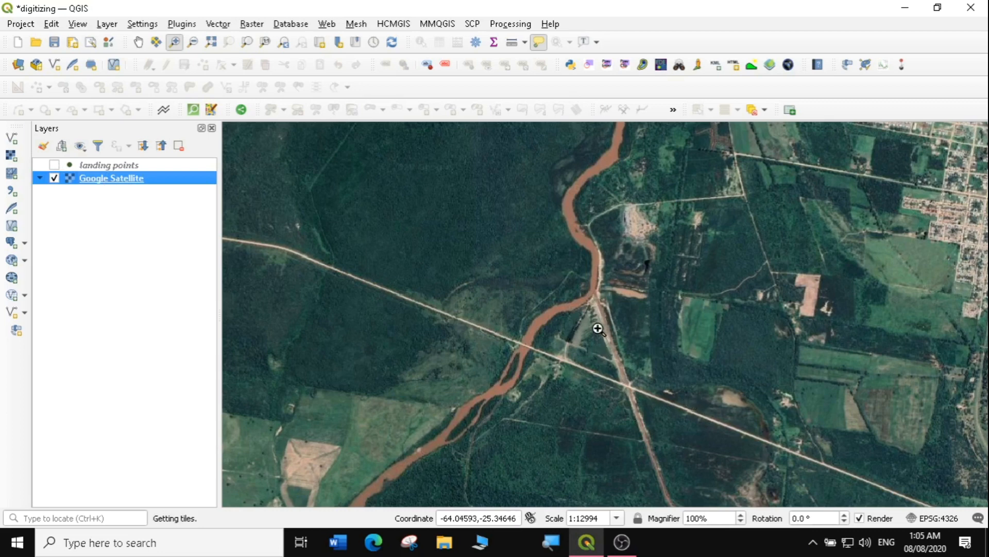
left_click_drag(488, 222, 761, 441)
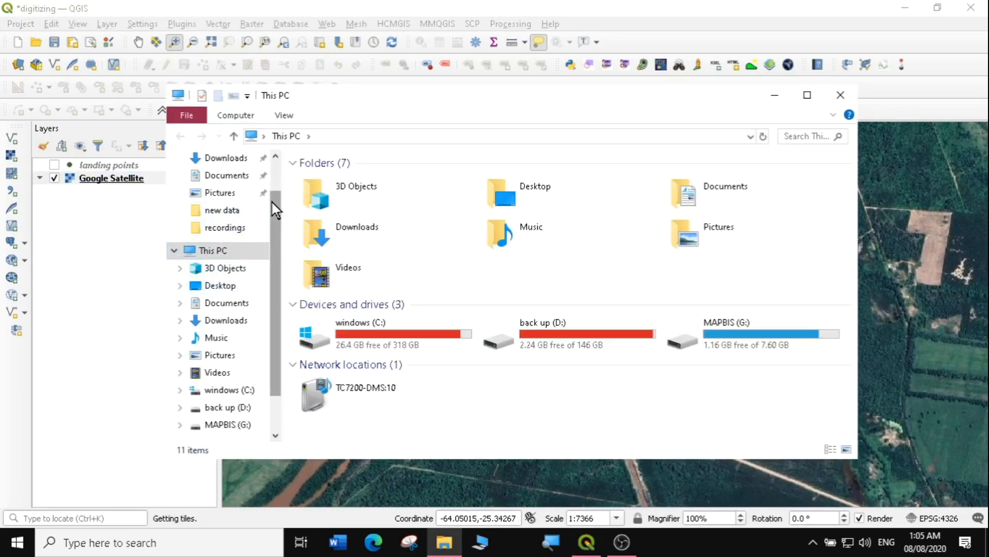
Create a new 'digitizing data' folder in Desktop\GIS\data, then close File Explorer
left_click(275, 158)
left_click(230, 188)
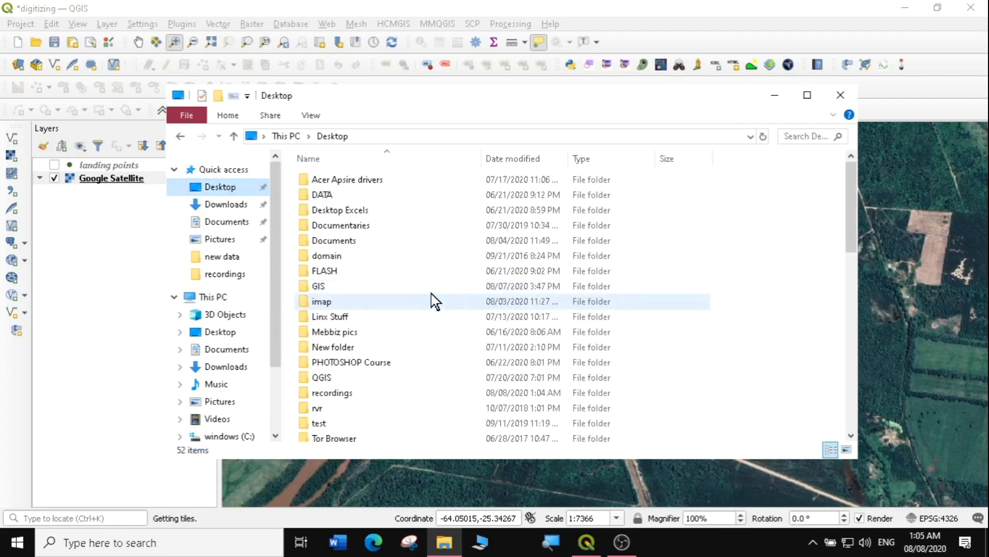
double_click(322, 286)
double_click(326, 180)
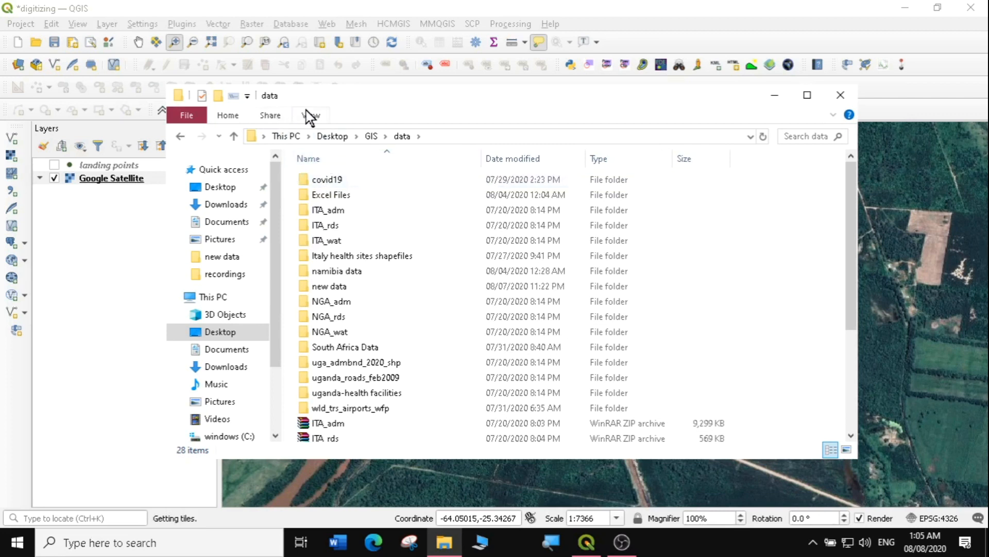
right_click(290, 219)
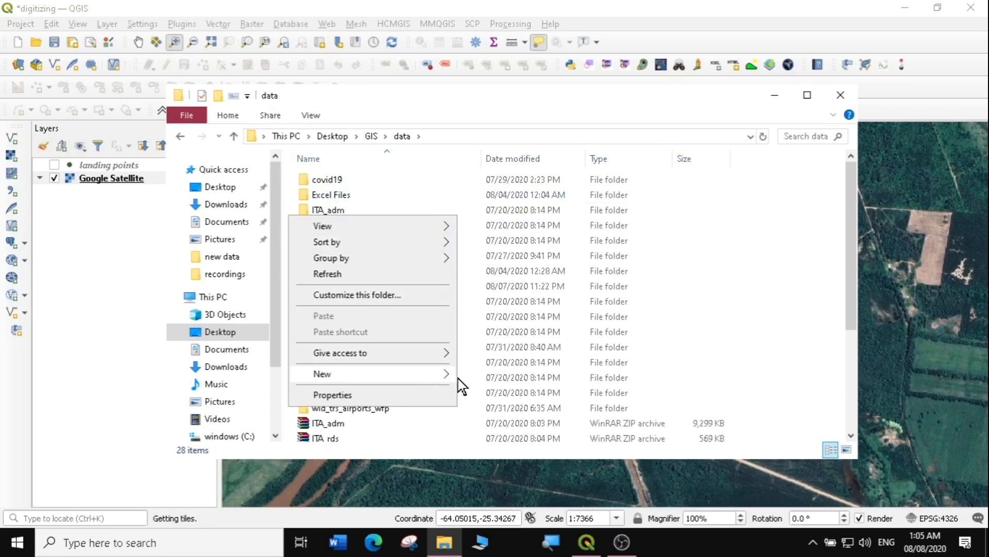
left_click(481, 376)
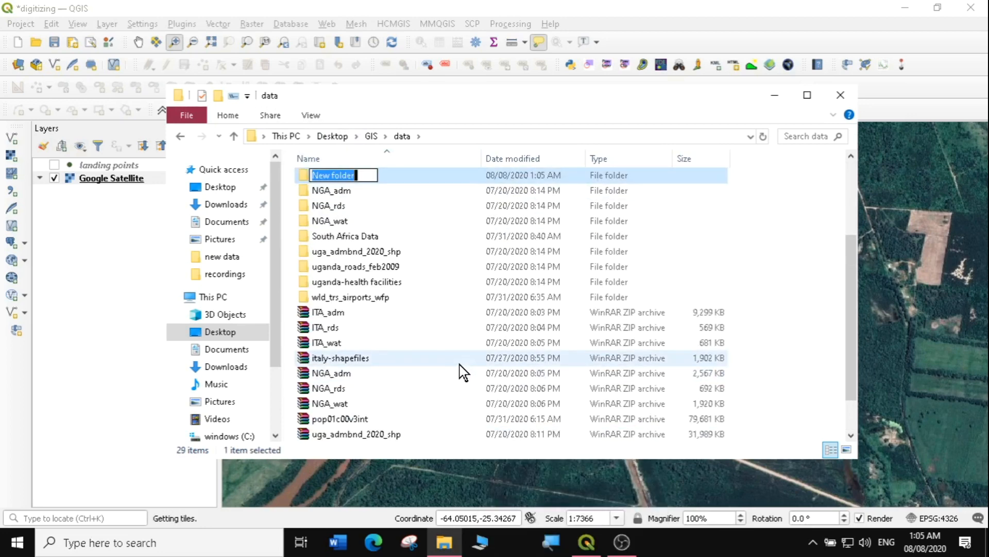
type("d")
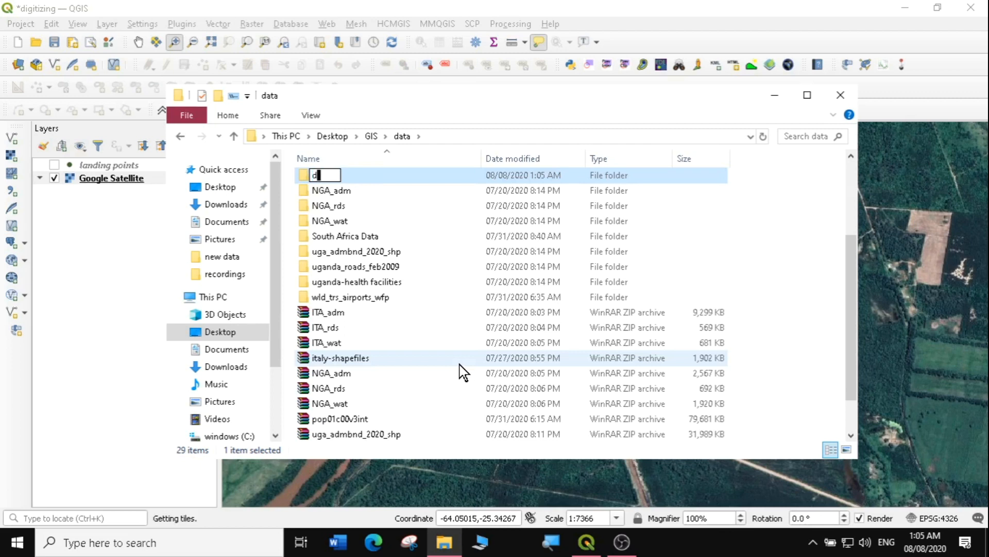
type("igitizing data")
key("Return")
key("Return")
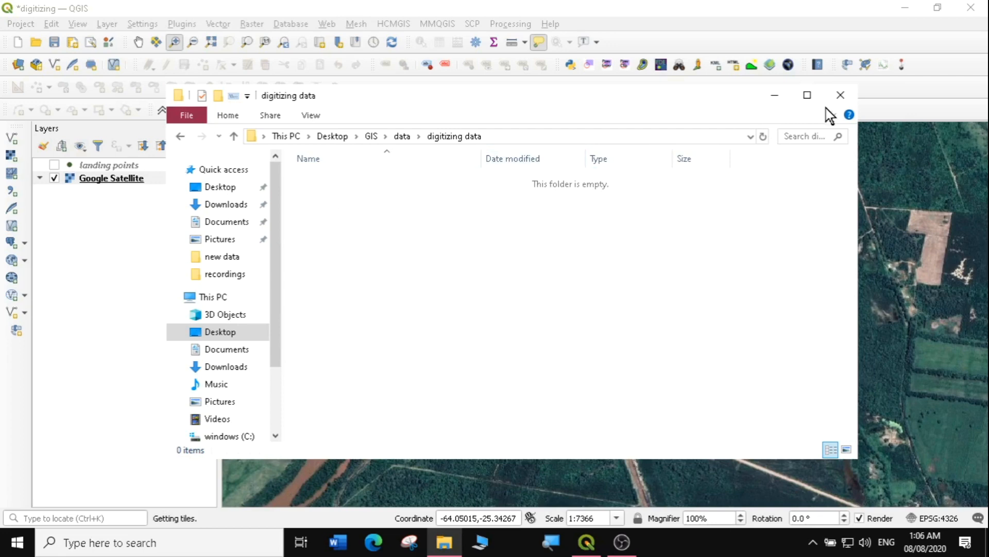
left_click(839, 95)
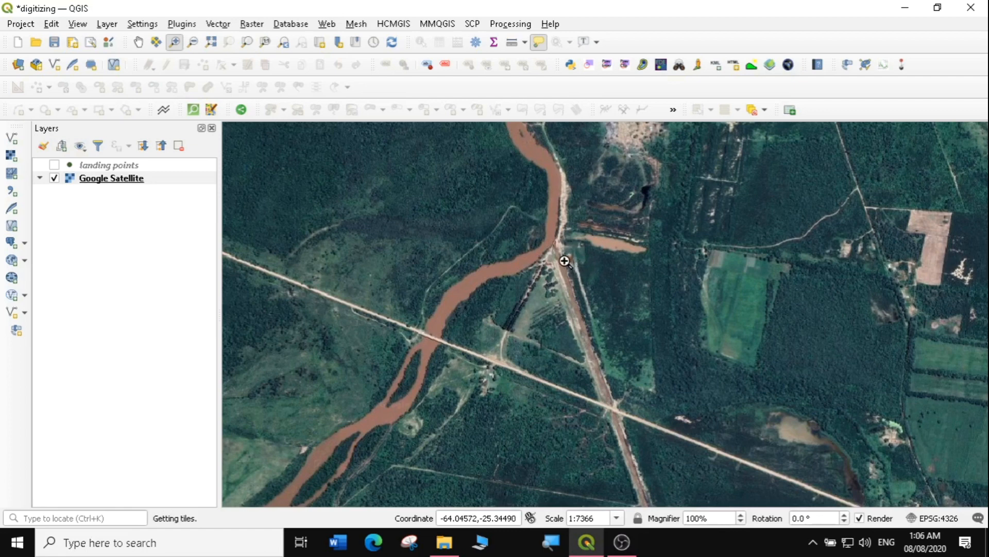
Zoom in on the red-roofed building by the river bend and open Layer > Create Layer
left_click_drag(476, 193, 655, 341)
left_click_drag(460, 240, 676, 396)
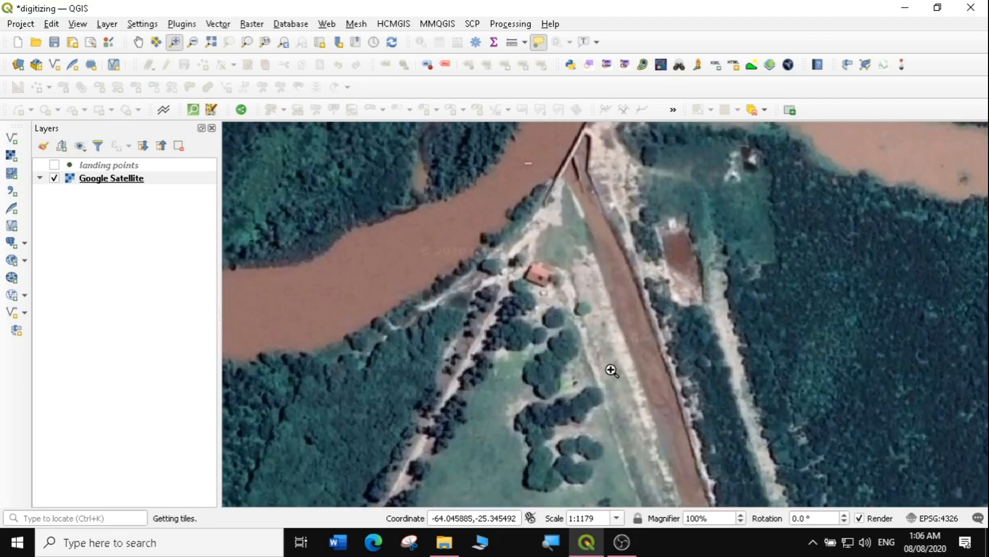
left_click_drag(484, 218, 623, 336)
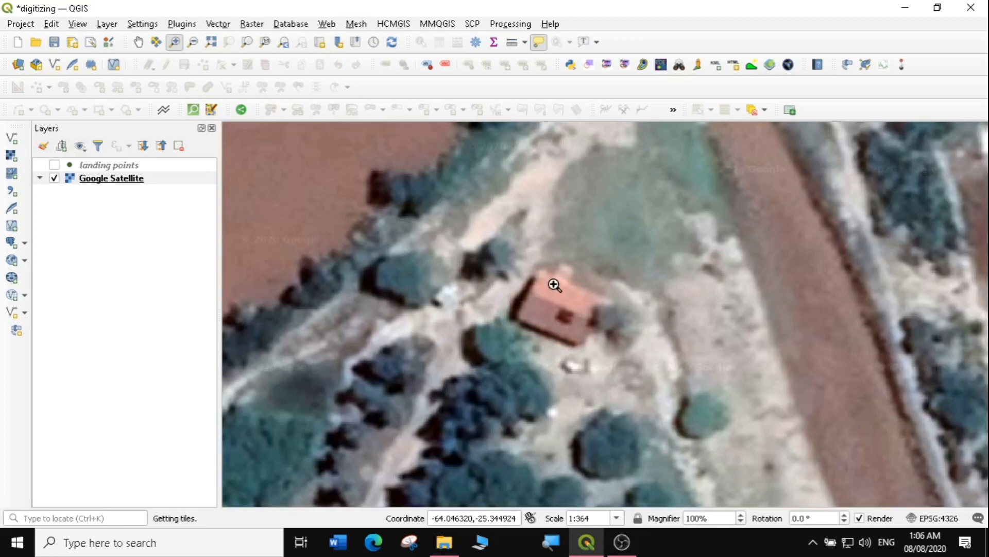
left_click(106, 25)
mouse_move(149, 58)
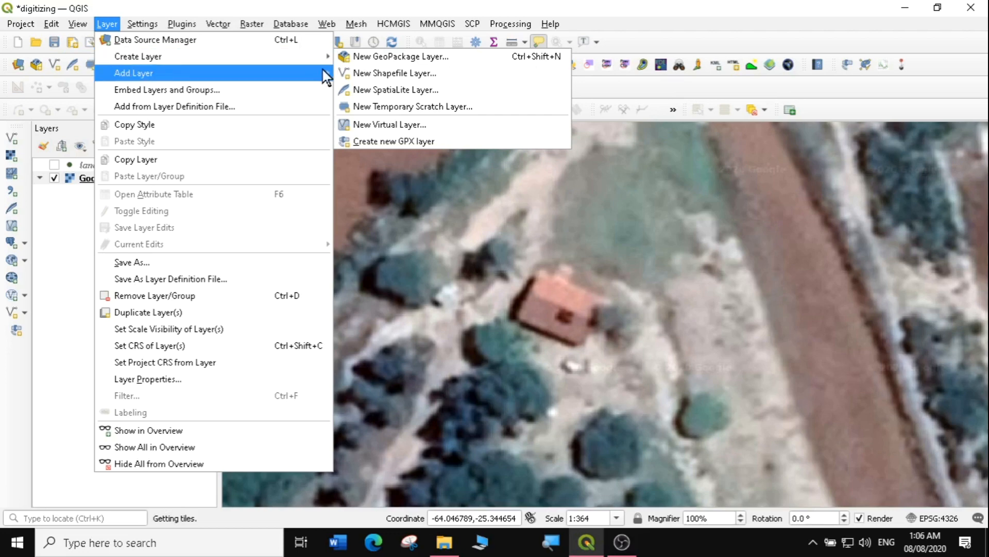
Choose New Shapefile Layer and set its file to digitizing data\buildings.shp
mouse_move(287, 58)
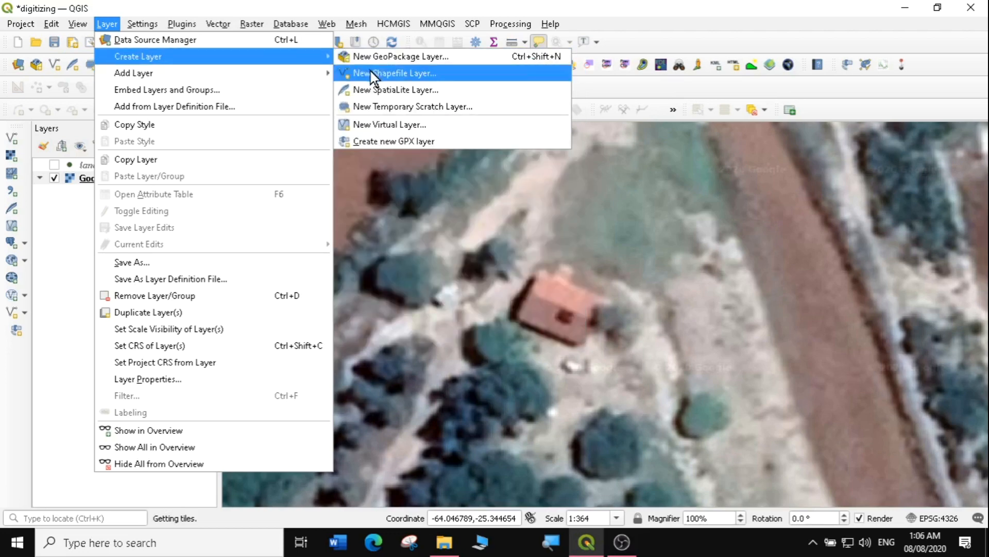
left_click(424, 80)
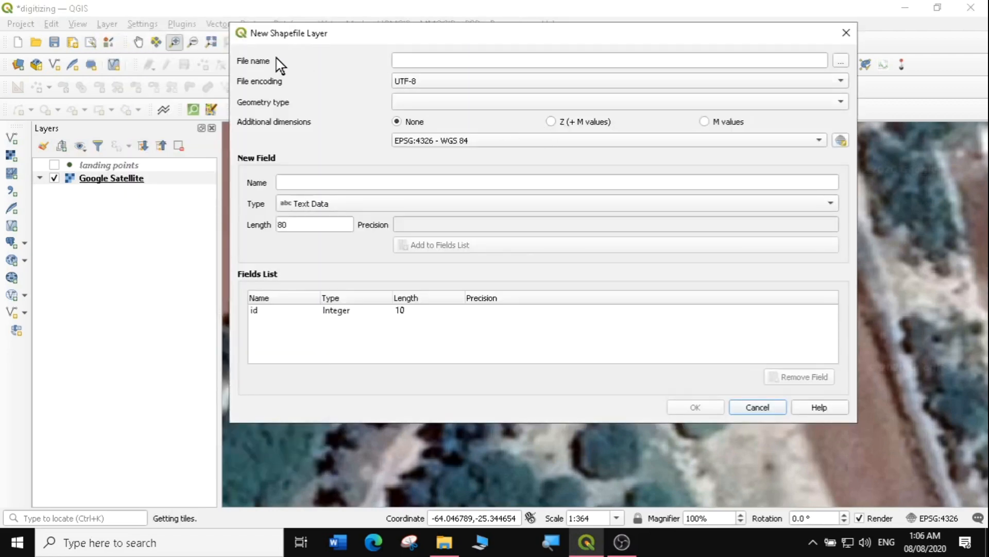
left_click(842, 62)
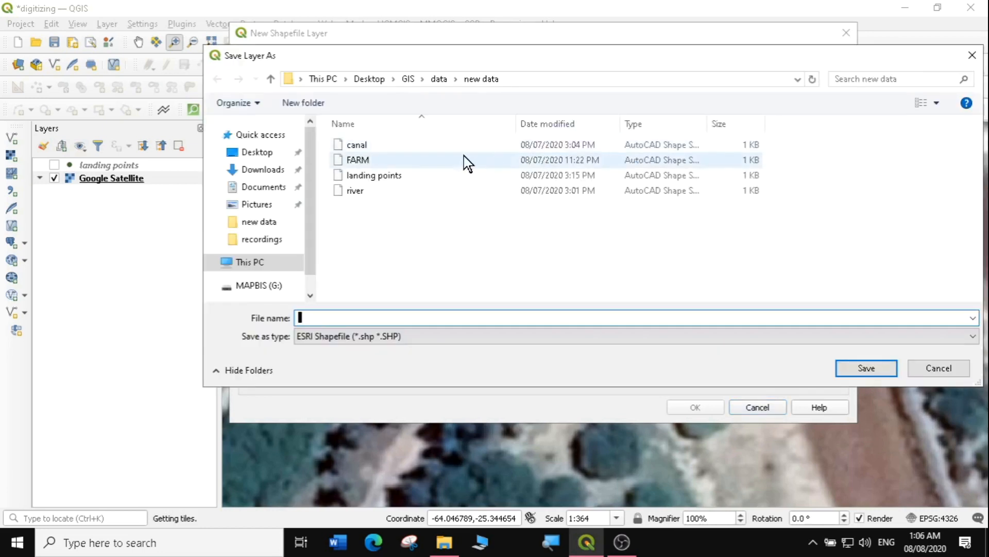
left_click(438, 80)
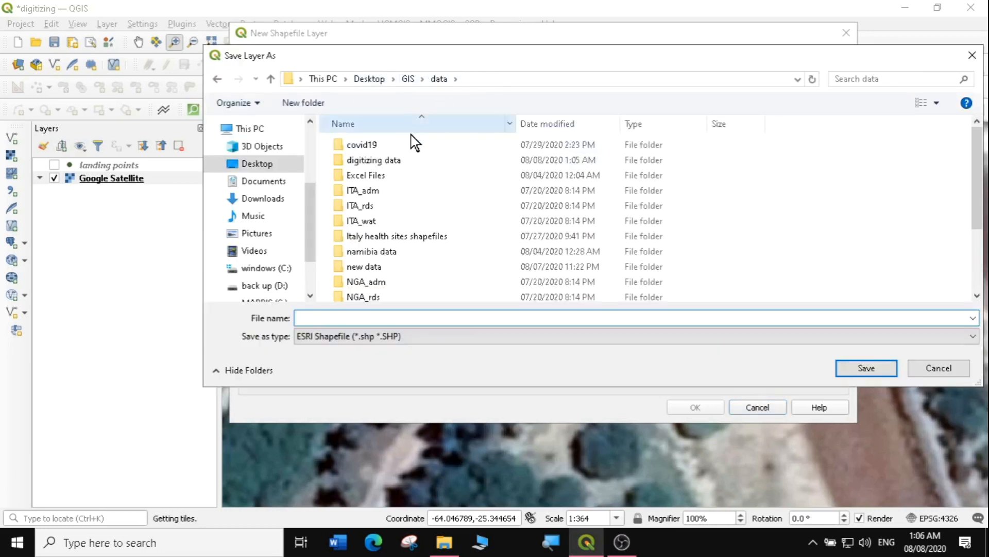
double_click(384, 161)
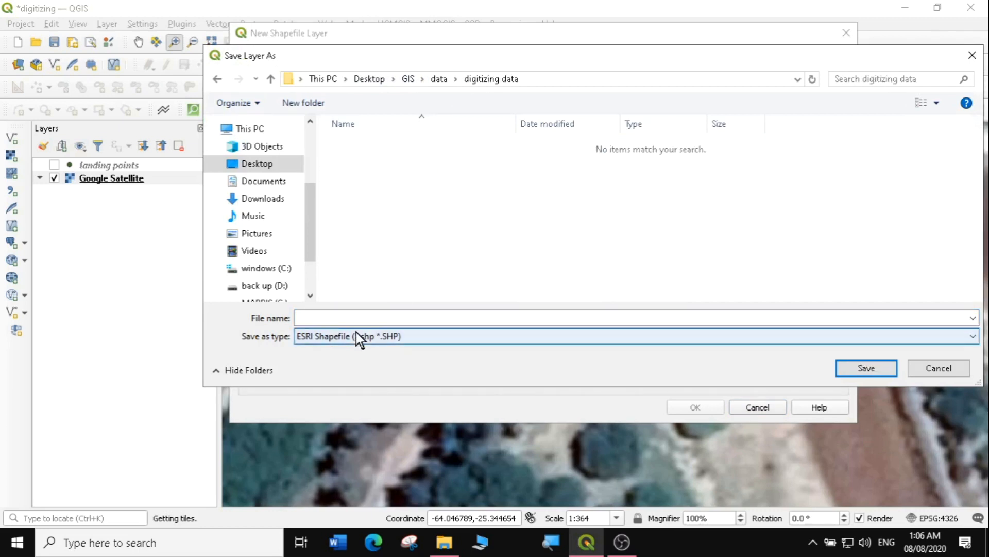
left_click(300, 318)
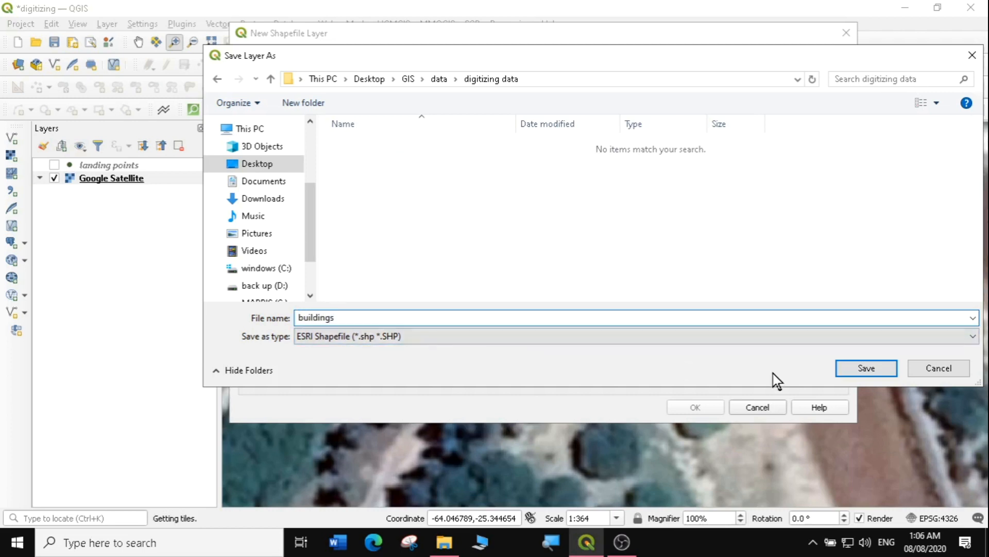
left_click(866, 369)
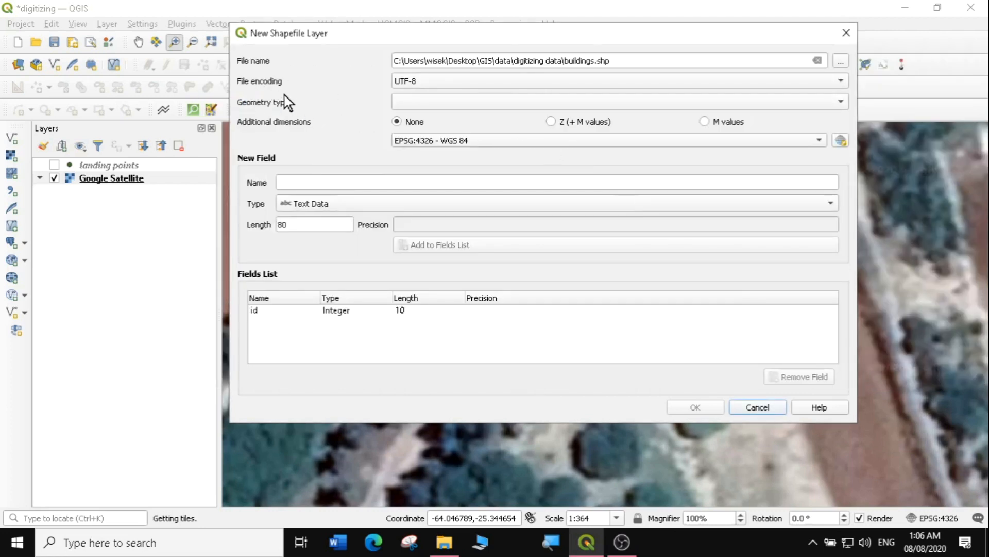
Set the buildings.shp geometry type to Point
left_click(841, 102)
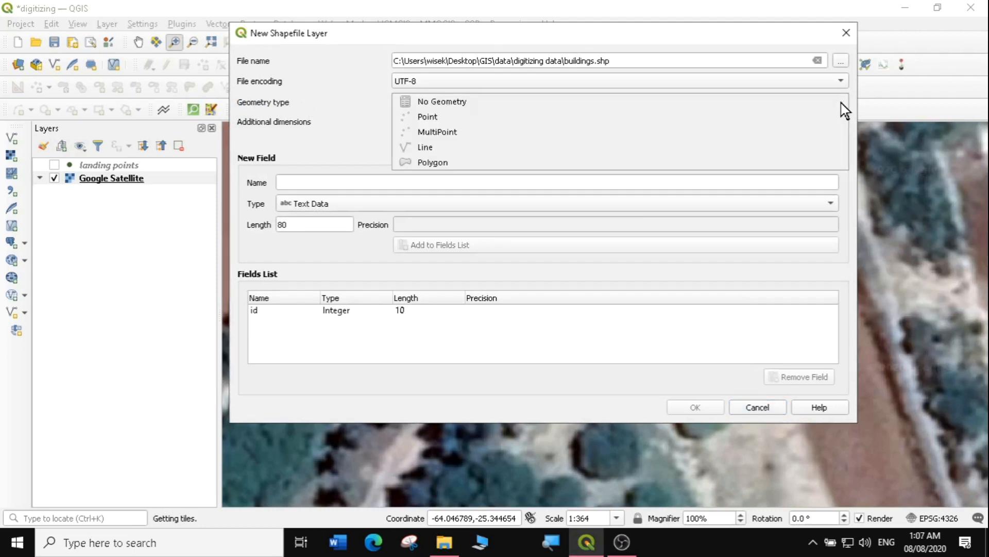
left_click(427, 122)
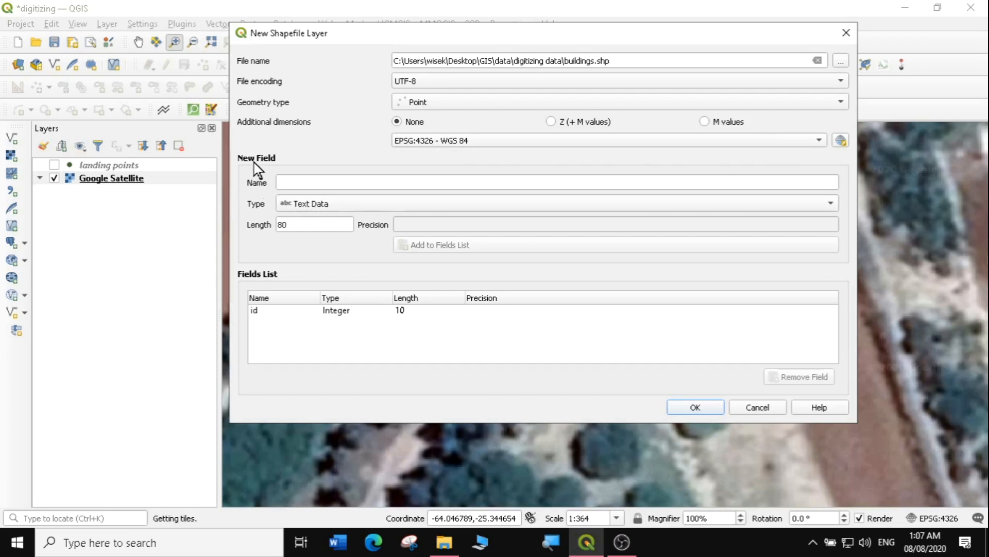
Add String fields 'type' and 'name', each length 30, to the buildings field list
left_click(282, 182)
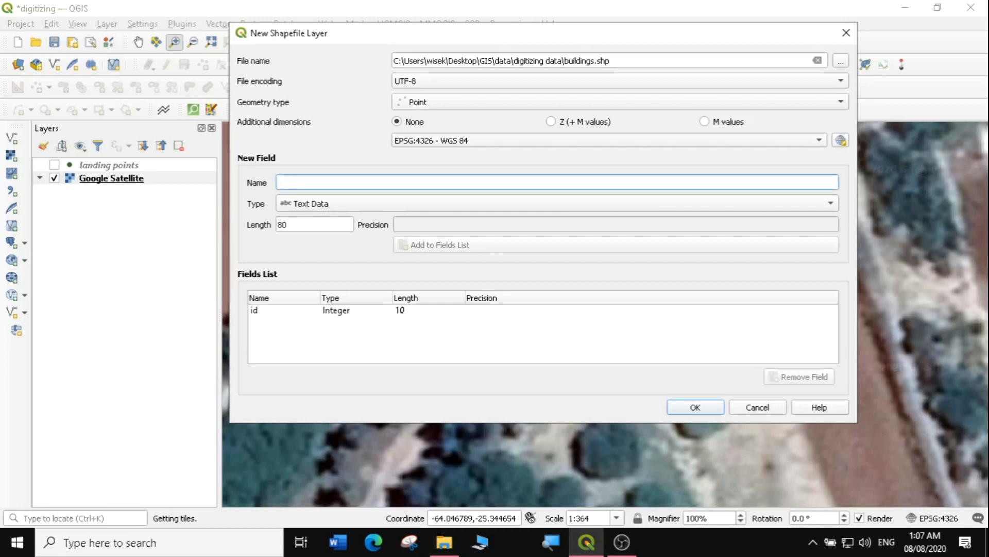
type("type")
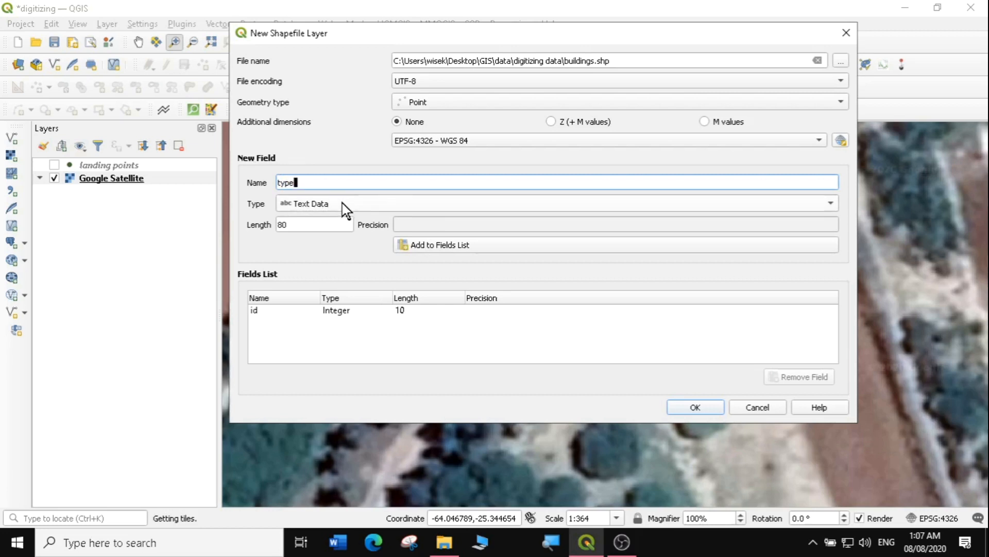
left_click(328, 224)
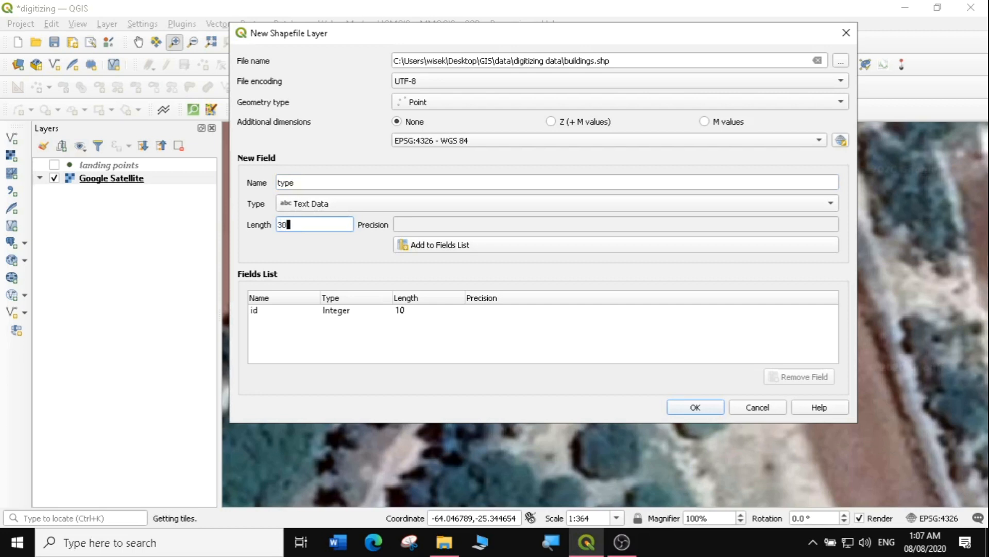
left_click(440, 249)
left_click(319, 184)
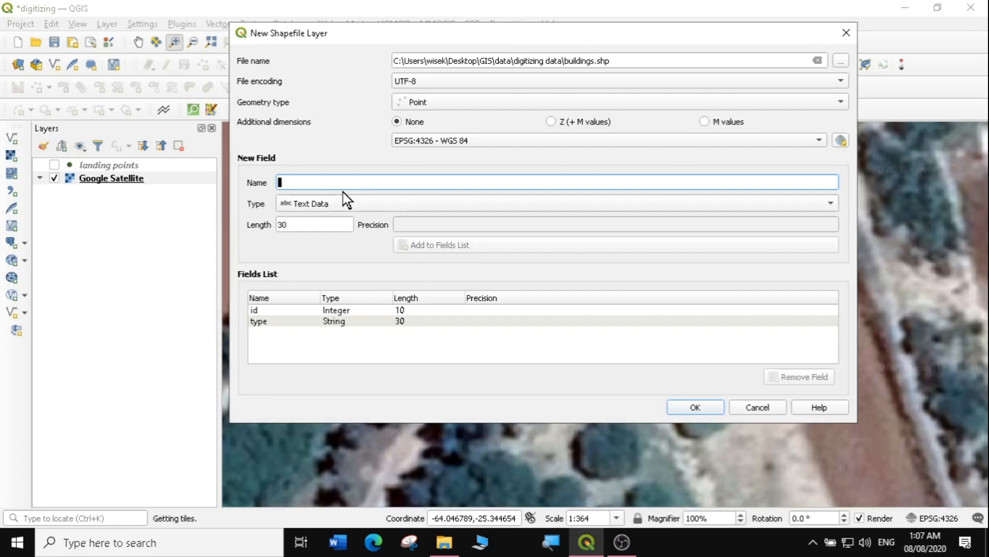
type("name")
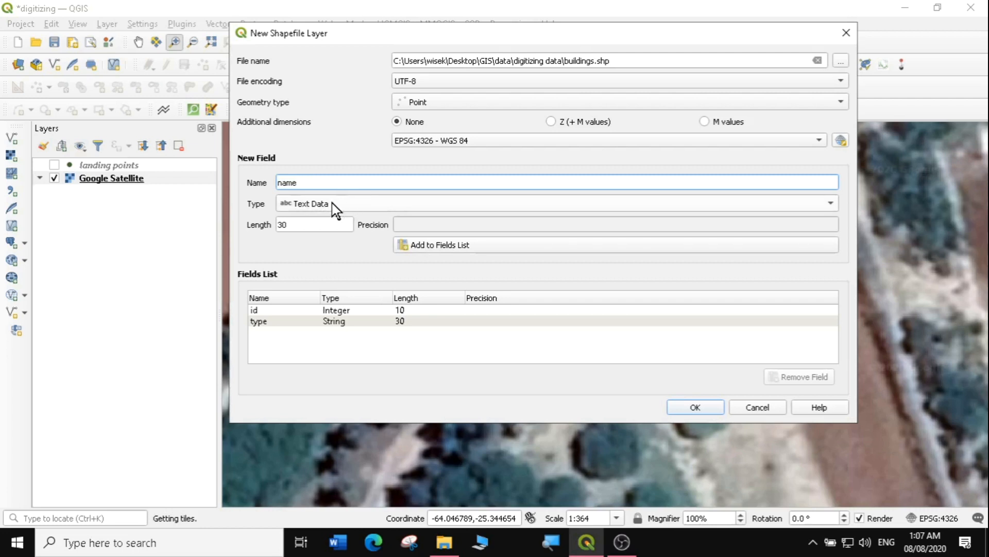
left_click(442, 247)
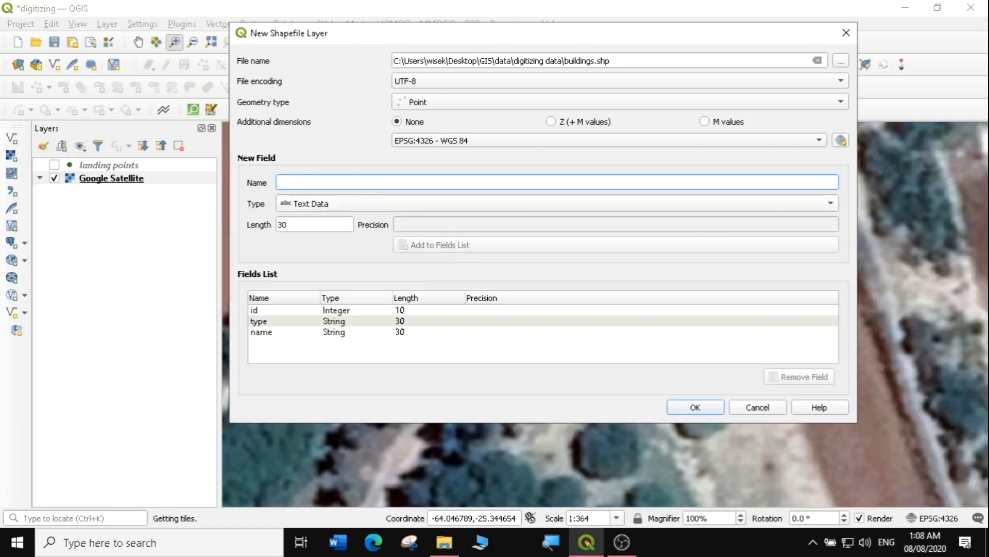
left_click(343, 205)
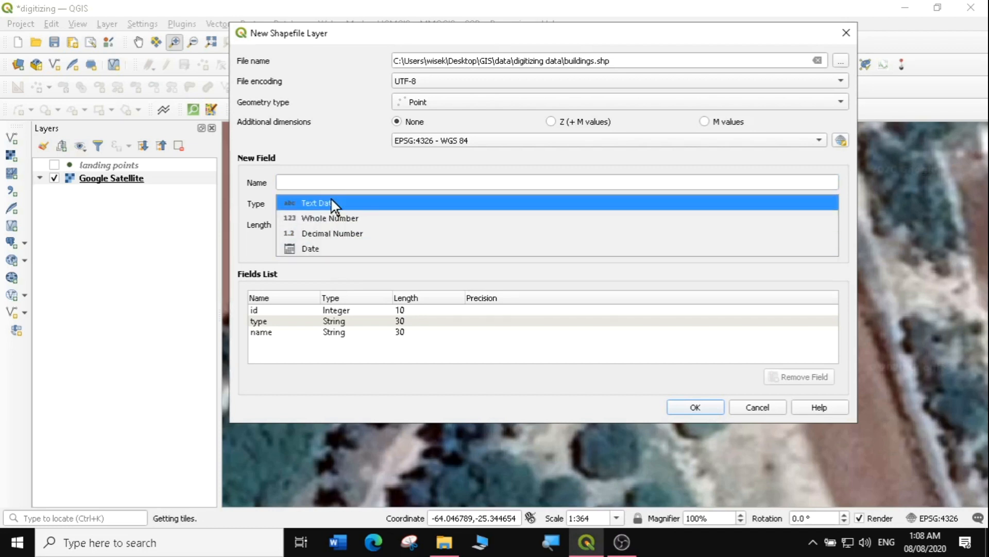
Keep the Text Data type, remove the id field, and create the buildings layer
left_click(336, 206)
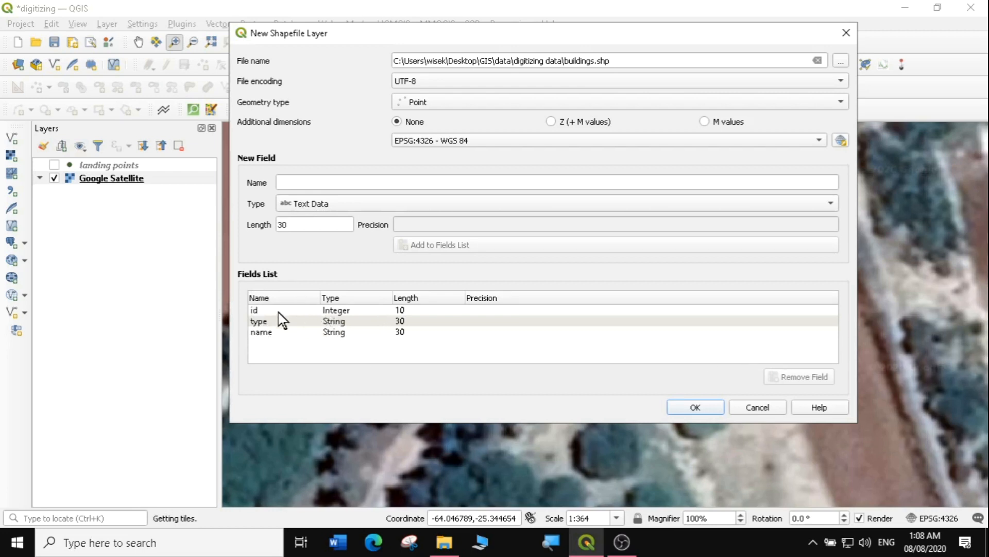
left_click(338, 310)
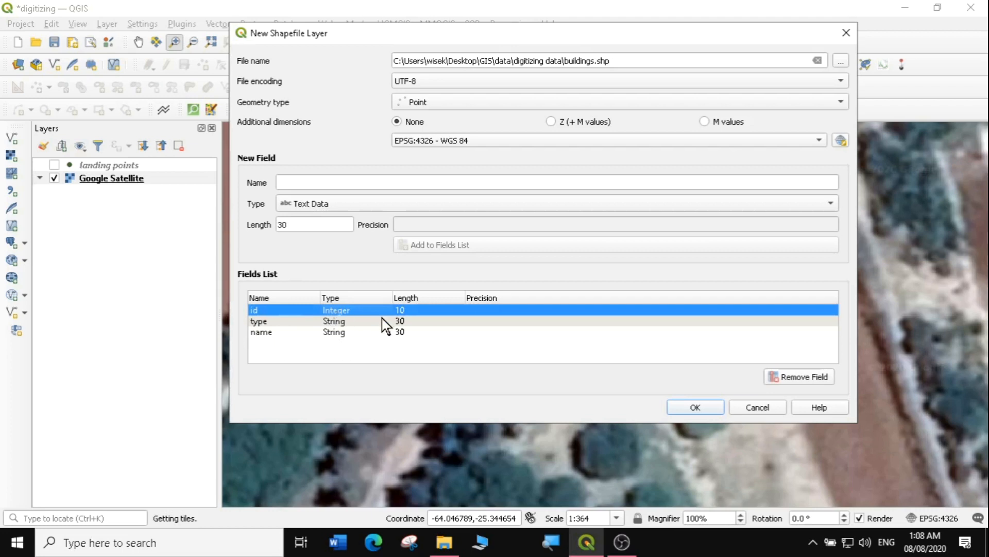
left_click(798, 379)
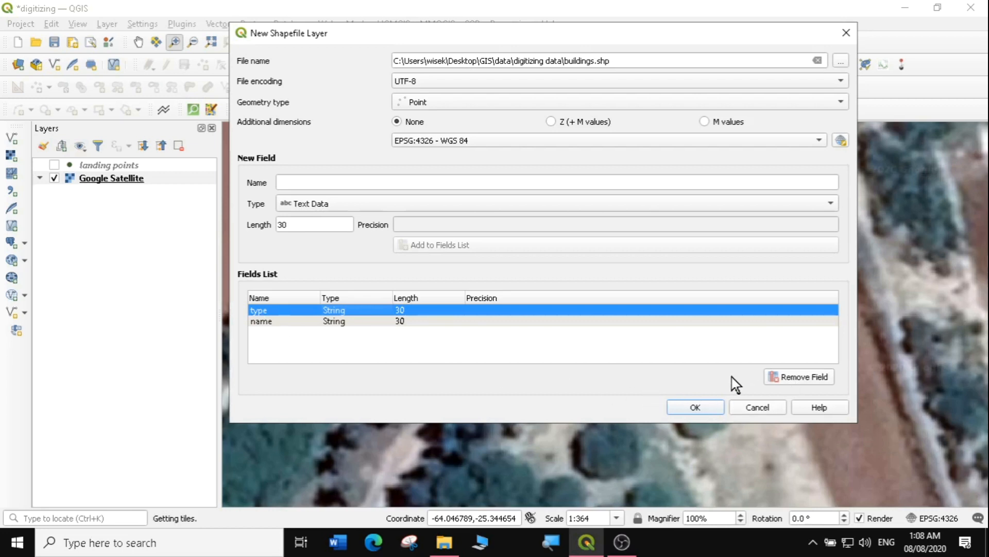
left_click(696, 407)
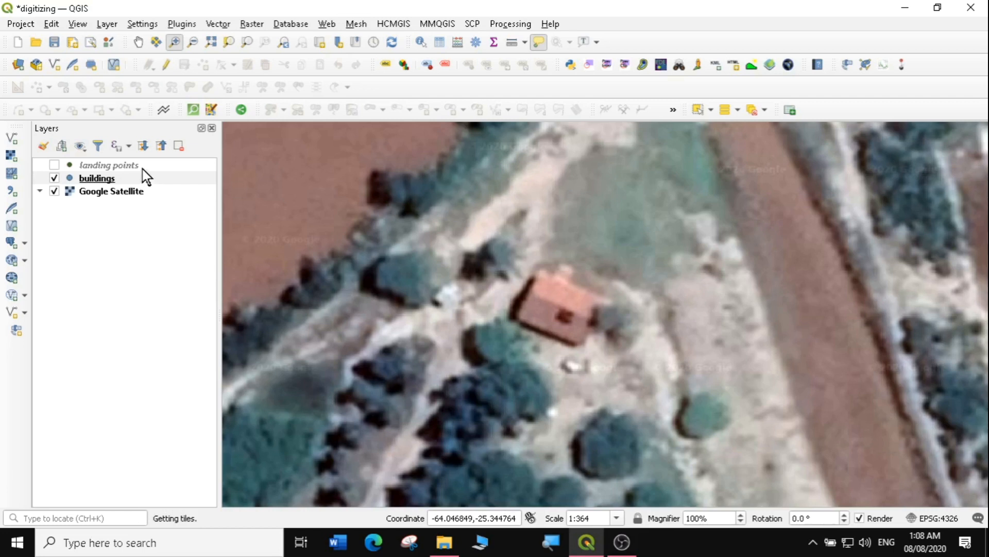
Edit the buildings layer and add a red-roof point with type 'power house', name 'power station'
left_click(92, 182)
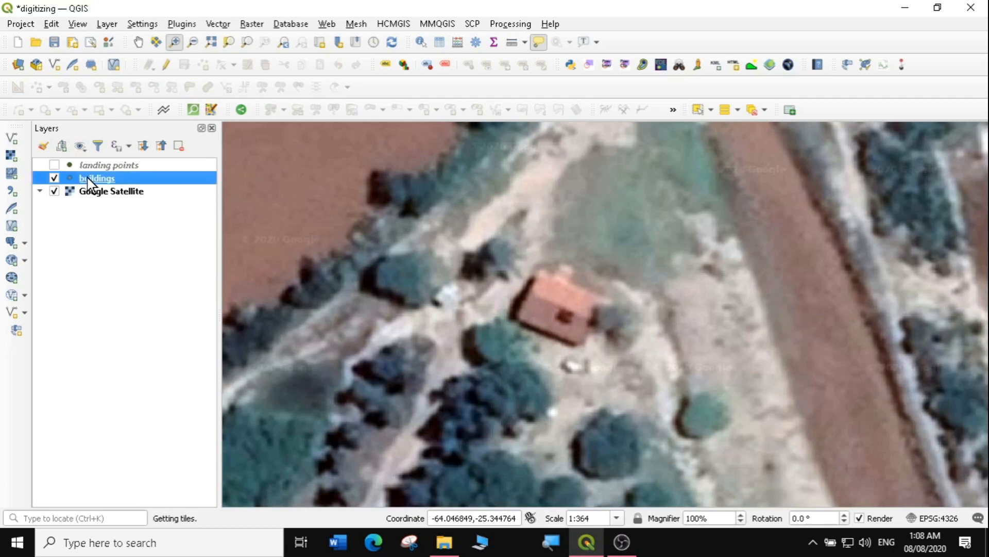
left_click(166, 66)
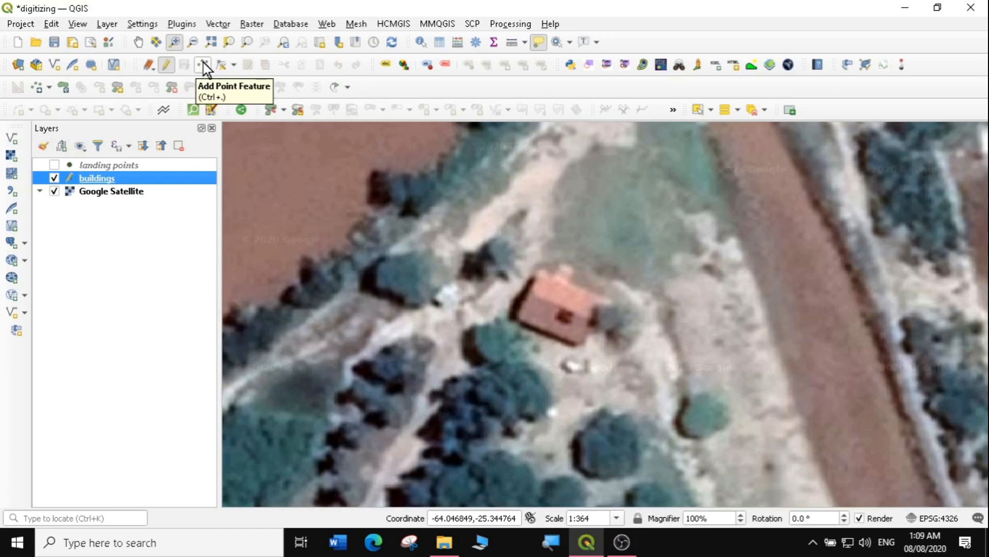
left_click(204, 66)
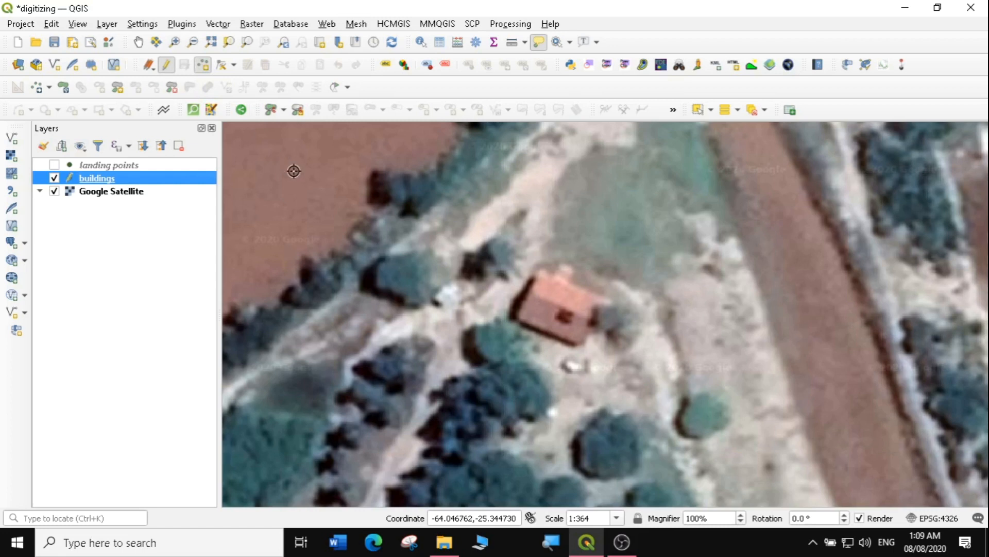
left_click(557, 308)
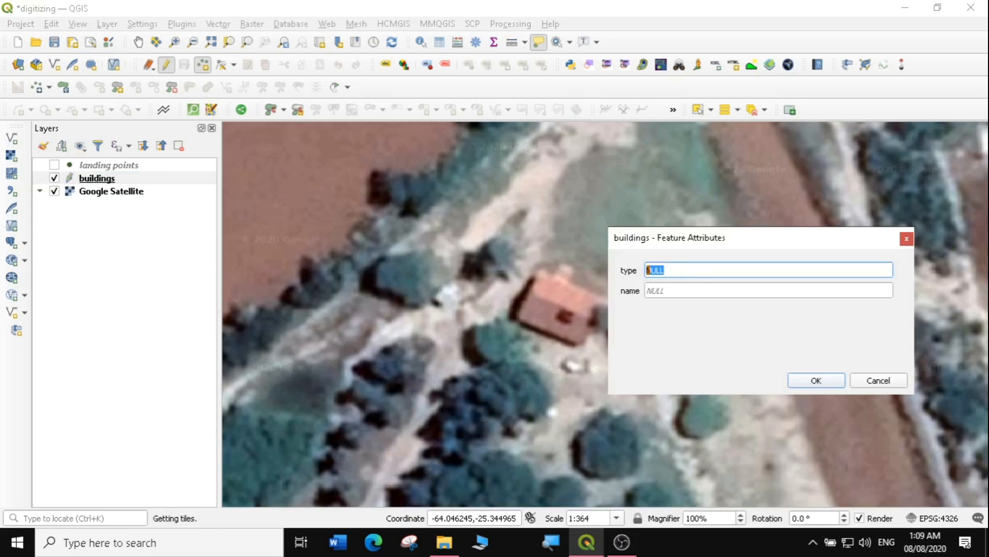
type("power house")
key("Tab")
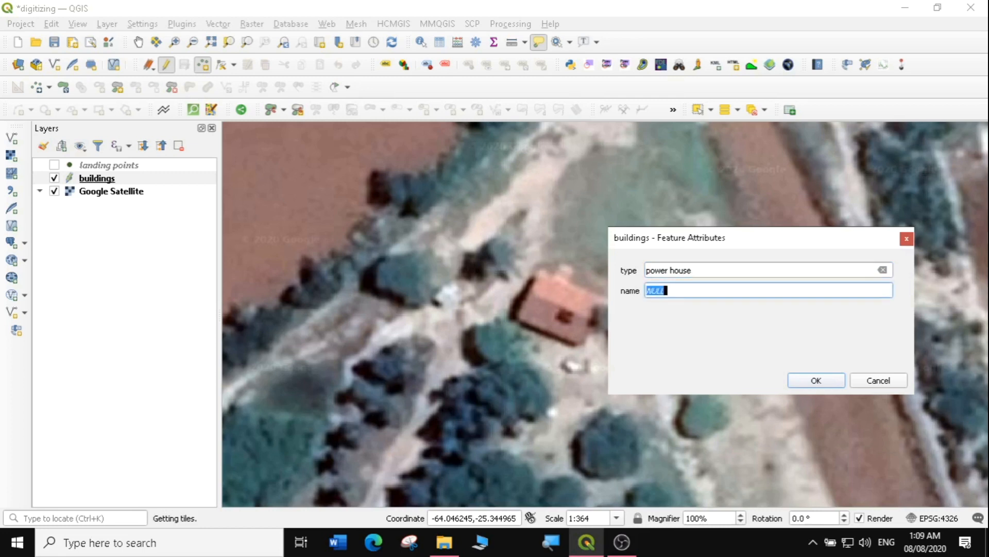
type("power station")
left_click(811, 379)
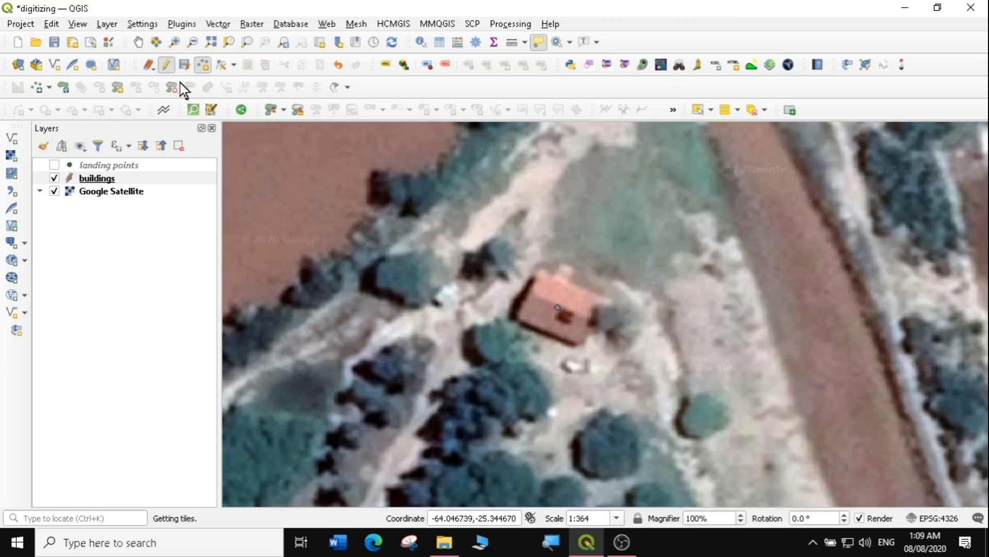
Zoom out, pan north of the river, and zoom in on the clearing's pale-roofed building
left_click(192, 42)
left_click_drag(479, 197, 629, 306)
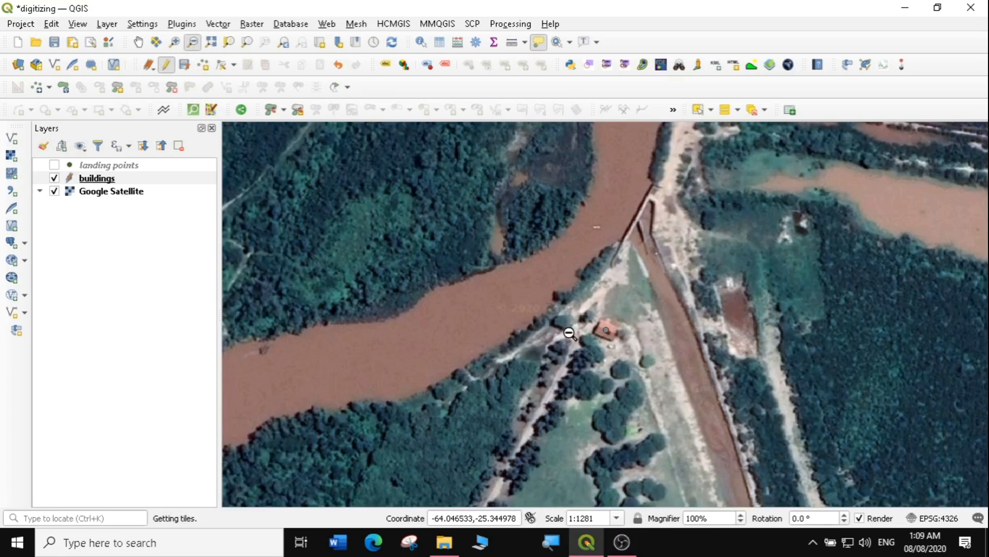
left_click(138, 42)
left_click_drag(824, 315, 602, 359)
left_click_drag(541, 277, 615, 253)
left_click_drag(658, 142, 656, 330)
left_click_drag(634, 267, 698, 327)
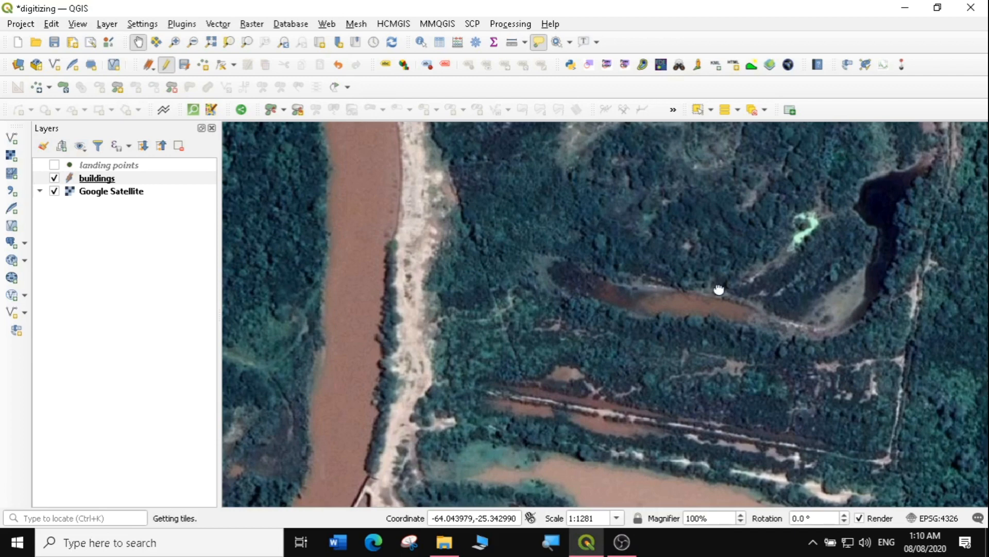
left_click_drag(718, 289, 719, 439)
left_click_drag(565, 294, 503, 386)
left_click_drag(692, 289, 655, 412)
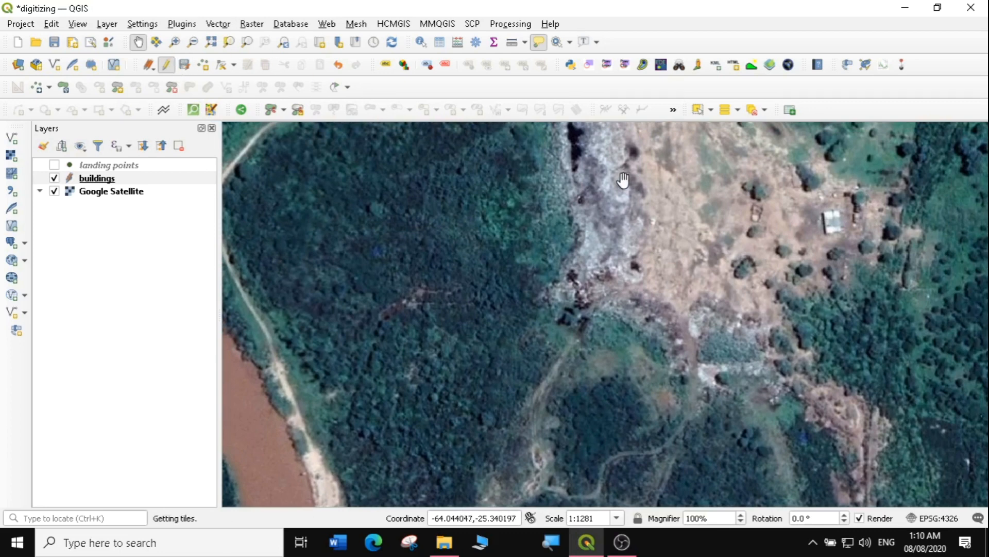
left_click(173, 43)
left_click_drag(767, 177, 925, 311)
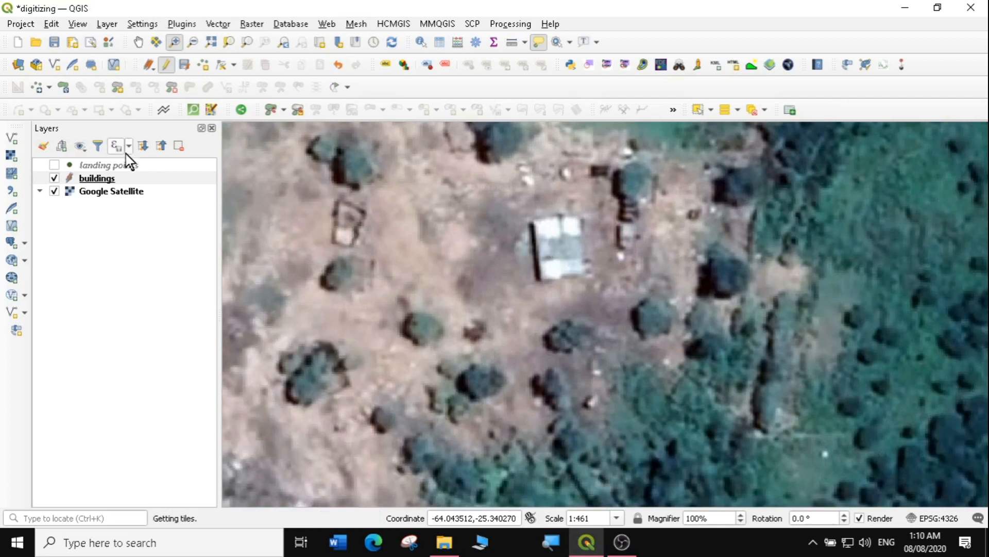
Add a point on the pale-roofed building with type 'camp site' and name 'camp1'
left_click(202, 66)
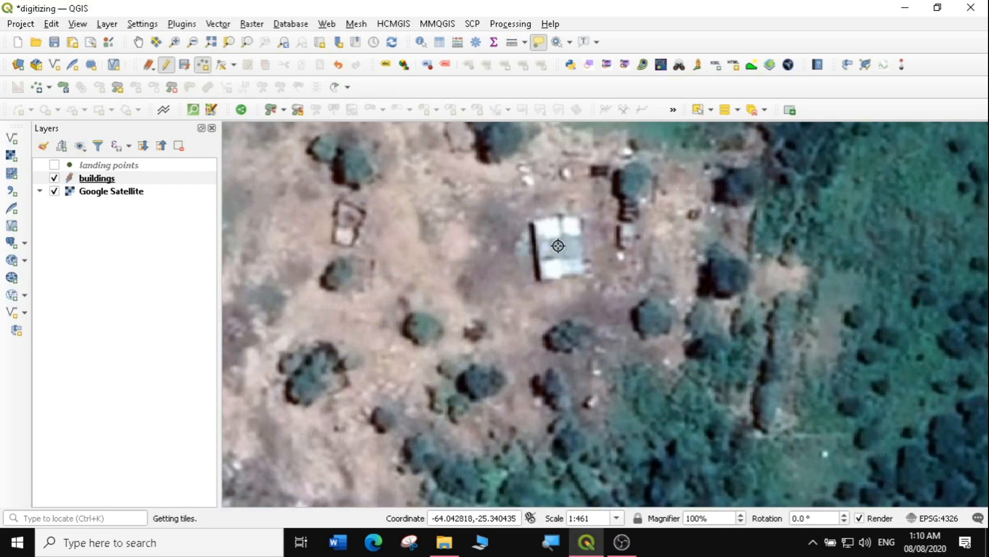
left_click(558, 245)
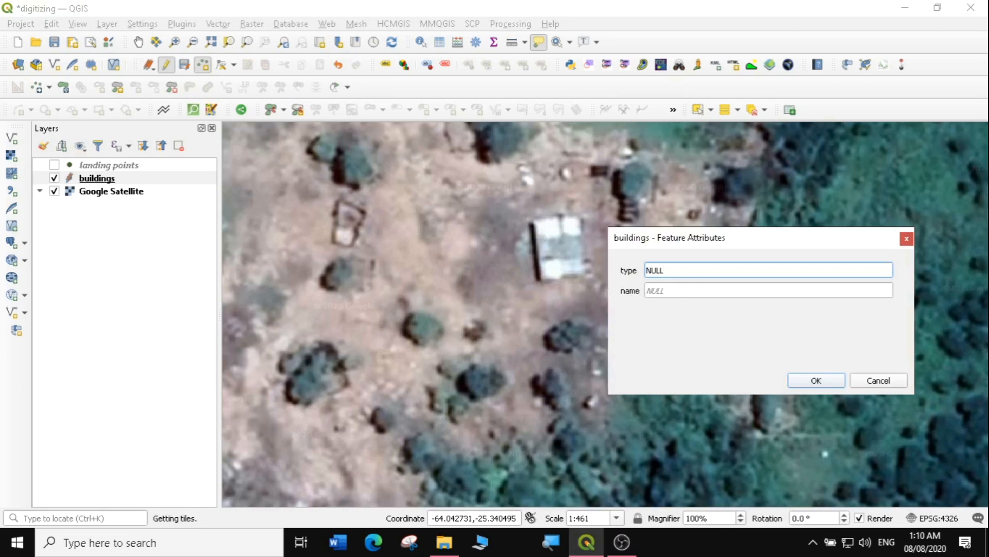
type("camp")
key("Tab")
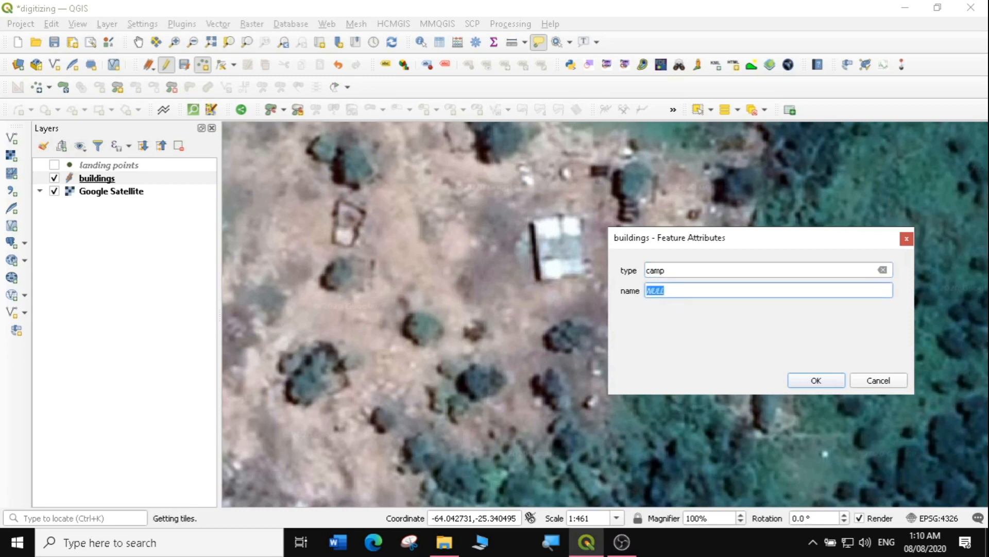
type("camp")
left_click(667, 270)
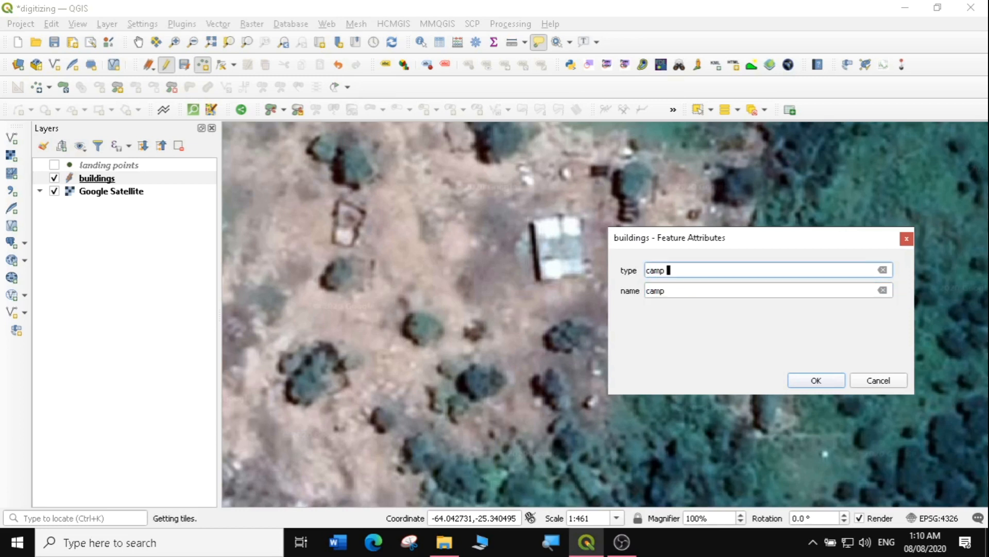
left_click(667, 290)
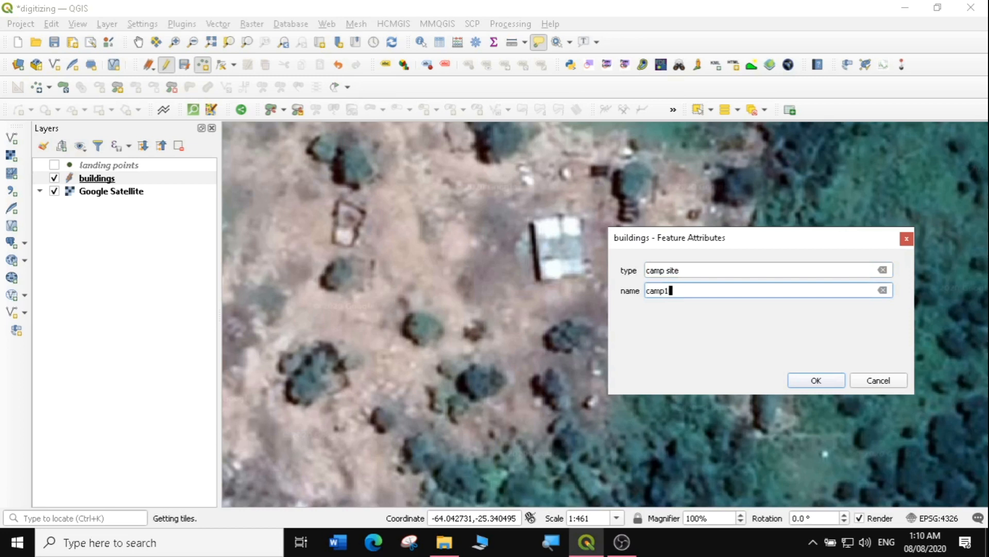
left_click(815, 380)
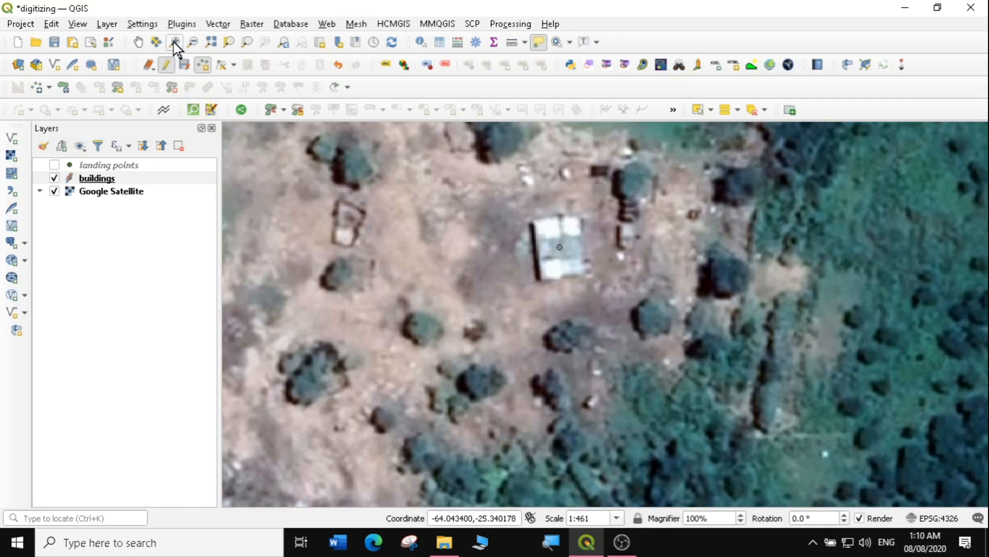
Zoom out, pan to the road crossing, and zoom in closely on the houses there
left_click(193, 44)
left_click_drag(448, 214, 585, 313)
left_click_drag(542, 250, 689, 377)
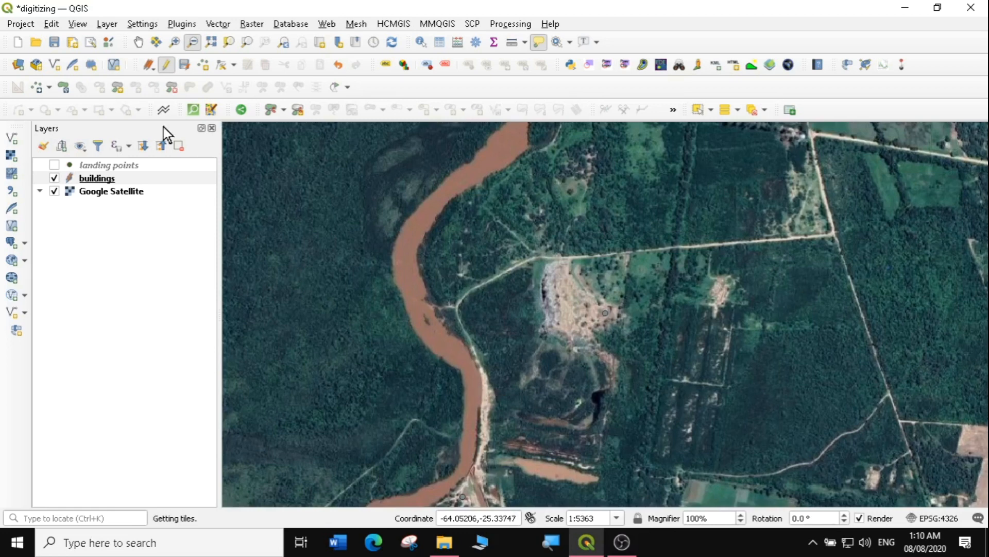
left_click(138, 42)
left_click_drag(396, 304, 499, 156)
left_click_drag(476, 323, 530, 210)
left_click_drag(464, 369, 495, 303)
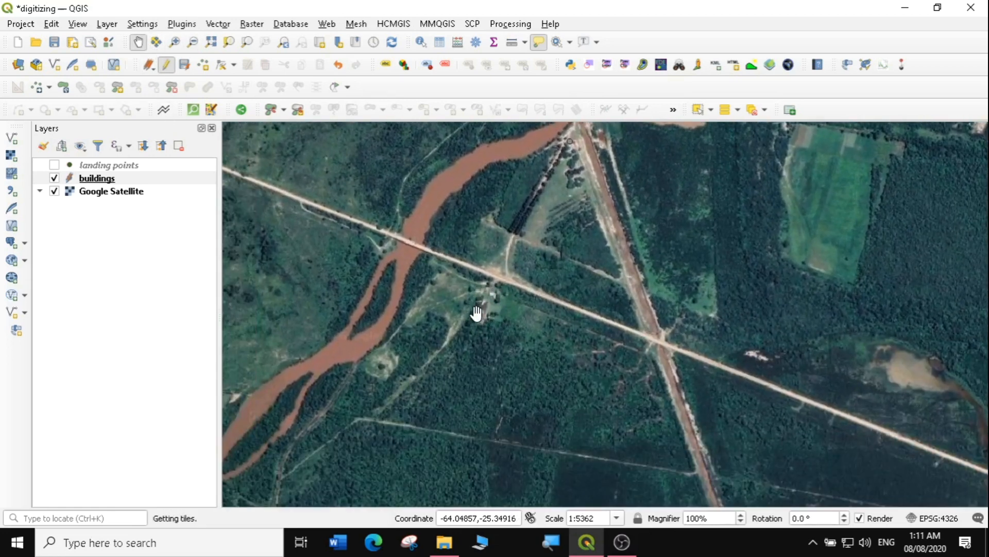
left_click(175, 42)
left_click_drag(466, 263, 539, 360)
left_click_drag(464, 203, 611, 320)
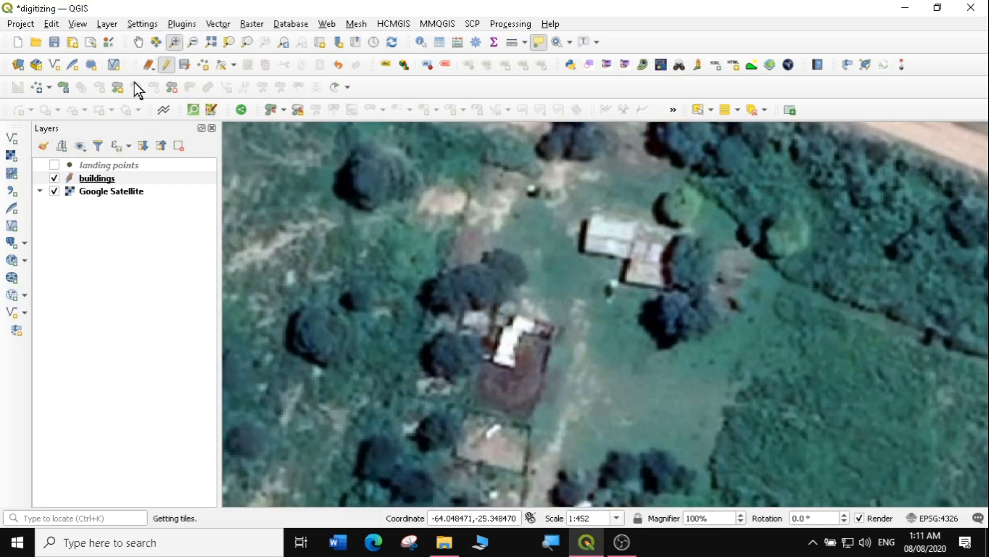
Add a building point on the upper house with type 'border post' and name 'border crossing office'
left_click(202, 64)
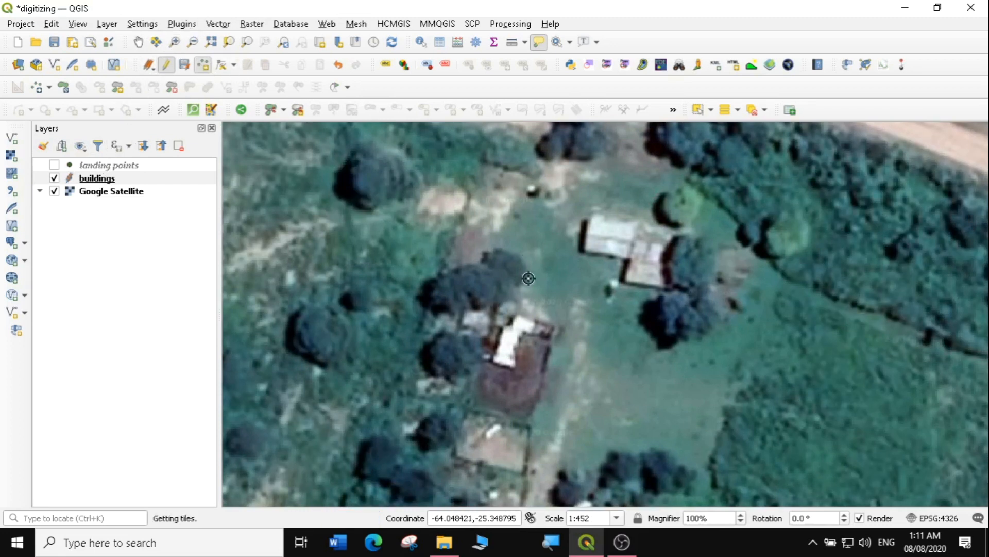
right_click(632, 250)
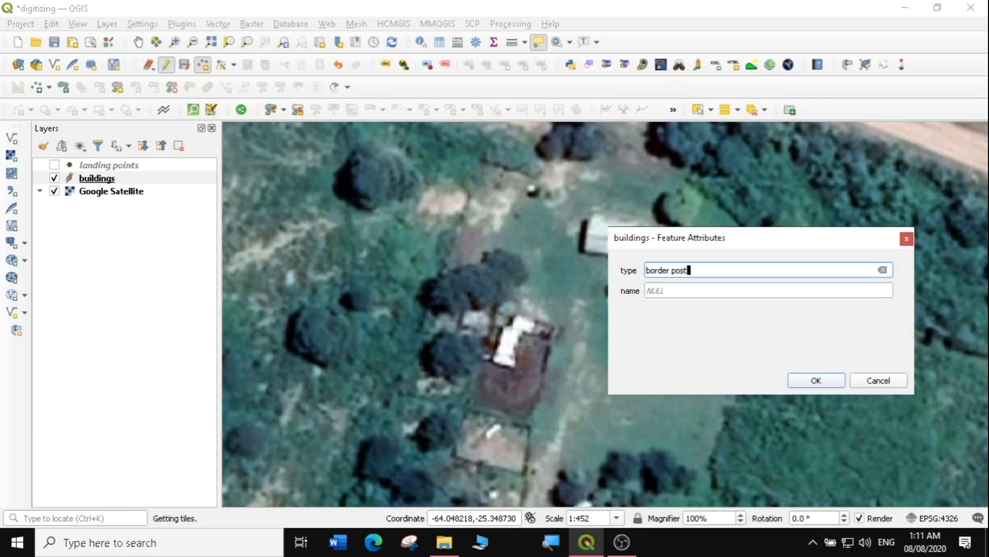
key("Tab")
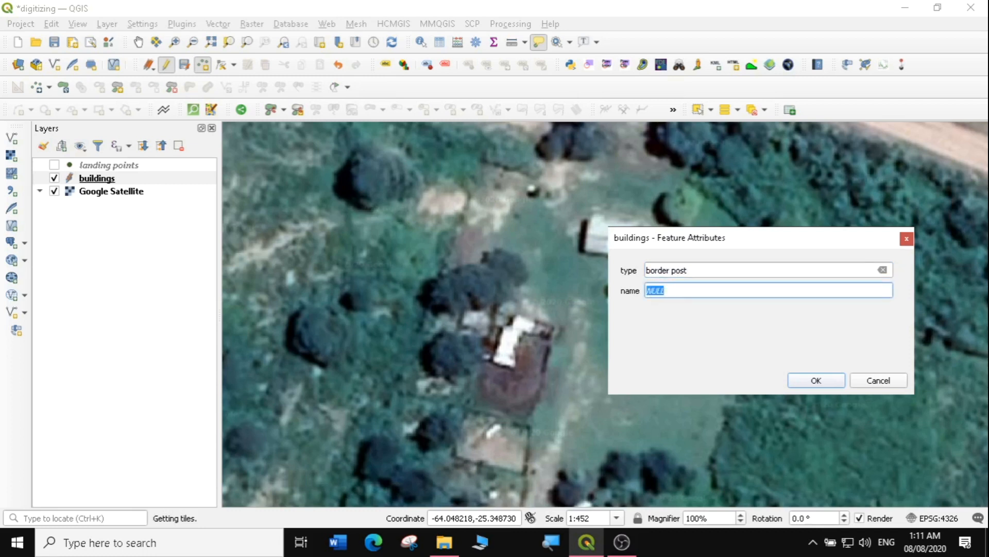
type("border crossing office")
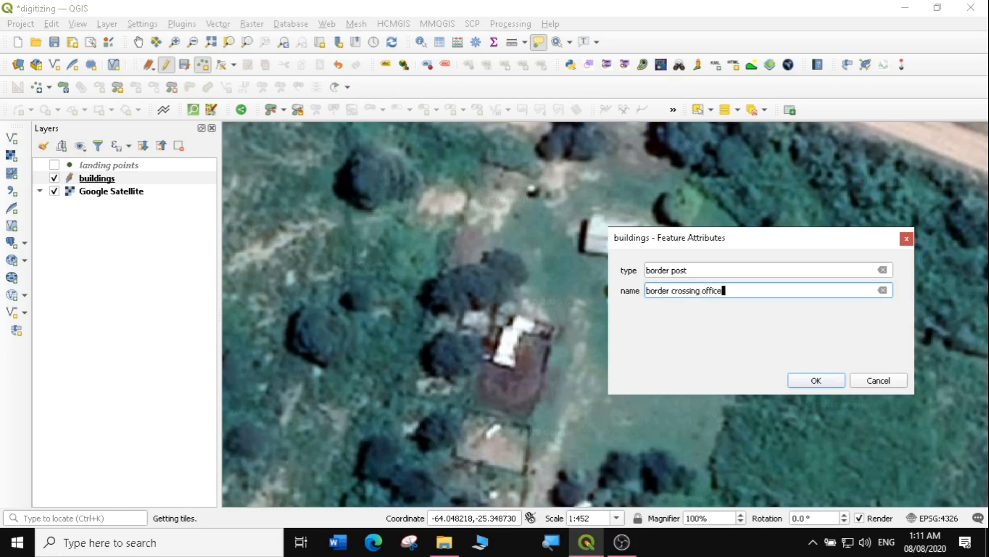
left_click(814, 382)
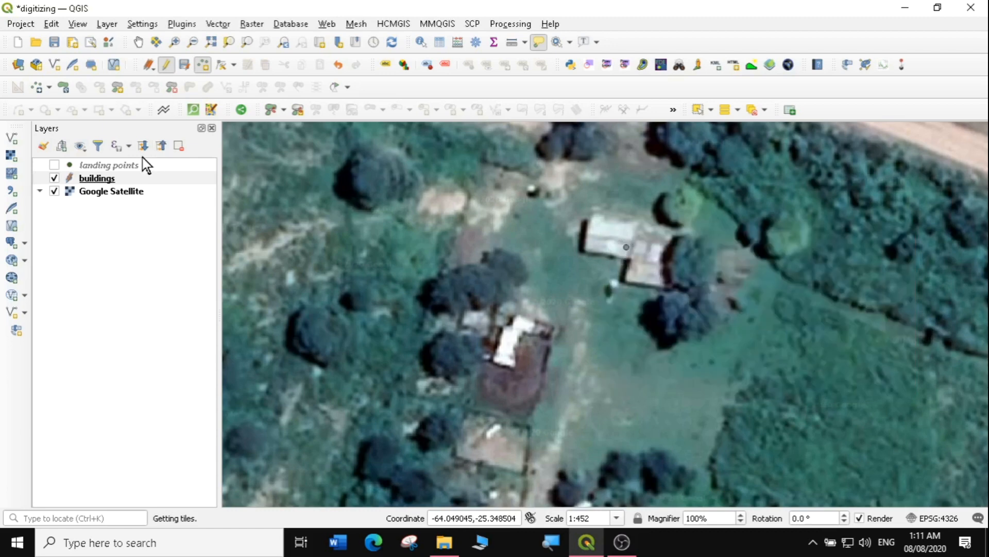
left_click(105, 179)
right_click(106, 179)
Zoom to the buildings layer and give its points the 'diamond red' marker symbol
left_click(147, 184)
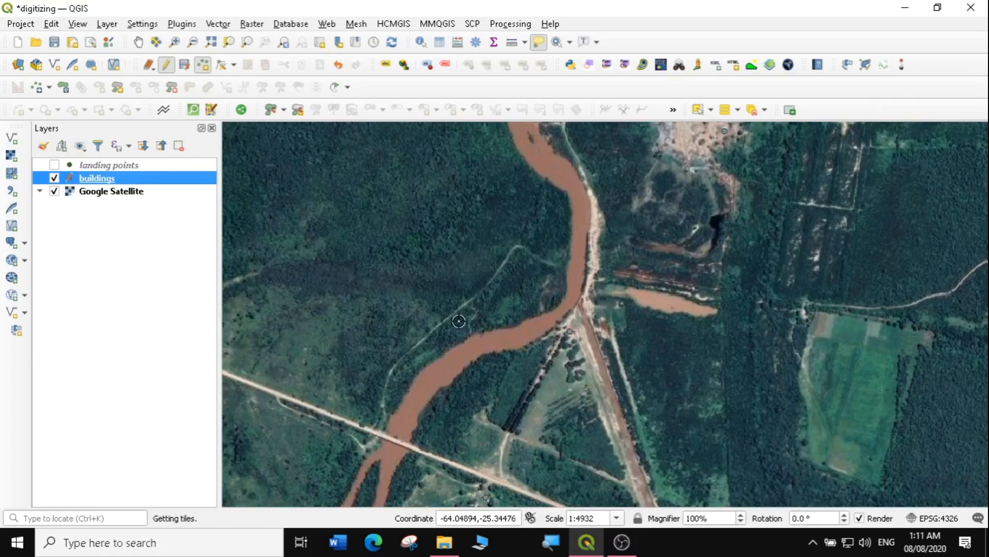
double_click(72, 182)
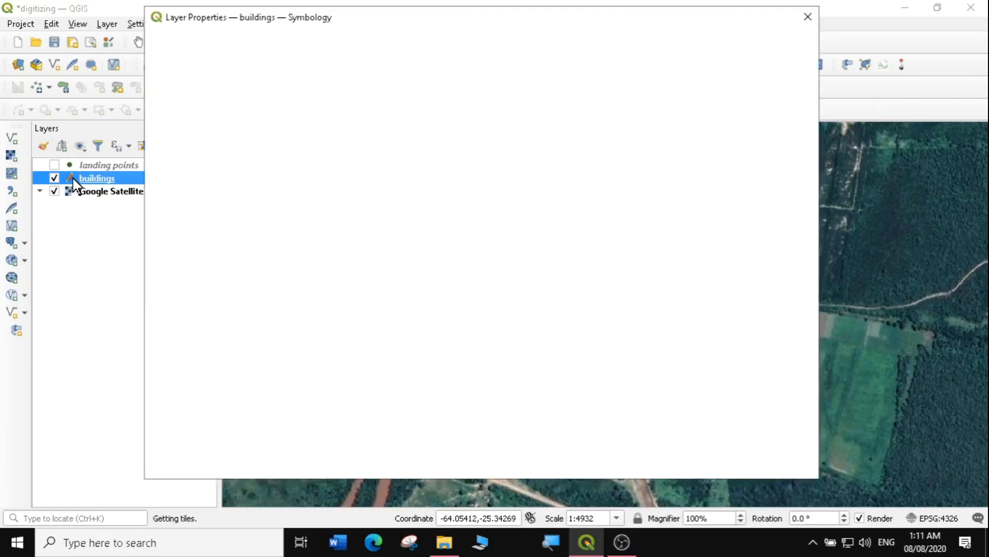
left_click(366, 334)
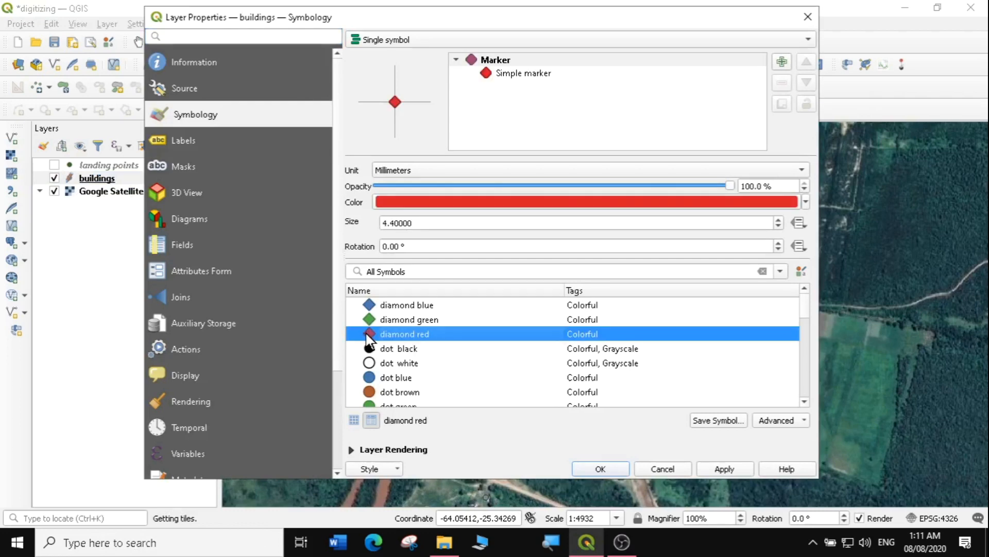
left_click(734, 469)
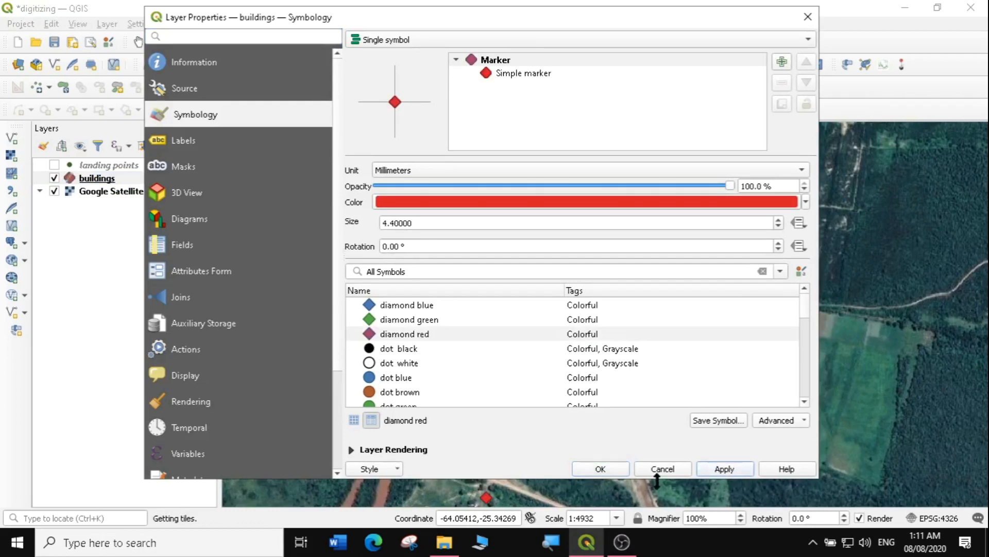
left_click(610, 470)
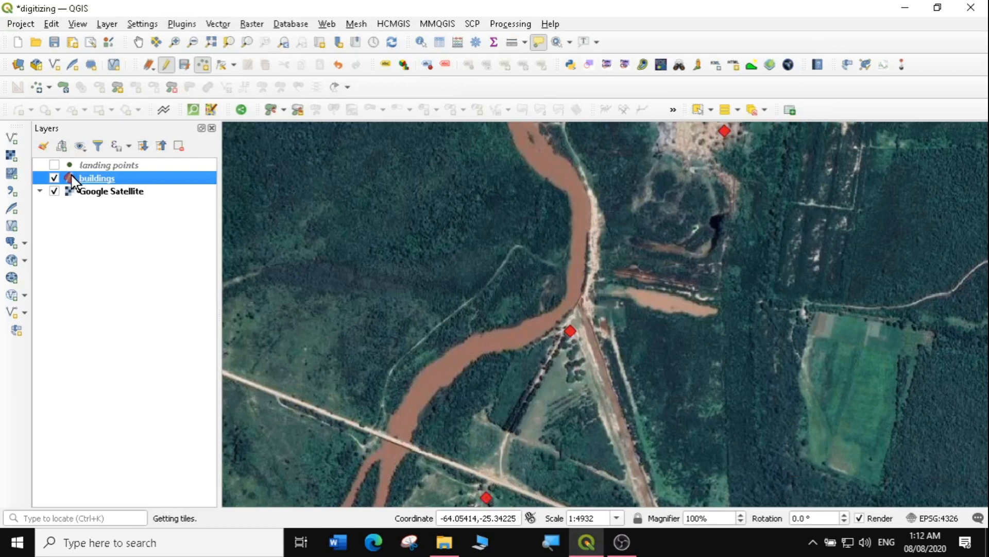
Save the buildings edits, stop editing, and review the three records in the attribute table
left_click(184, 63)
left_click(165, 63)
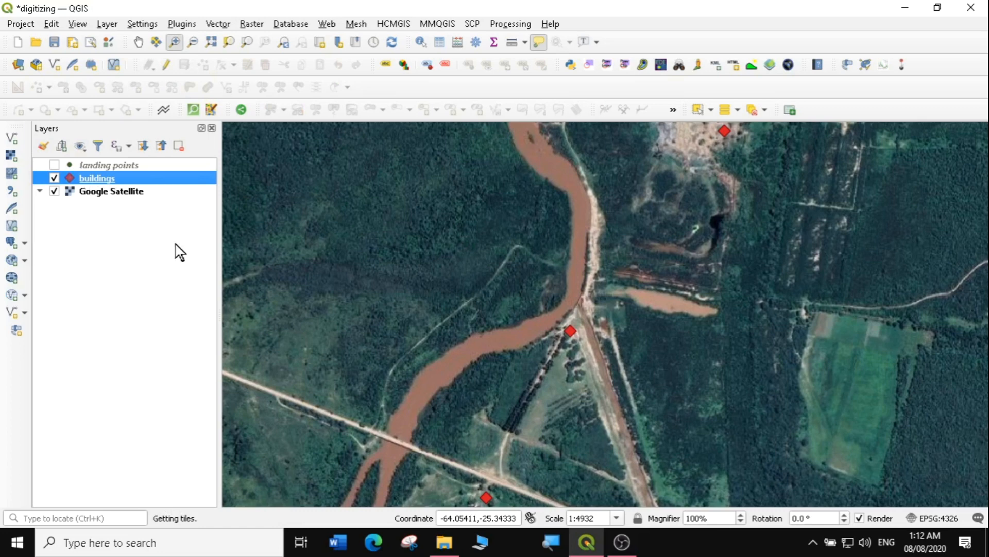
right_click(90, 182)
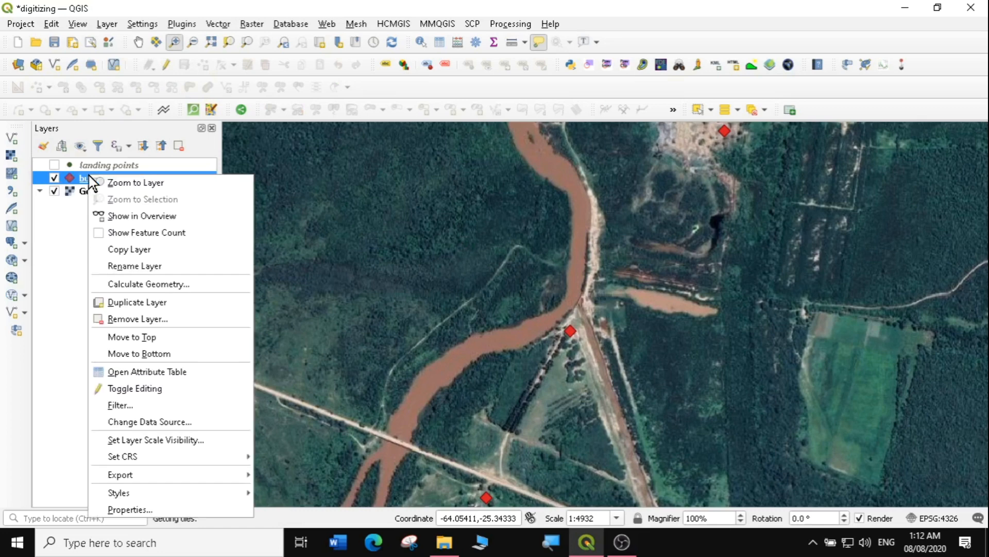
left_click(135, 374)
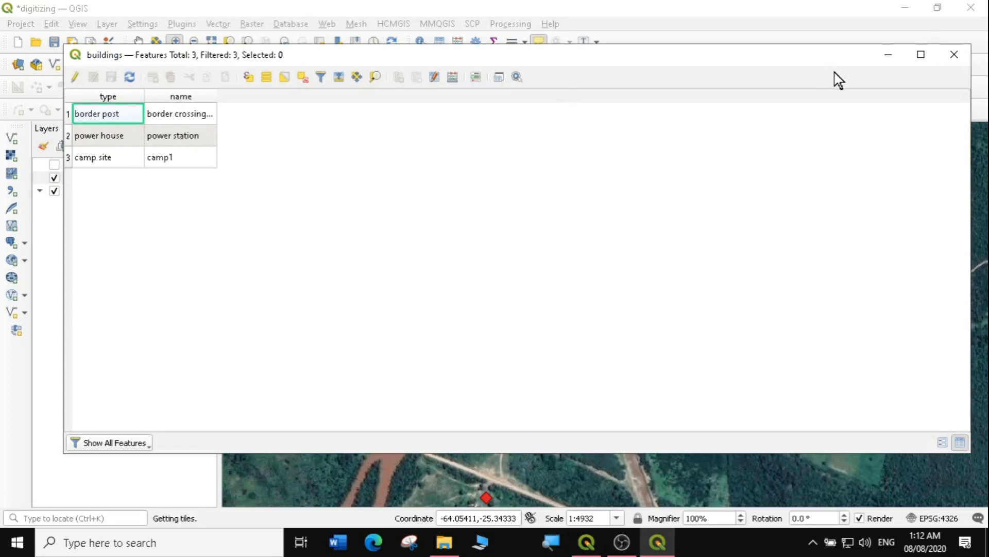
left_click(954, 55)
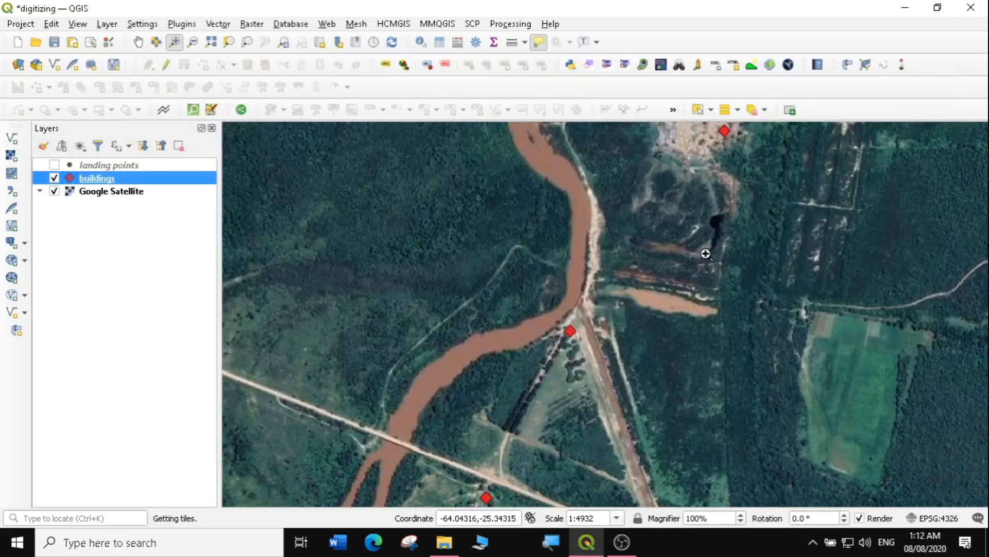
Turn on Single Labels for the buildings layer using the name field
right_click(97, 178)
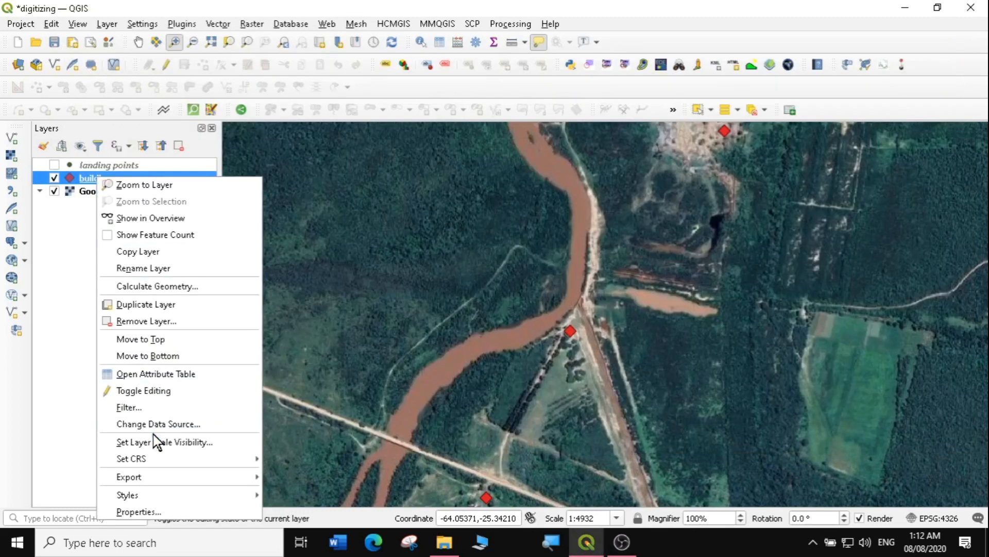
left_click(163, 506)
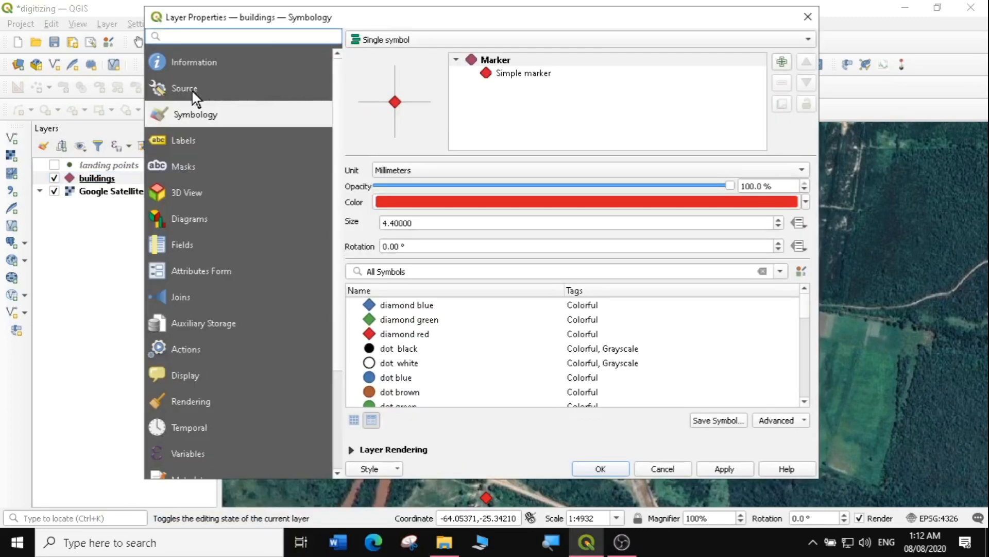
left_click(179, 137)
left_click(436, 40)
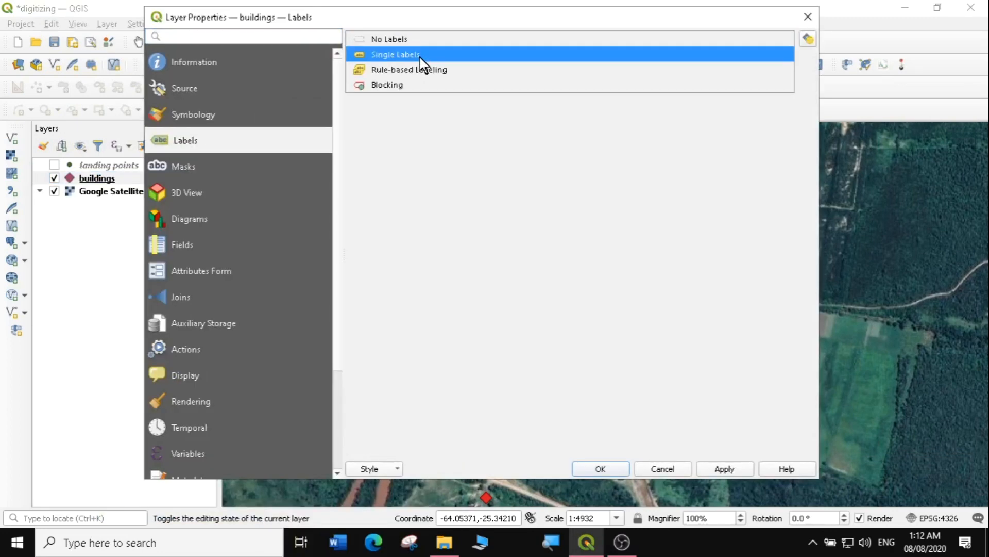
left_click(422, 55)
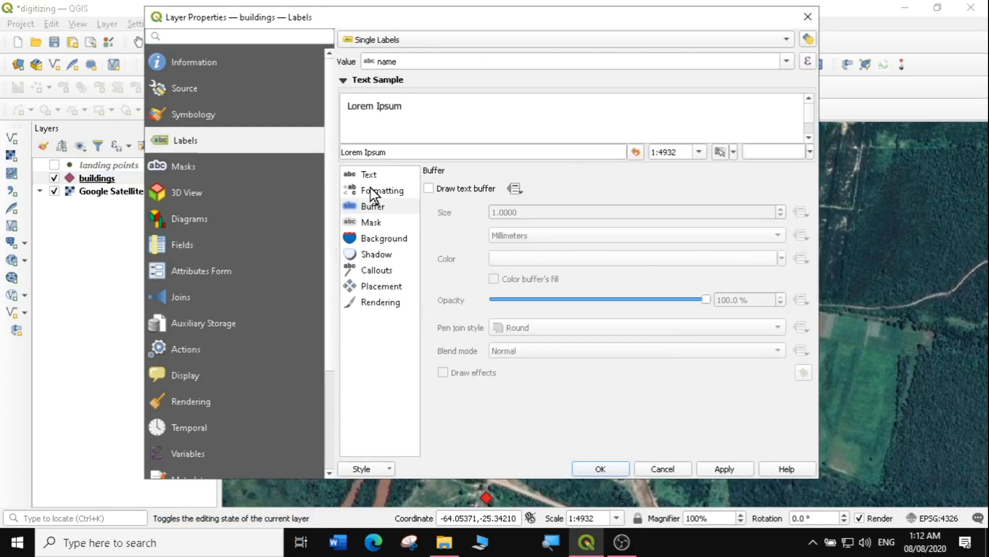
Add a text buffer and make the label text red, then apply the labels
left_click(374, 207)
left_click(429, 188)
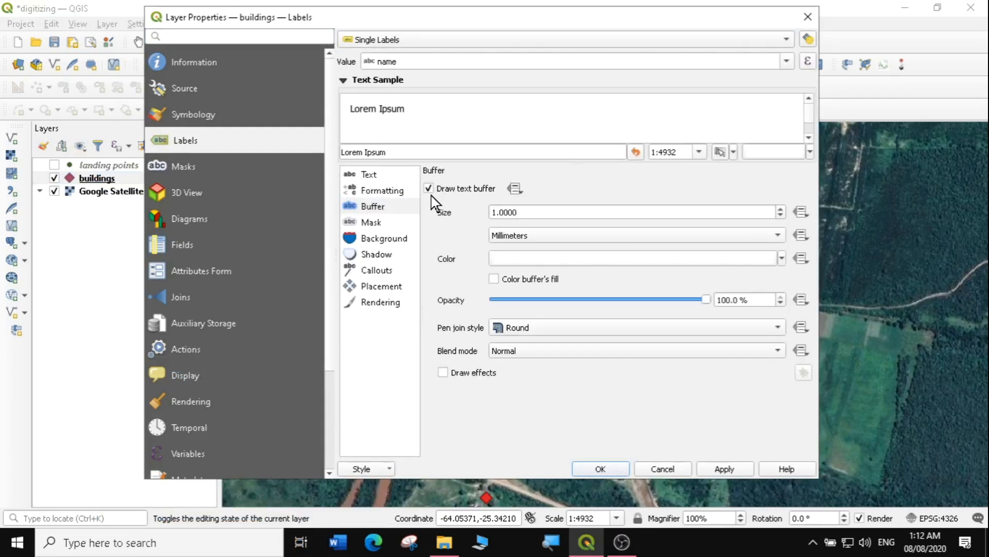
left_click(379, 178)
left_click(772, 309)
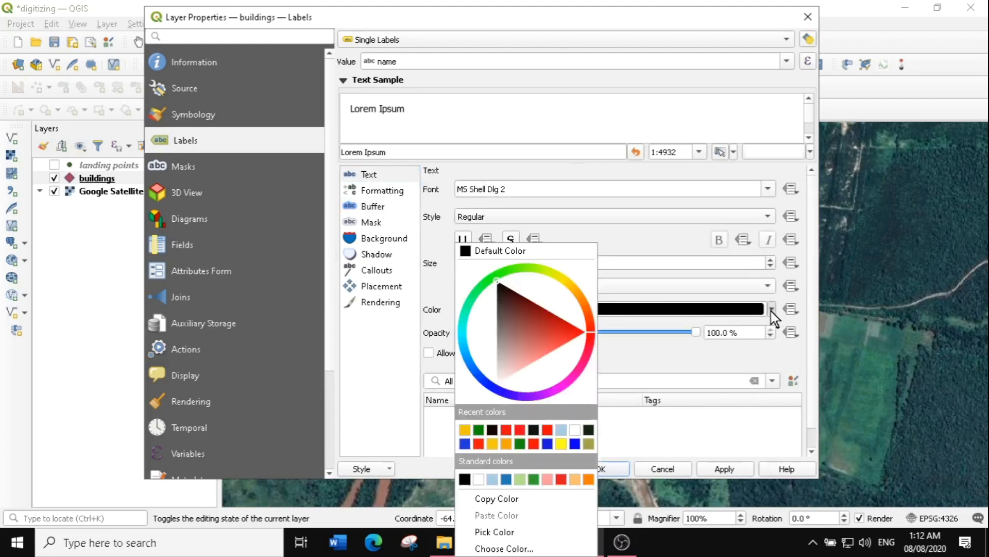
left_click(573, 335)
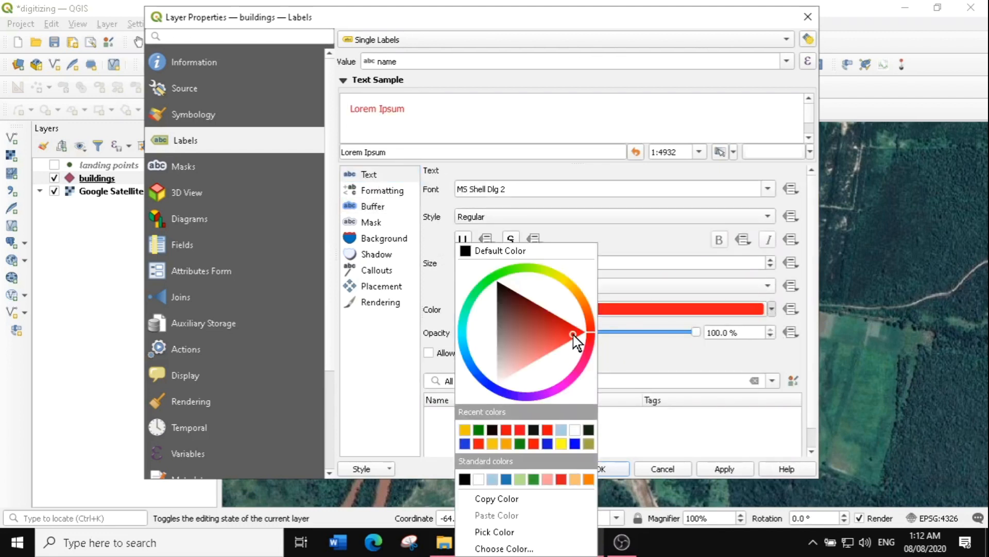
left_click(665, 367)
left_click(732, 465)
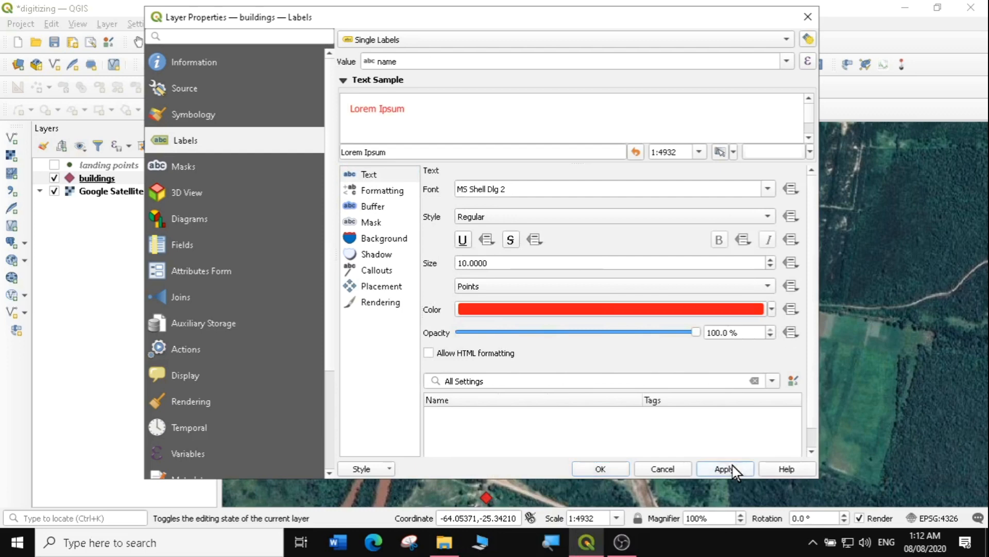
left_click(612, 468)
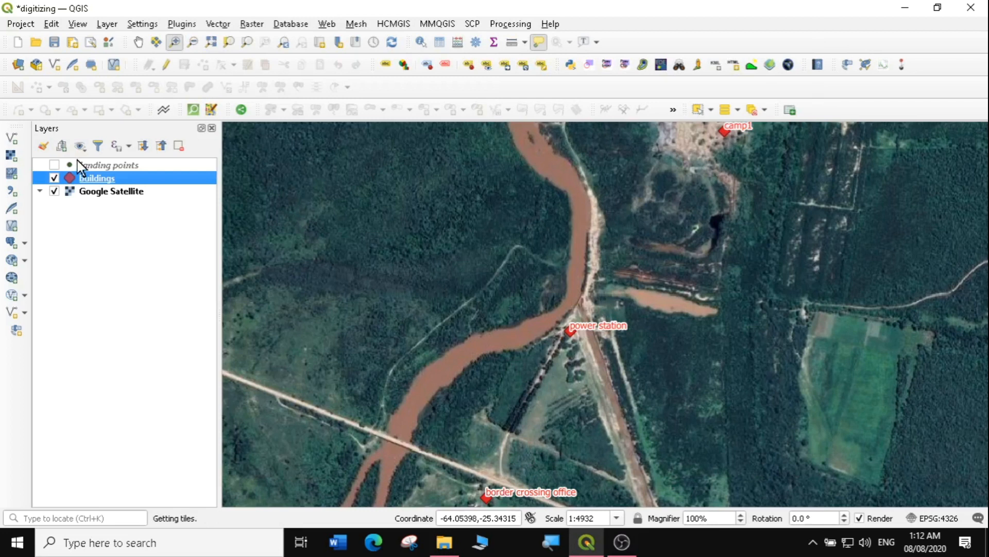
left_click(54, 191)
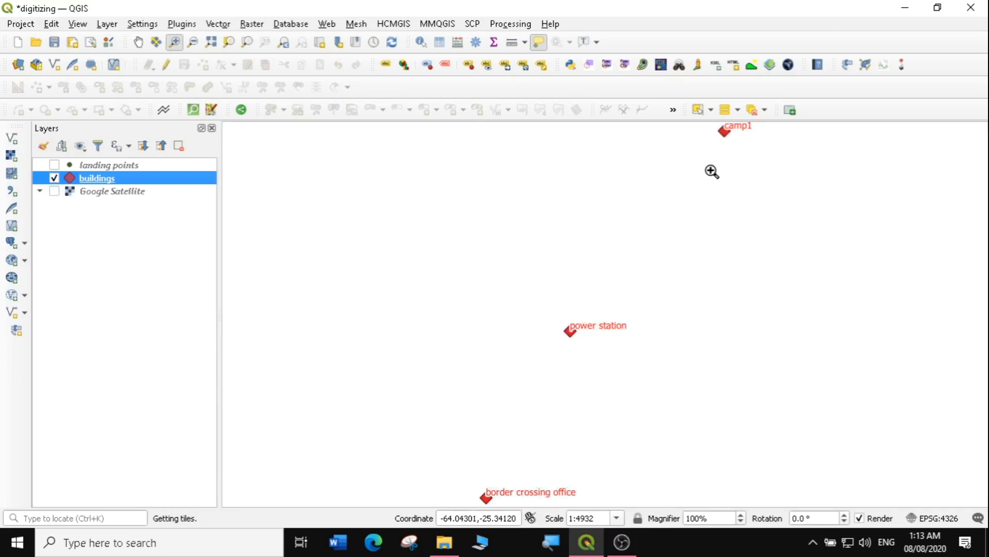
left_click(54, 191)
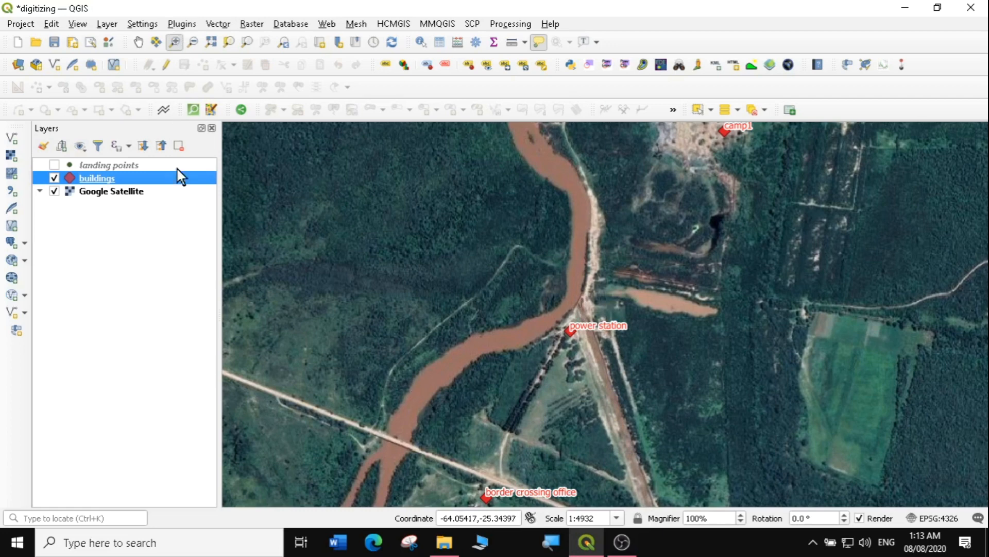
Start a new shapefile layer saved as river.shp with Line geometry
left_click(107, 24)
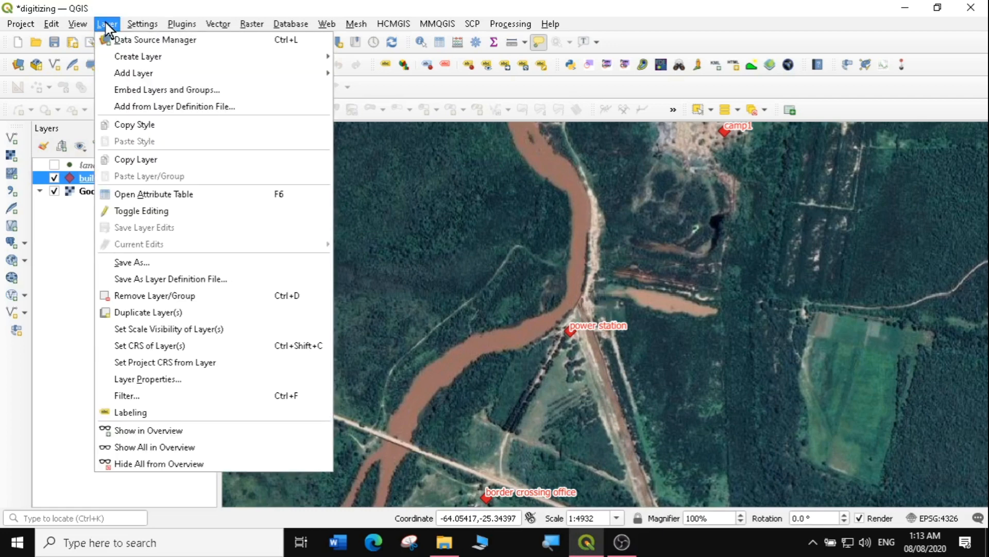
mouse_move(124, 58)
left_click(388, 72)
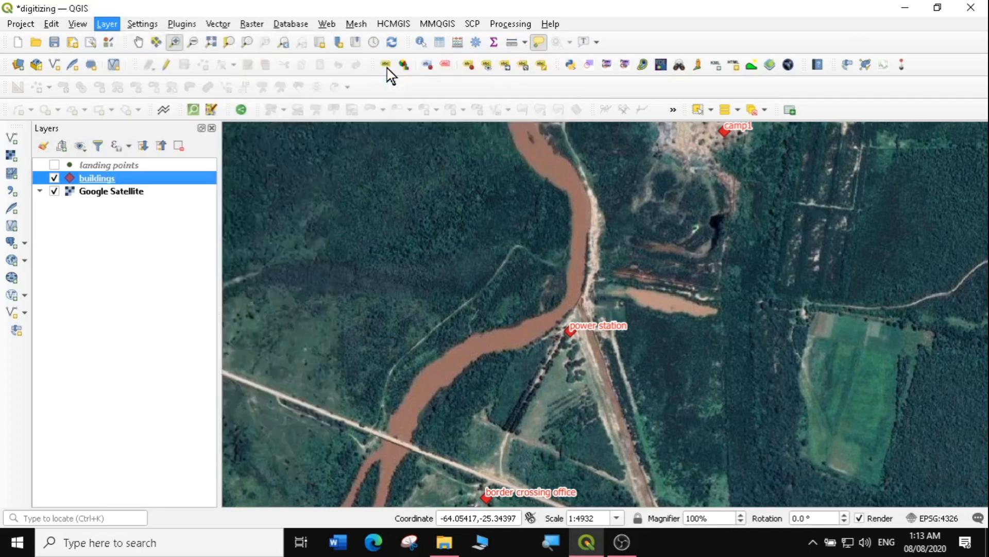
left_click(840, 61)
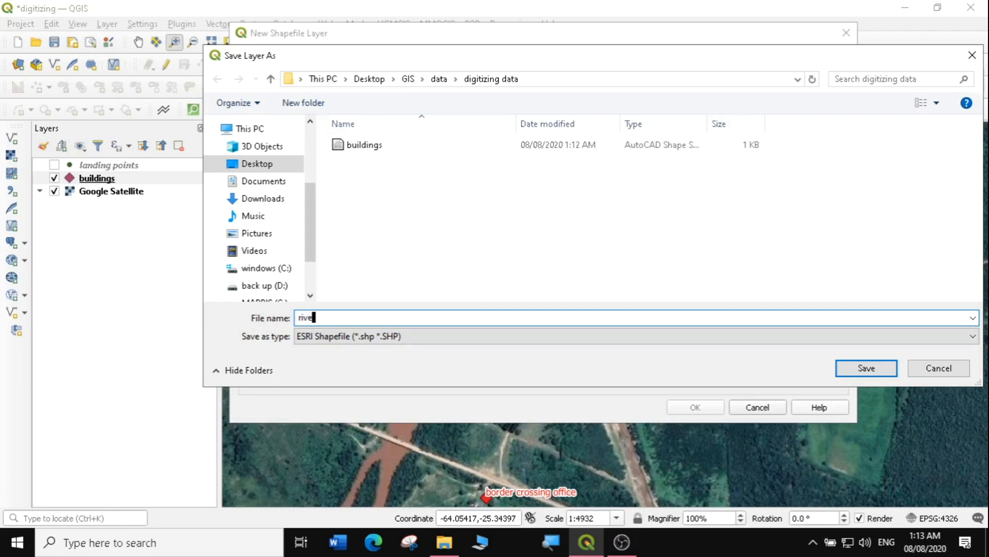
left_click(847, 369)
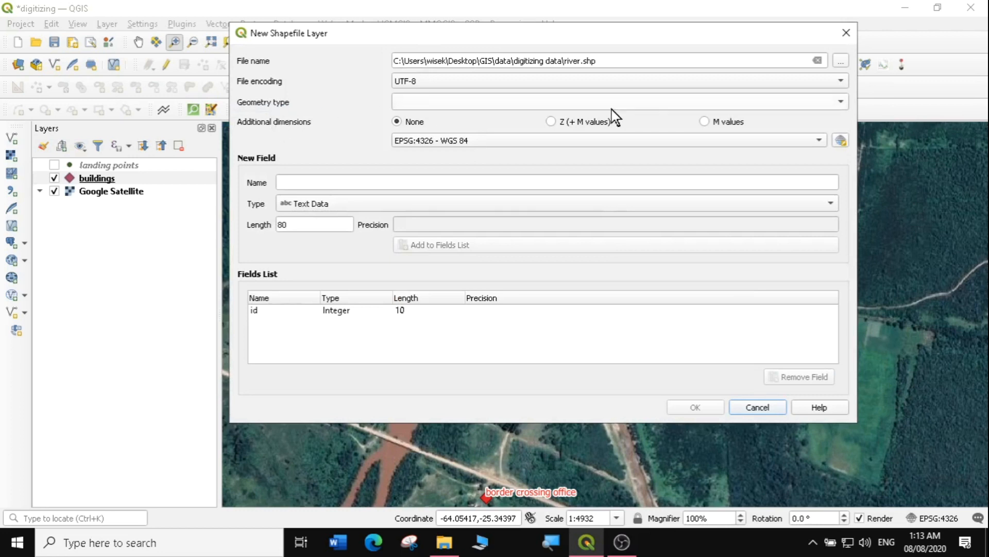
left_click(841, 103)
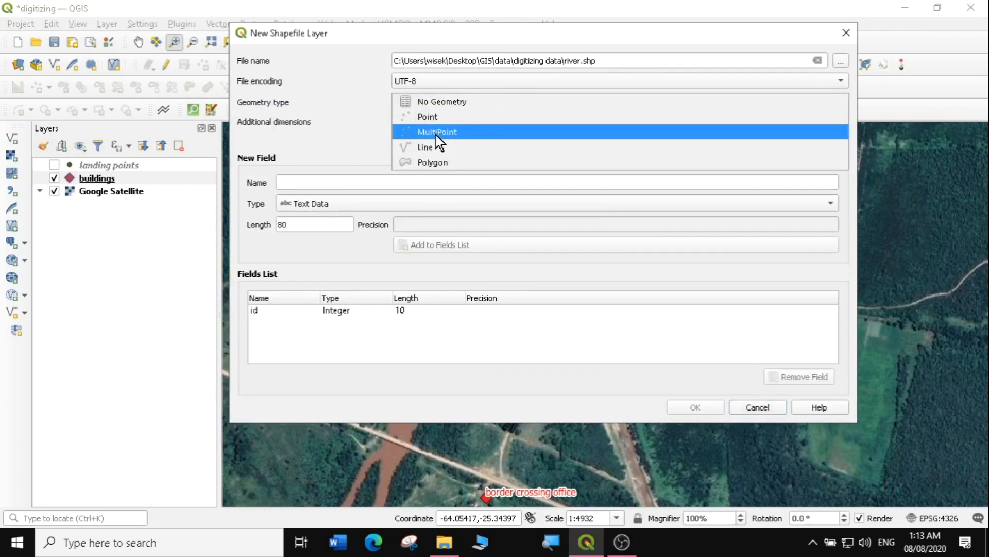
left_click(425, 149)
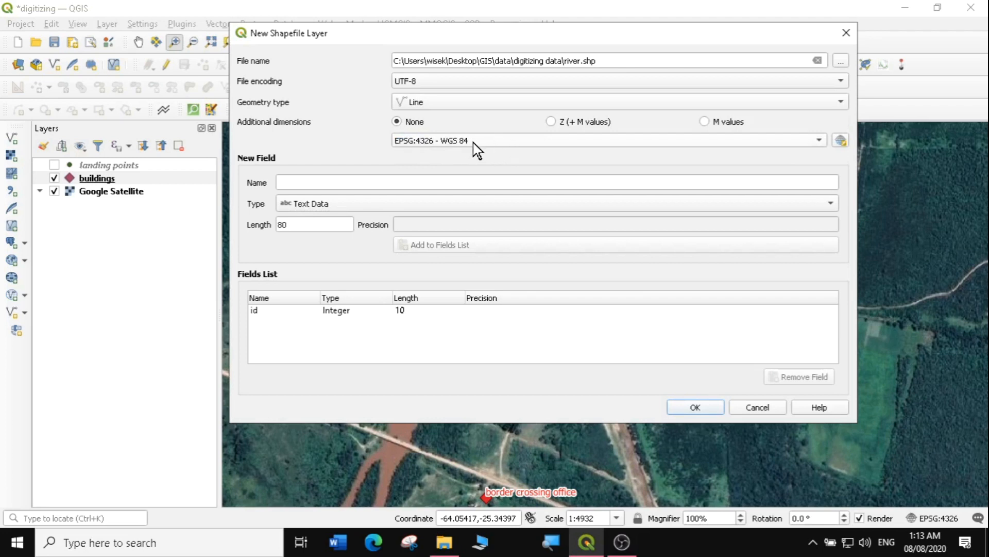
Add text fields name and type, length 30, and create the layer
left_click(334, 181)
type("name")
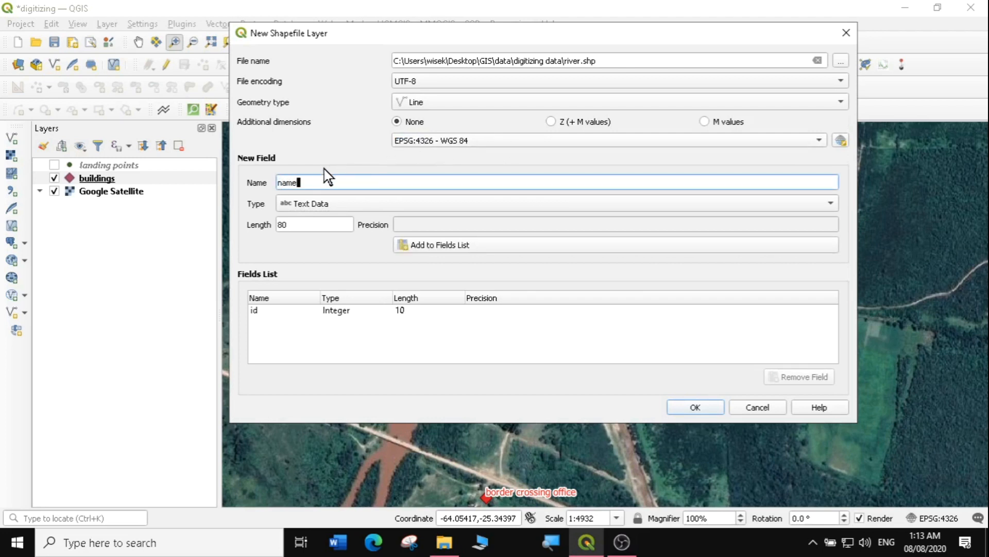
key("Tab")
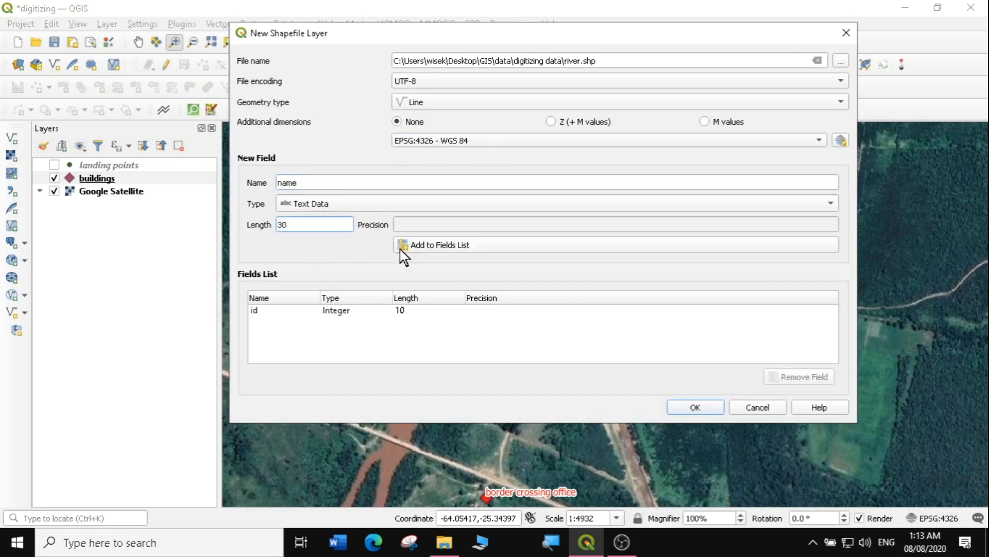
left_click(461, 246)
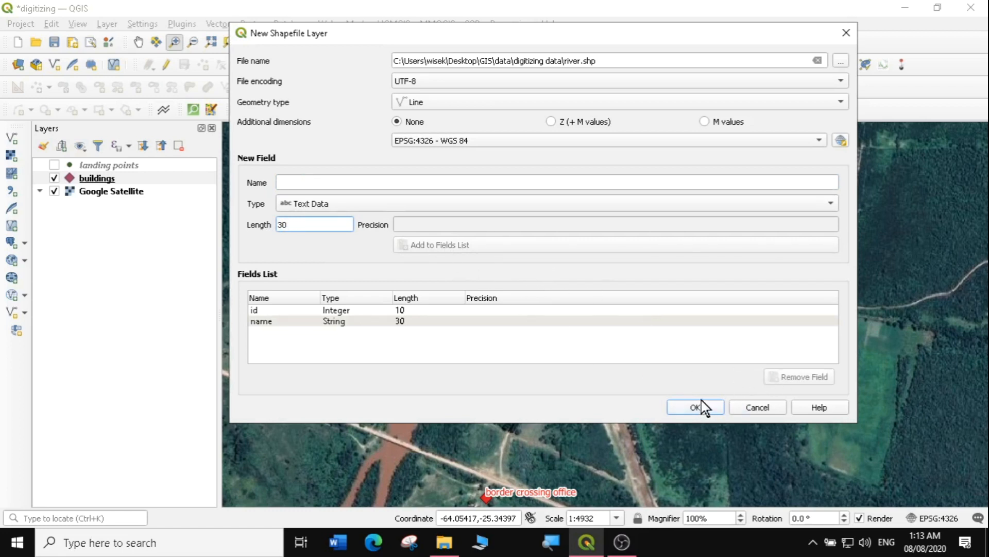
left_click(448, 182)
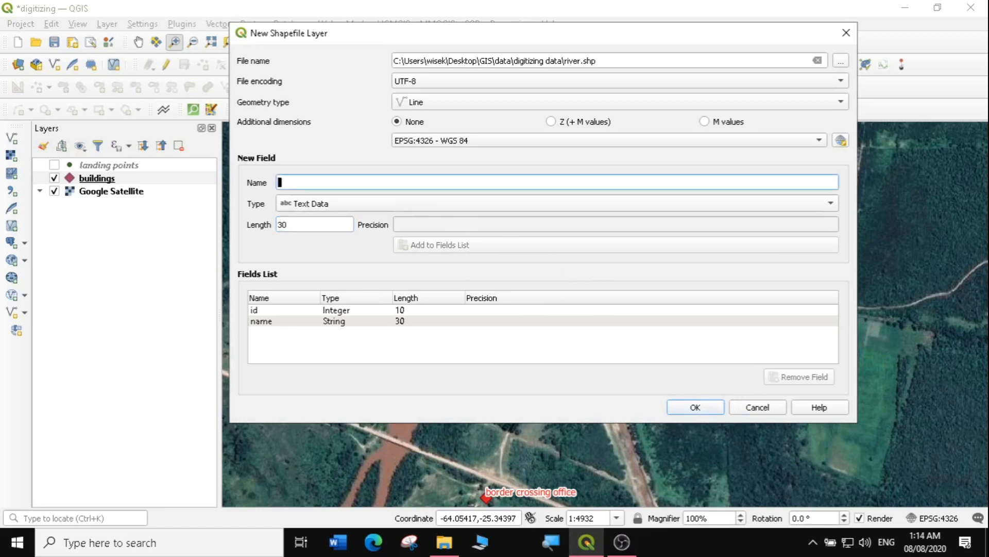
type("type")
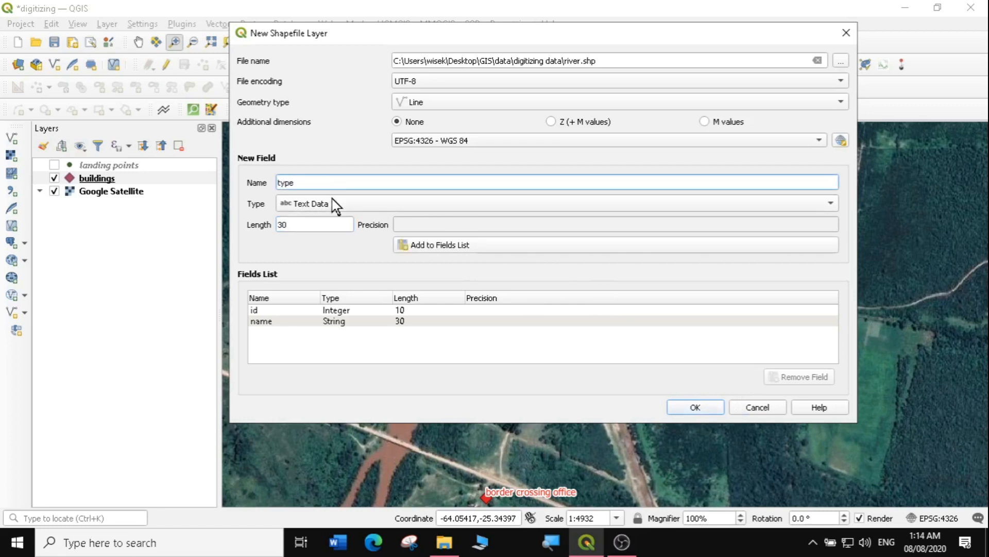
left_click(464, 247)
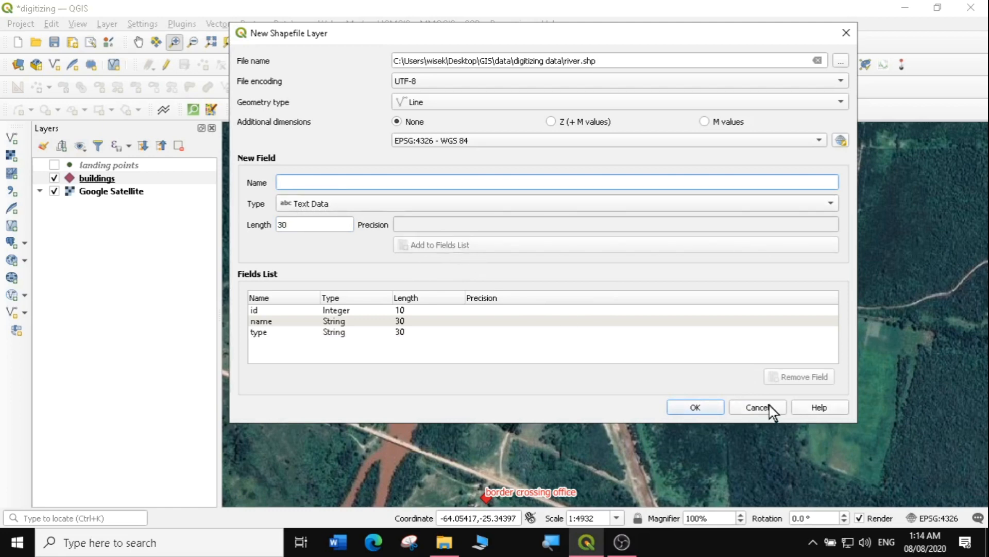
left_click(706, 406)
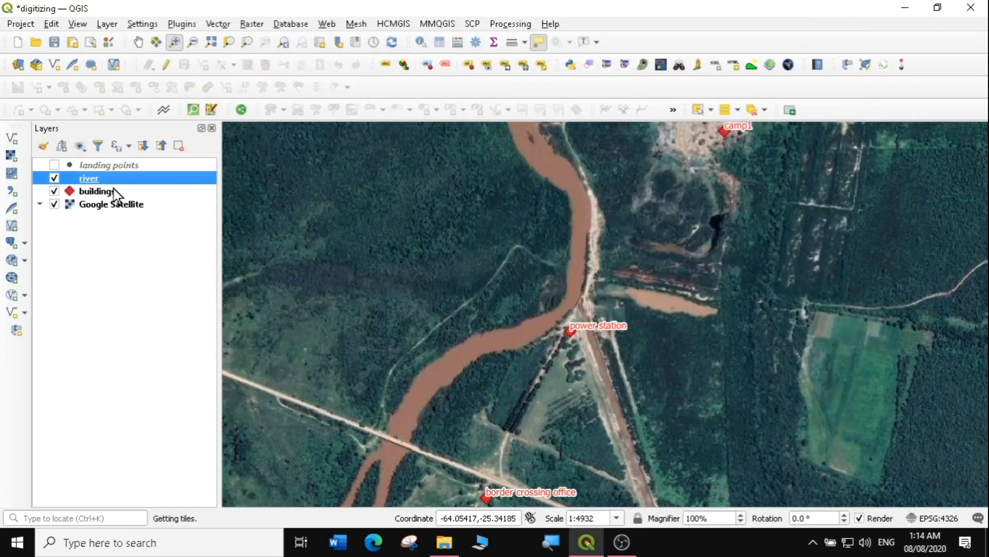
Set the river line's width to 1.66 and its colour to bright cyan
double_click(70, 176)
left_click(181, 114)
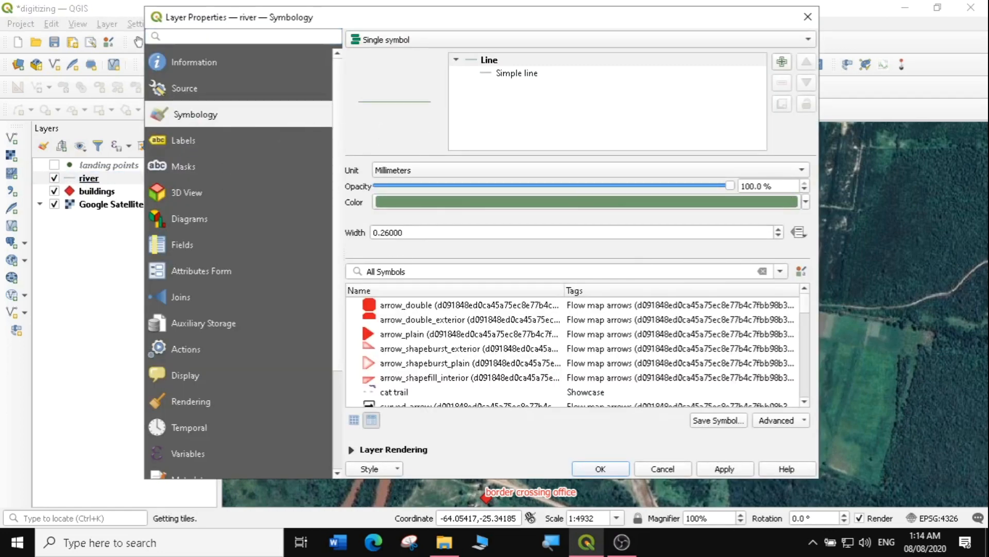
left_click(778, 228)
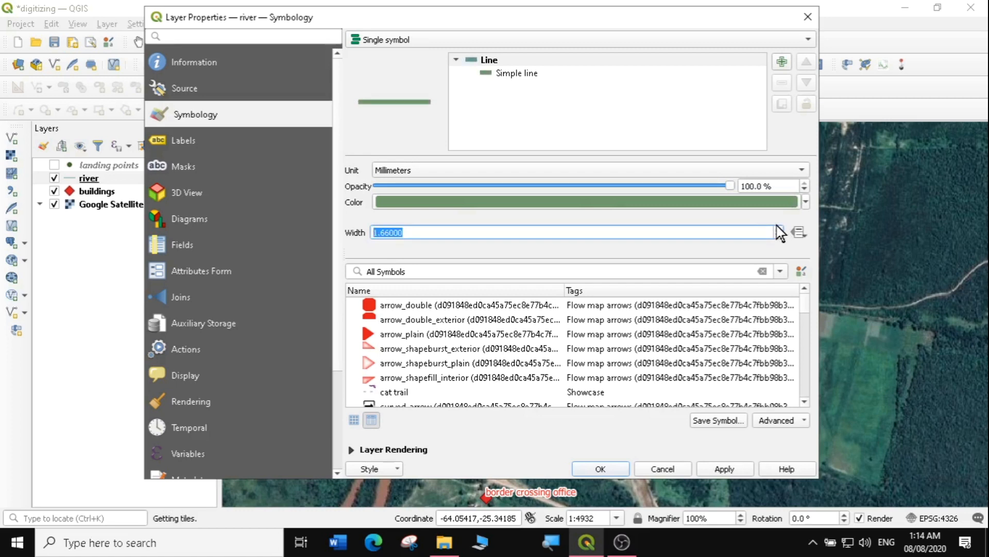
left_click(805, 202)
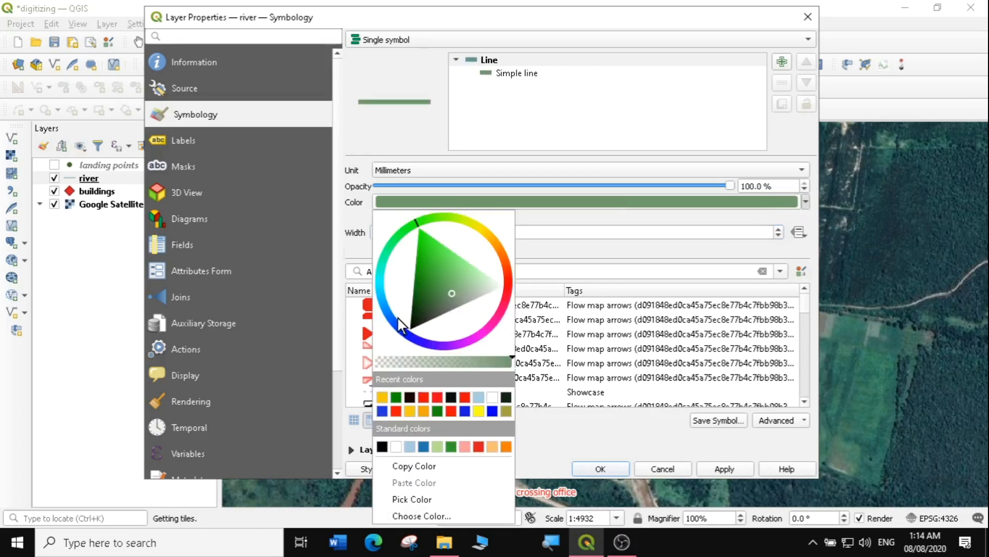
mouse_move(391, 315)
left_mouse_down()
mouse_move(391, 323)
mouse_move(384, 296)
left_mouse_up()
left_click(397, 295)
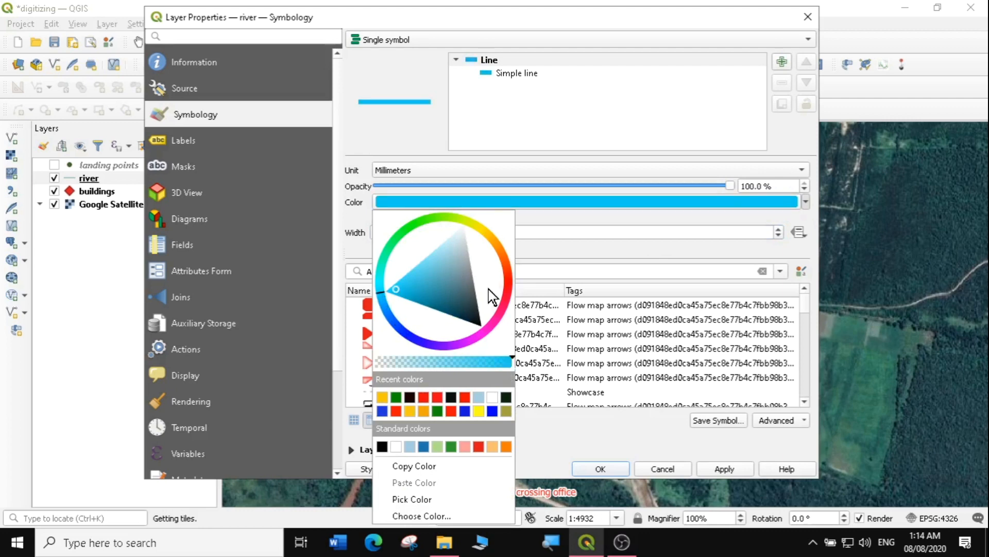
left_click(620, 213)
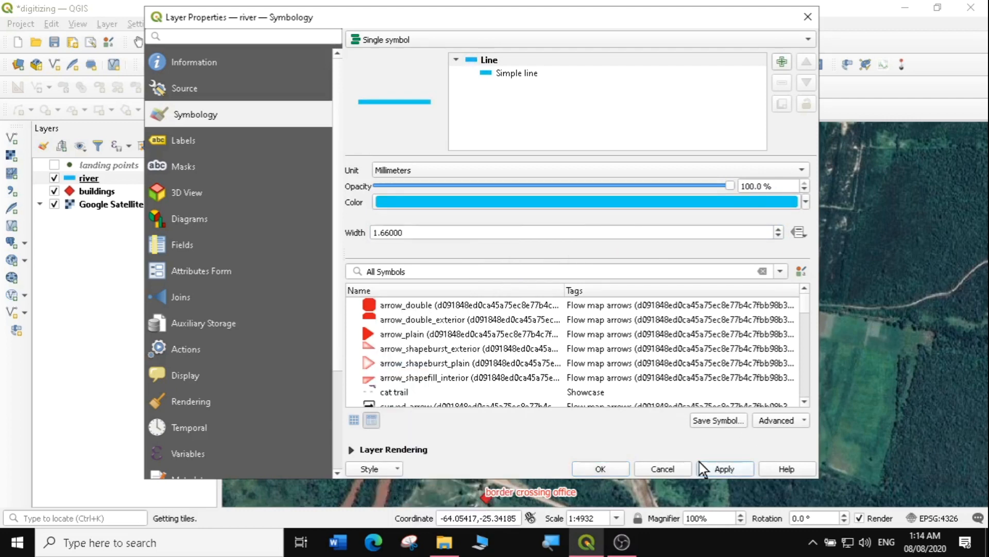
left_click(589, 464)
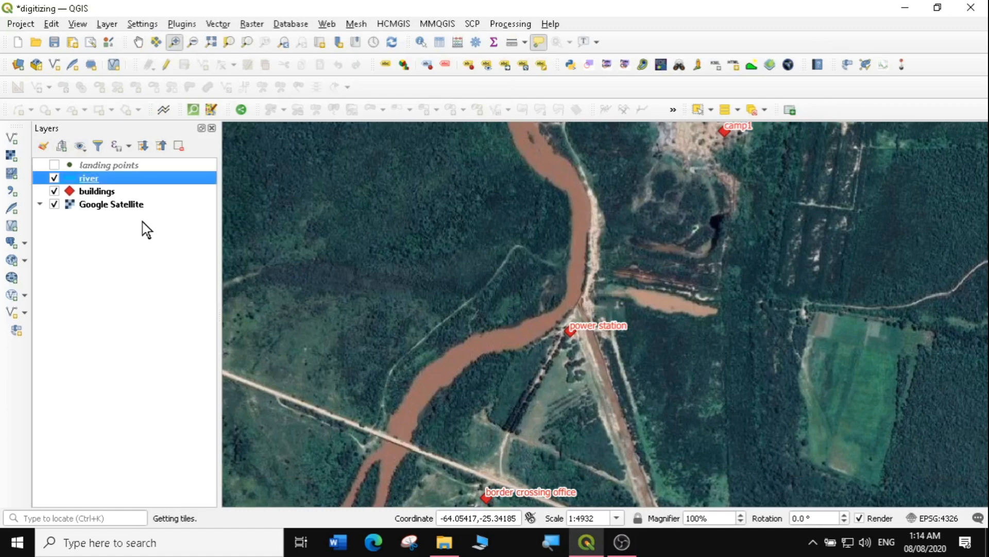
Check the river layer's attribute table, which is still empty
right_click(86, 173)
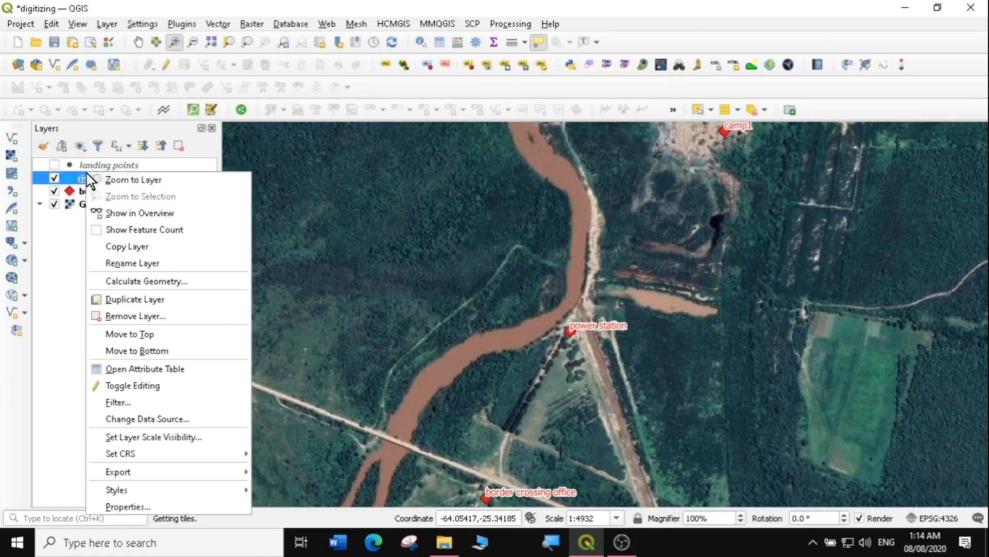
left_click(88, 178)
right_click(89, 180)
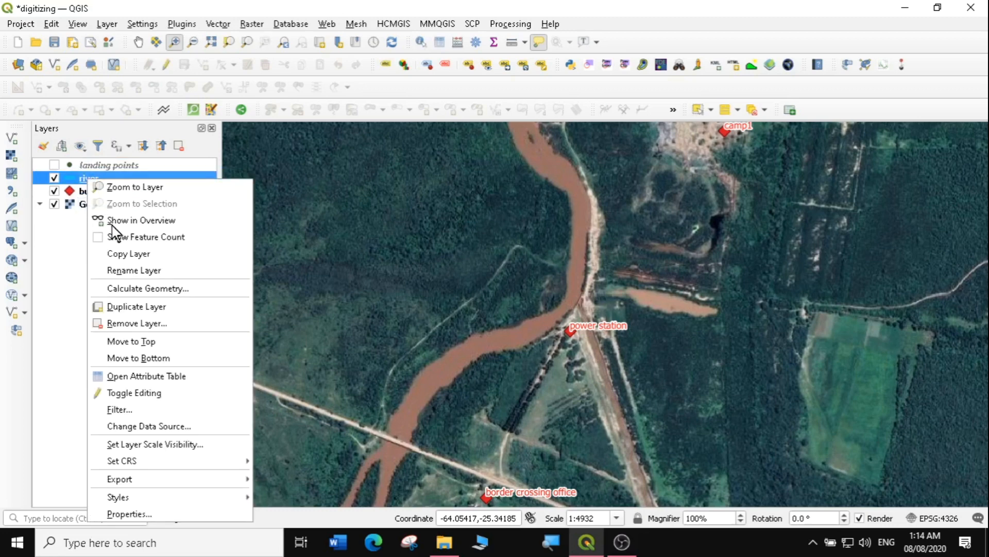
left_click(140, 376)
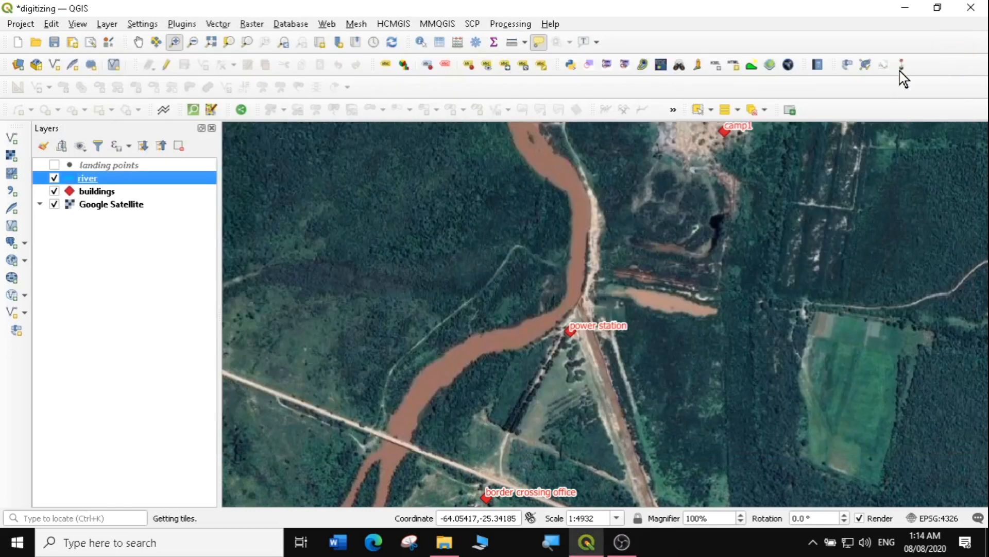
left_click(954, 55)
Zoom the map out and put the river layer into editing mode
left_click(192, 42)
left_click_drag(445, 246, 656, 386)
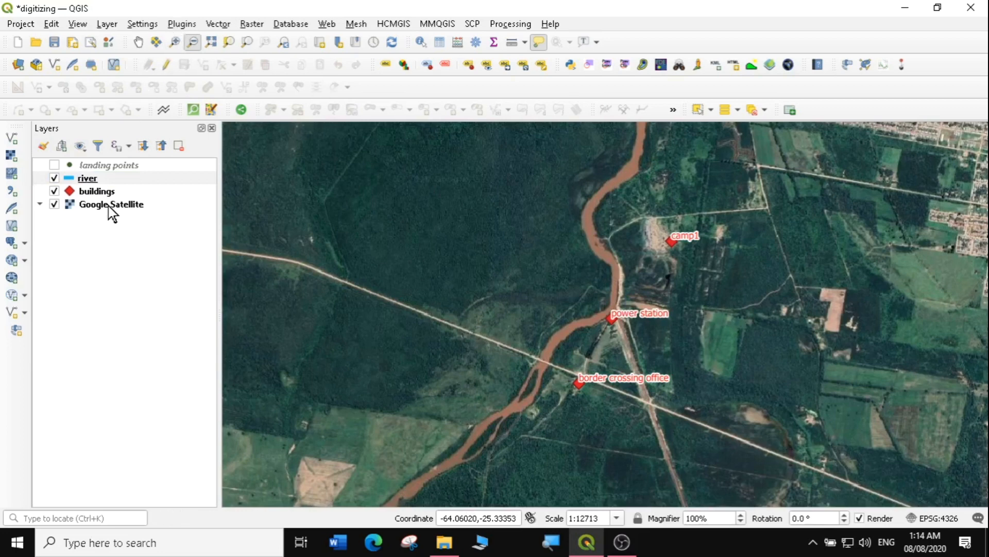
left_click(88, 179)
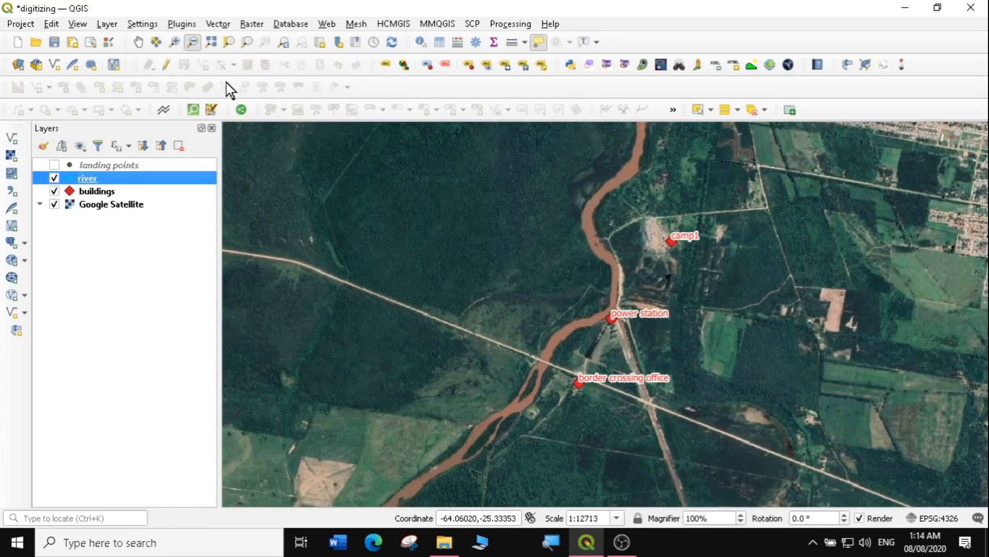
left_click(166, 61)
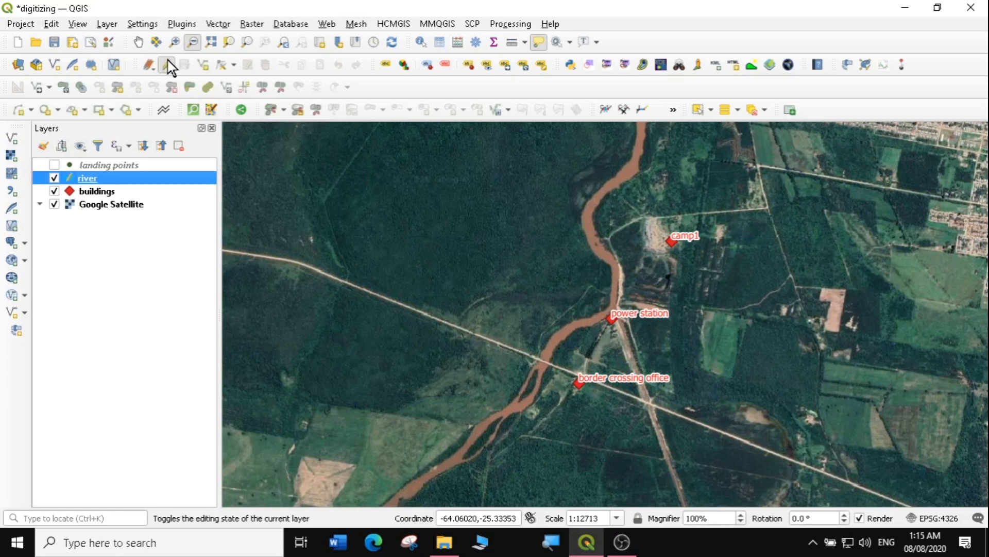
Trace a line along the river, vertex by vertex, from the map top to the bottom edge
left_click(200, 63)
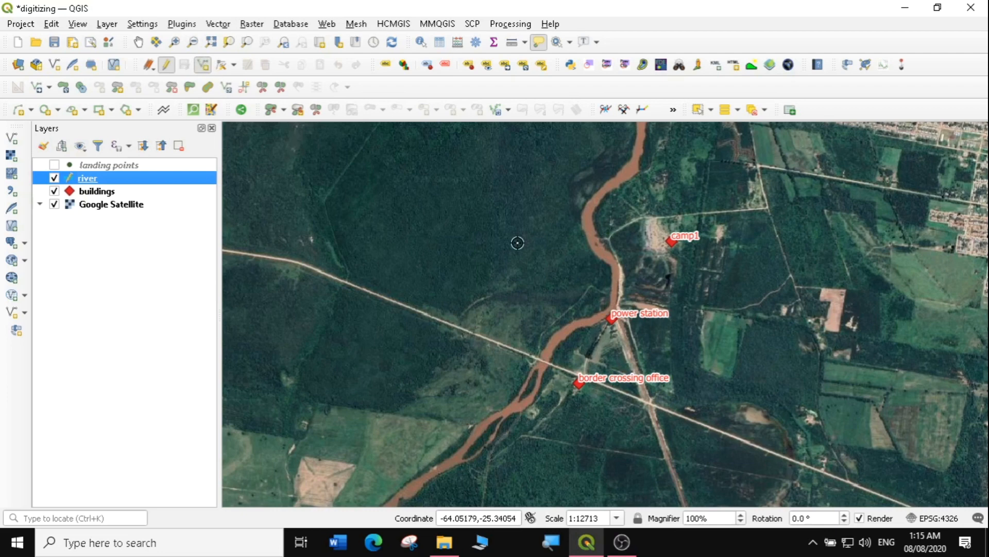
left_click(640, 129)
left_click(637, 159)
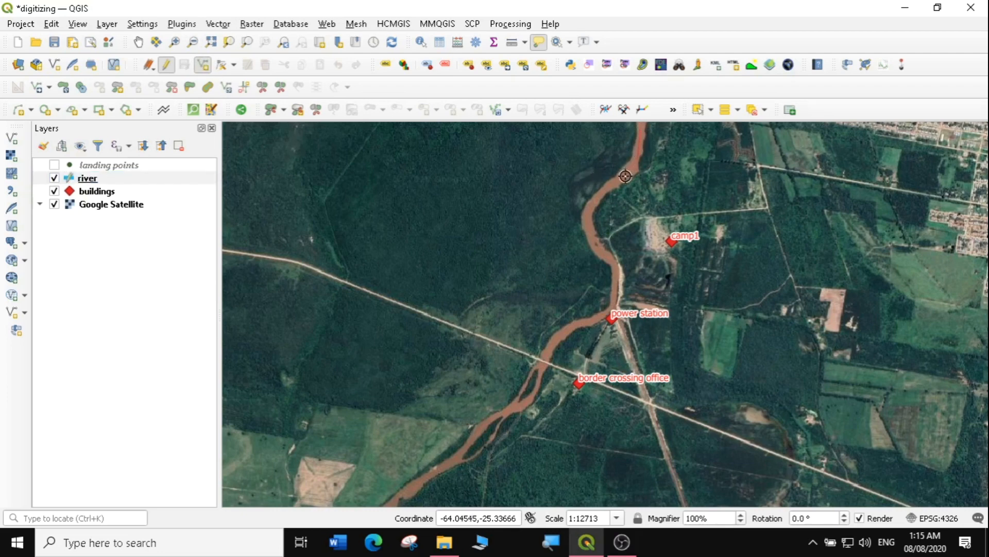
left_click(591, 205)
left_click(597, 248)
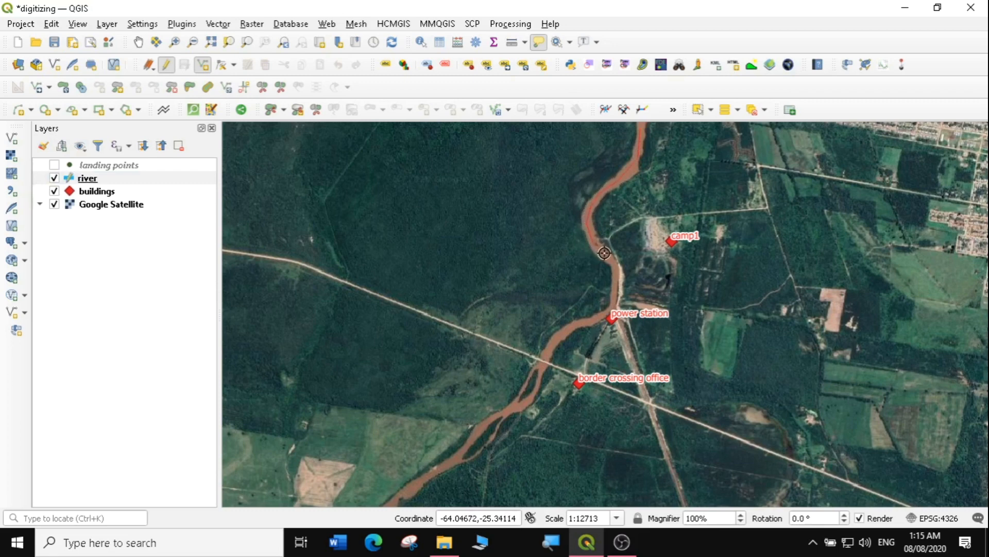
left_click(614, 262)
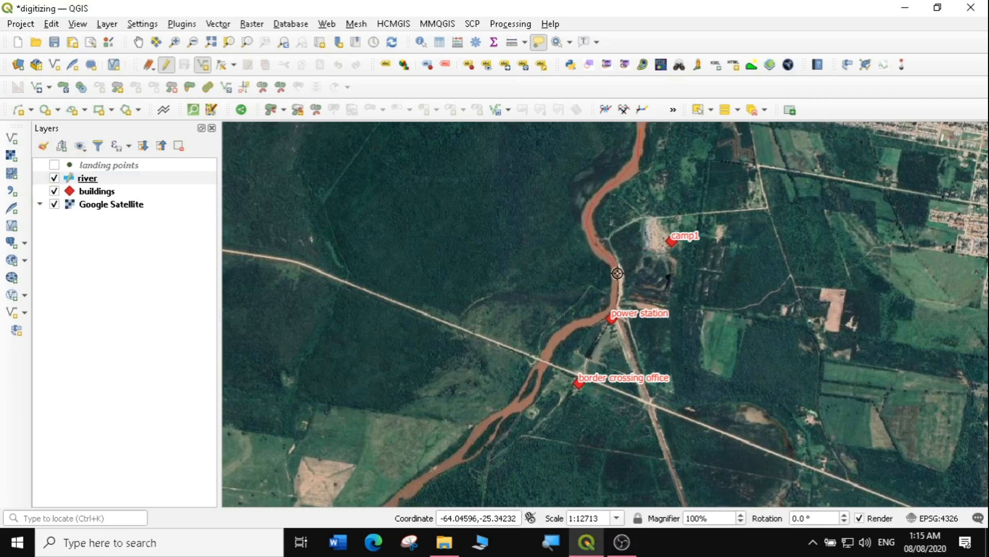
left_click(616, 301)
left_click(591, 323)
left_click(568, 330)
left_click(555, 341)
left_click(545, 355)
left_click(541, 374)
left_click(538, 387)
left_click(522, 403)
left_click(506, 412)
left_click(490, 422)
left_click(479, 433)
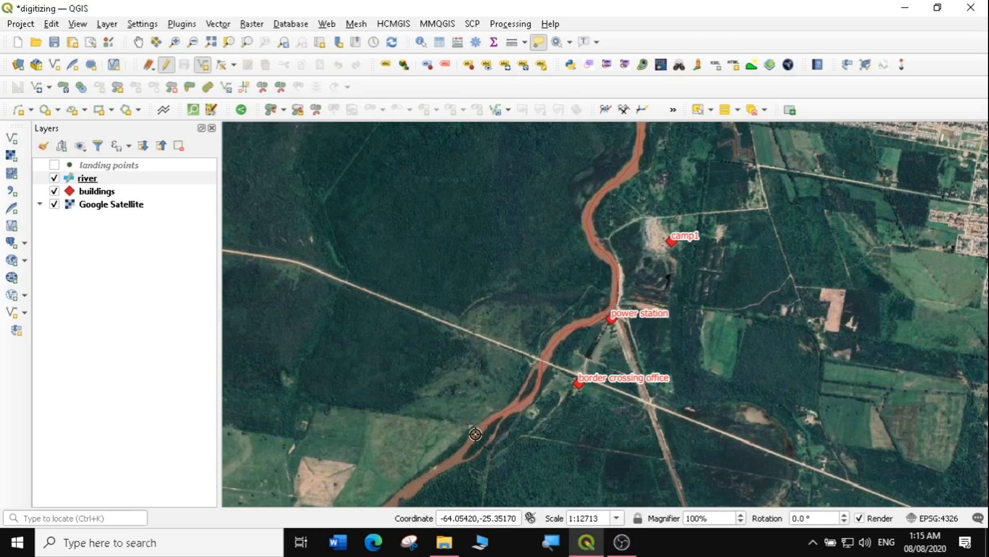
left_click(455, 462)
left_click(429, 474)
right_click(401, 494)
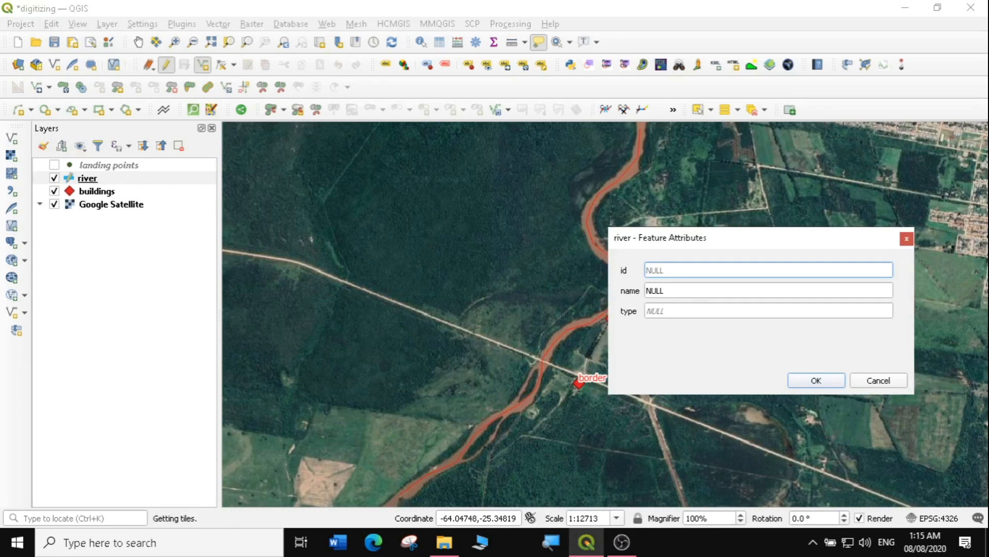
Set the river feature's name to 'Example river' and type to 'permanent river'
key("Tab")
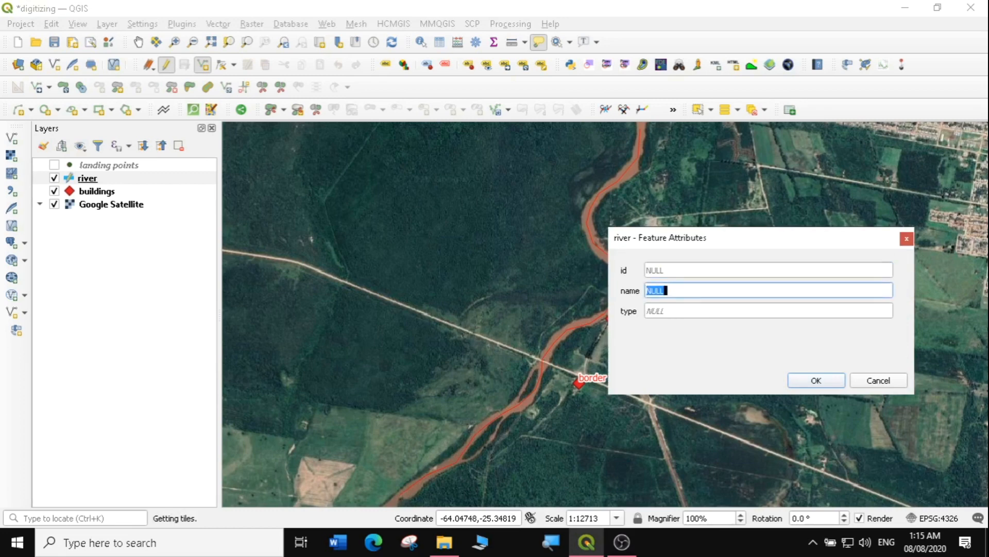
type("Example river")
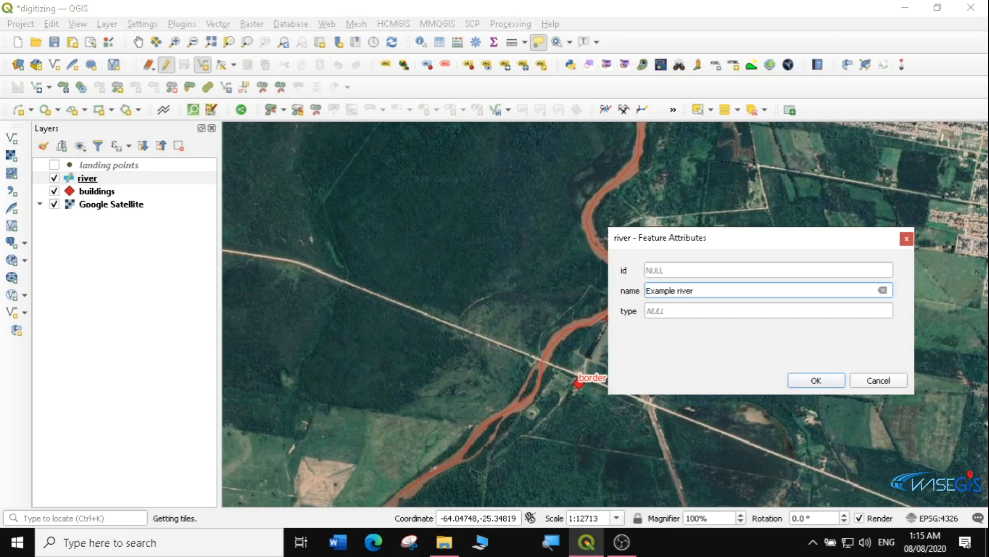
key("Tab")
type("p")
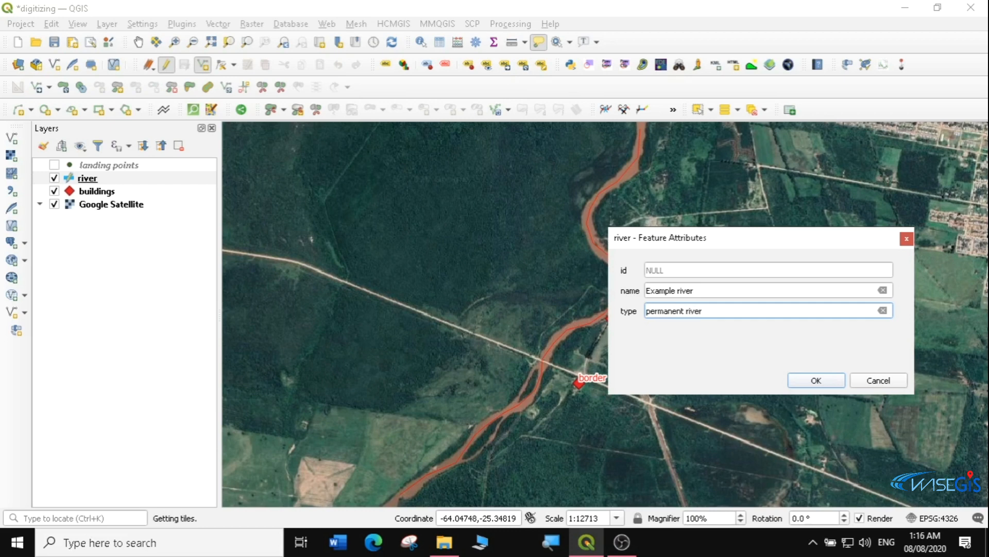
left_click(813, 381)
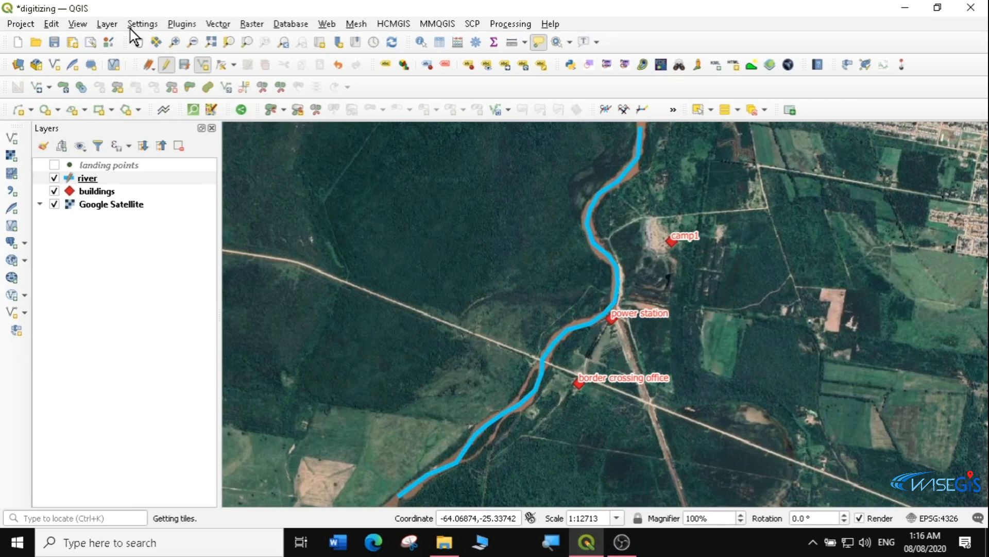
Save the river edits, stop editing, and switch Google Satellite off and back on
left_click(187, 67)
left_click(165, 64)
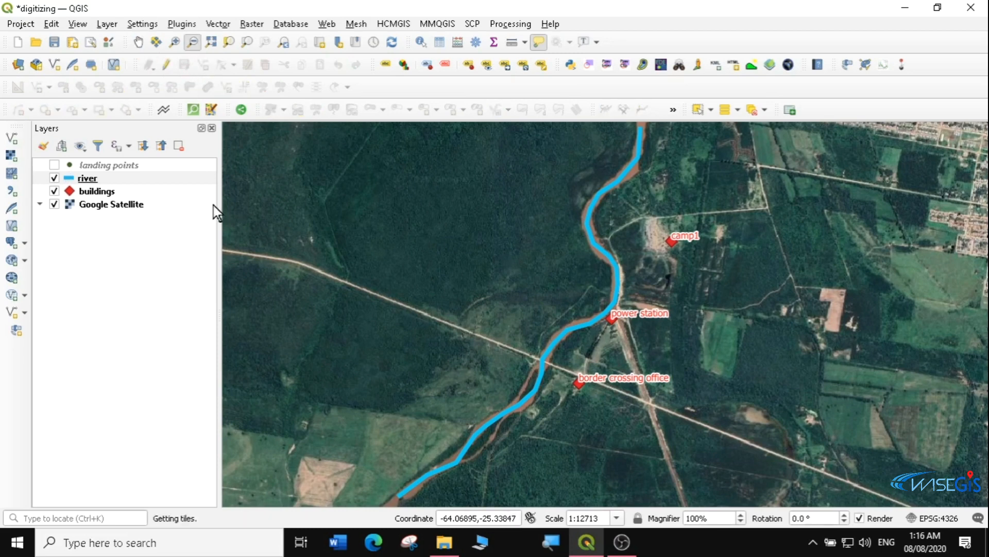
left_click(54, 204)
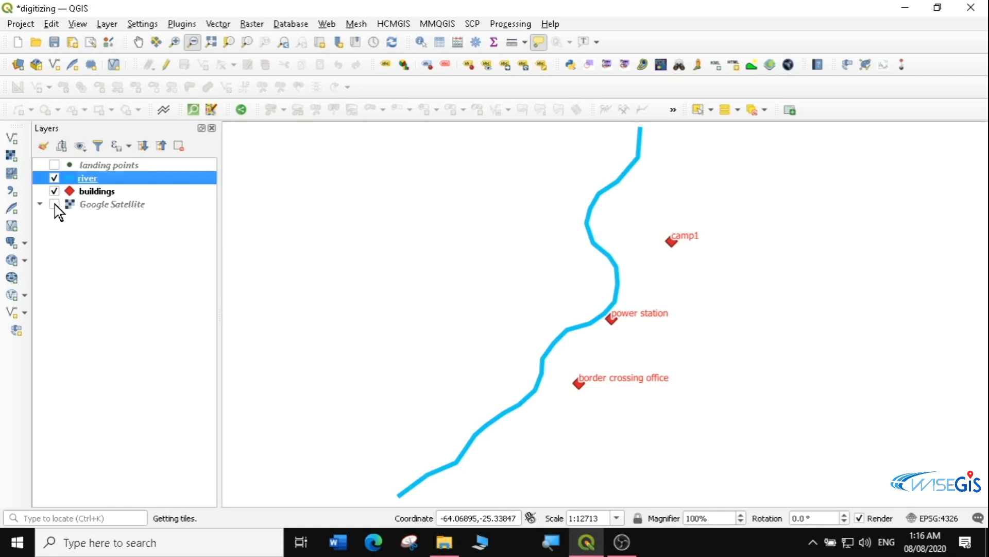
left_click(54, 204)
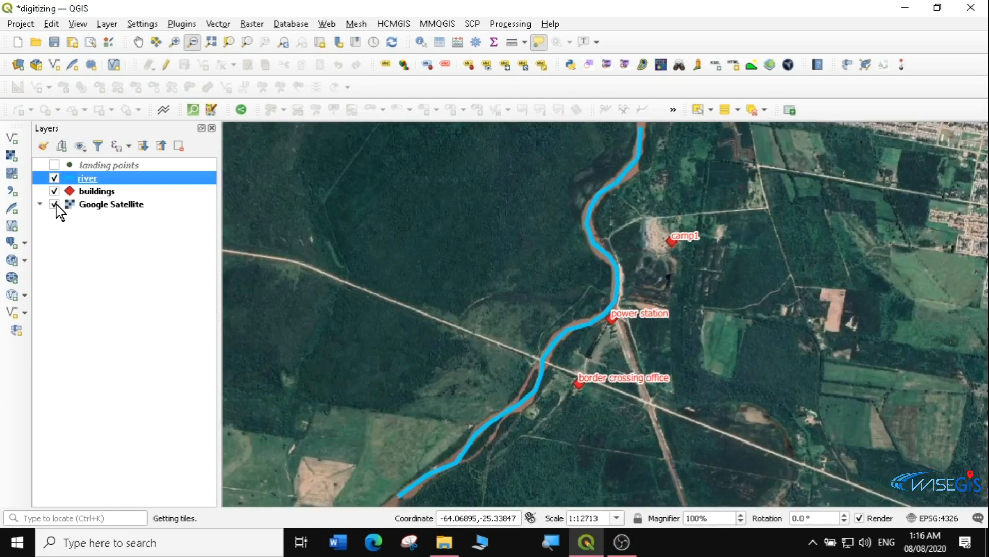
Turn on single labels for the river layer with a text buffer
double_click(95, 177)
left_click(180, 141)
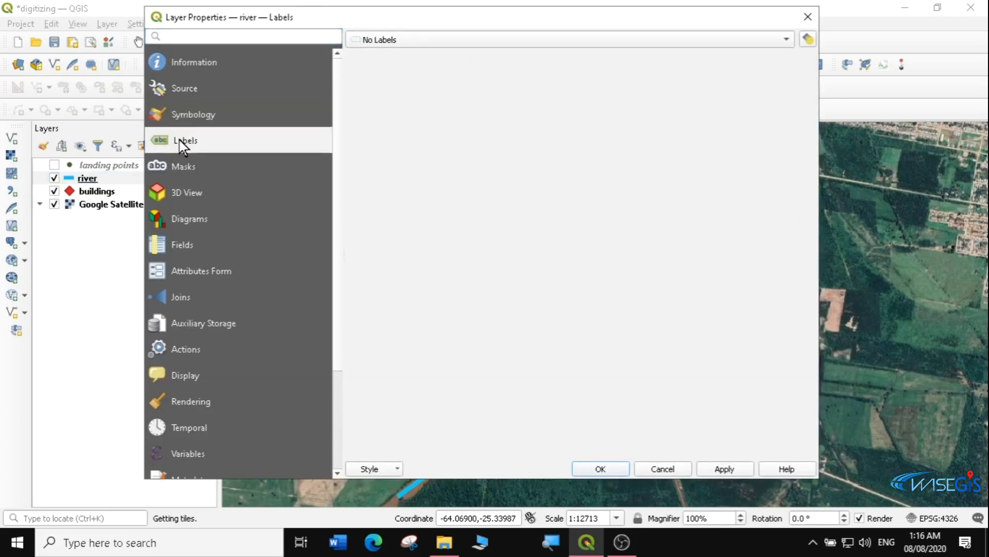
left_click(421, 40)
left_click(409, 53)
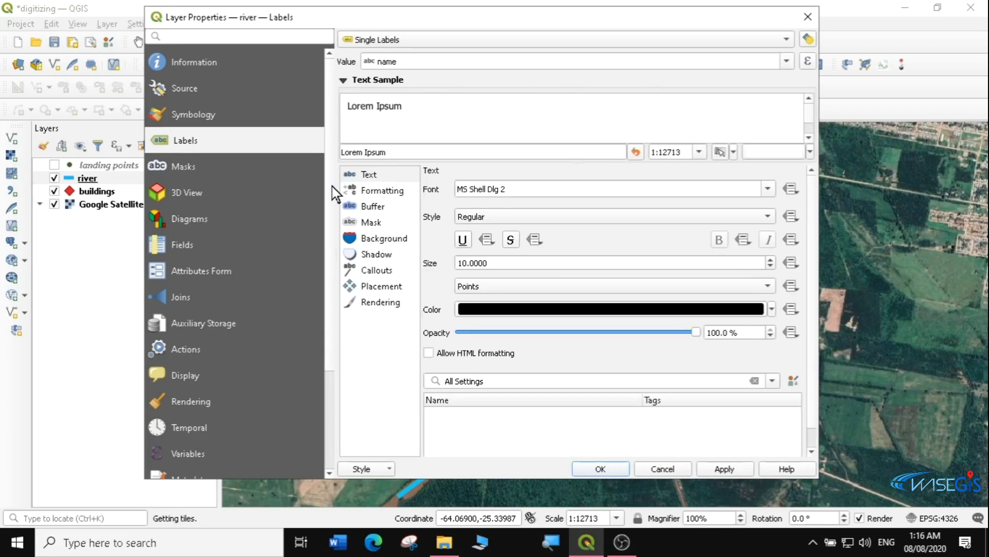
left_click(369, 207)
left_click(442, 189)
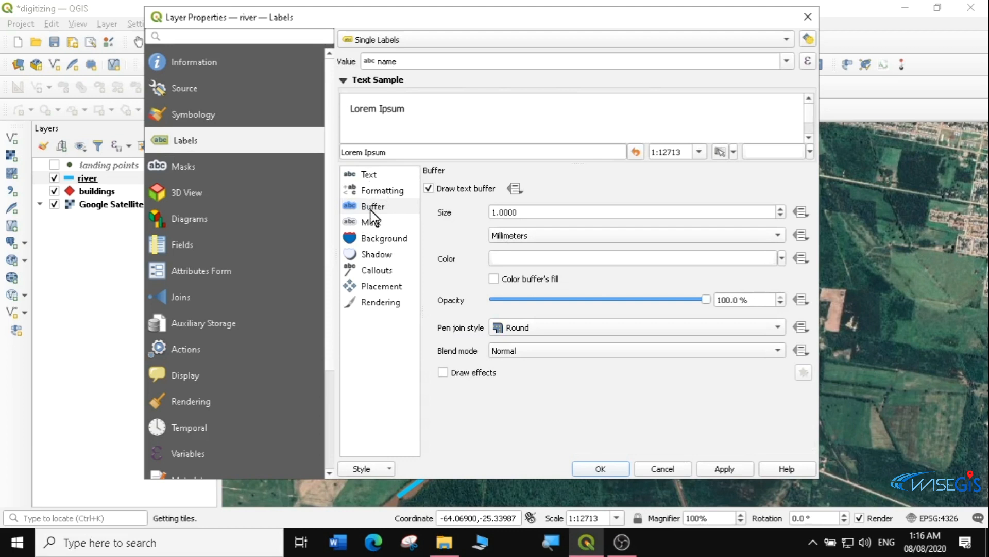
Set the river label text colour to cyan
left_click(368, 174)
left_click(771, 309)
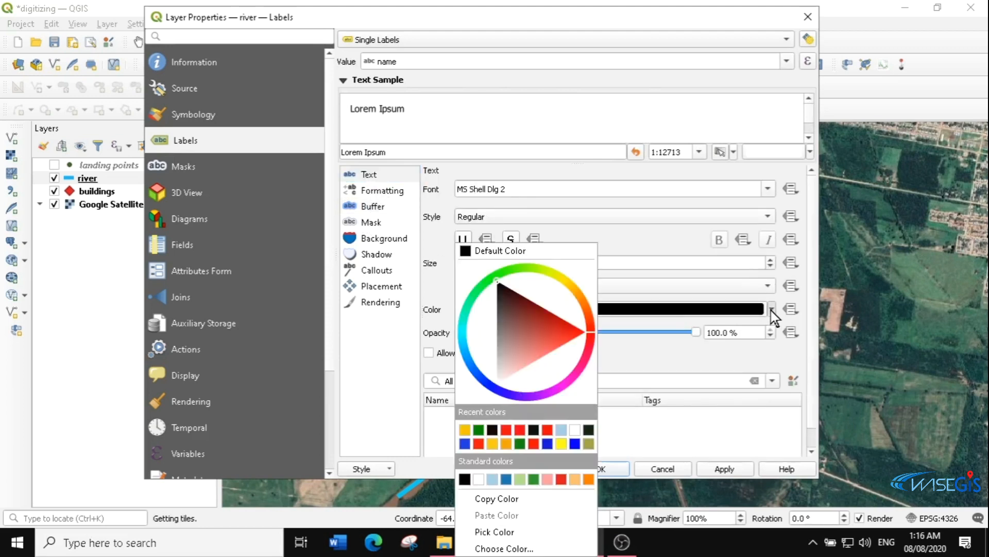
left_click_drag(466, 363, 462, 341)
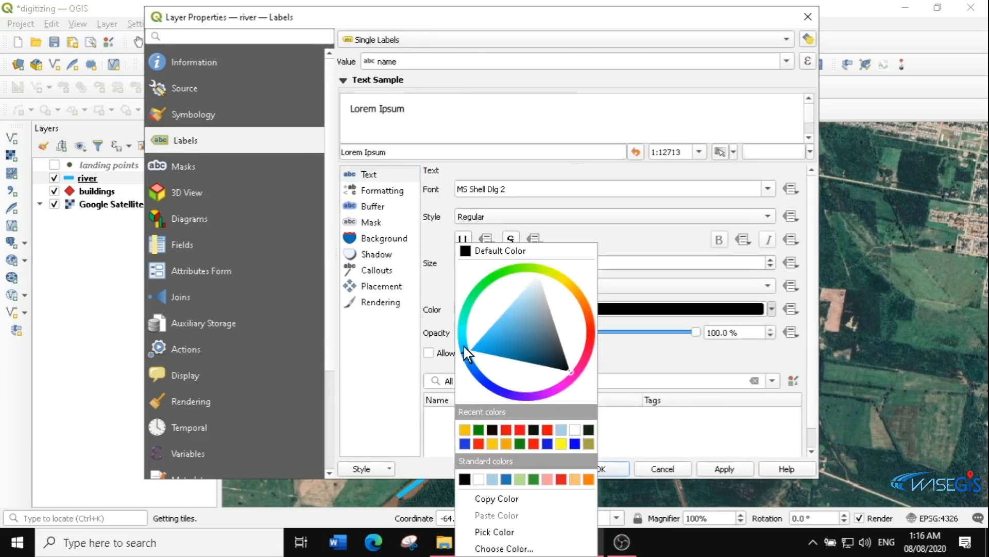
left_click(473, 337)
left_click(638, 353)
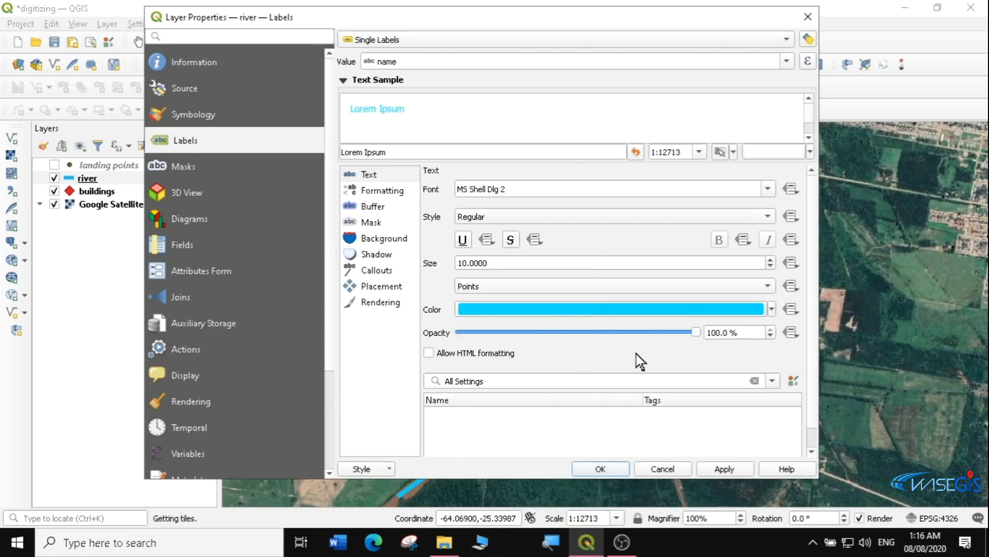
Place the river labels curved on the line and apply the settings
left_click(372, 206)
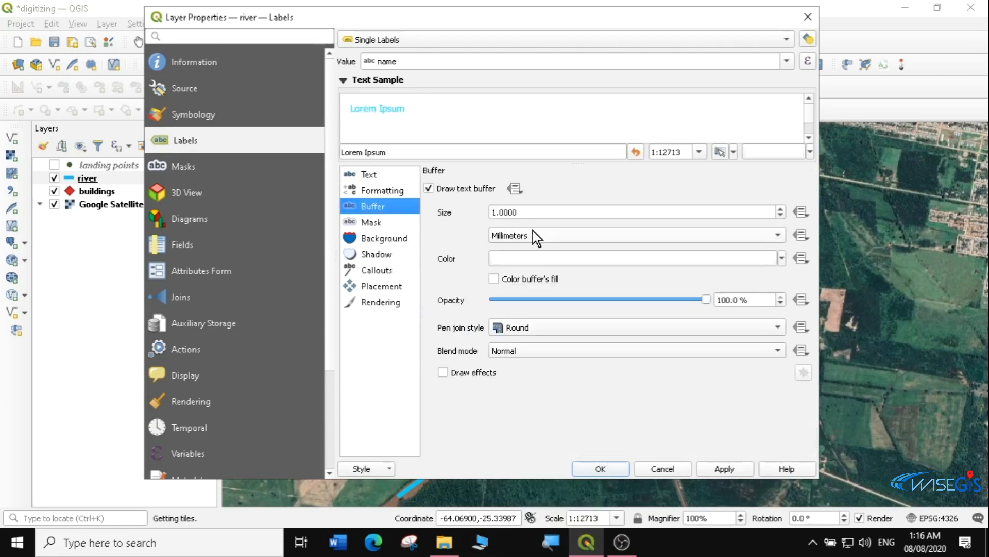
left_click(379, 286)
left_click(475, 221)
left_click(550, 278)
left_click(492, 278)
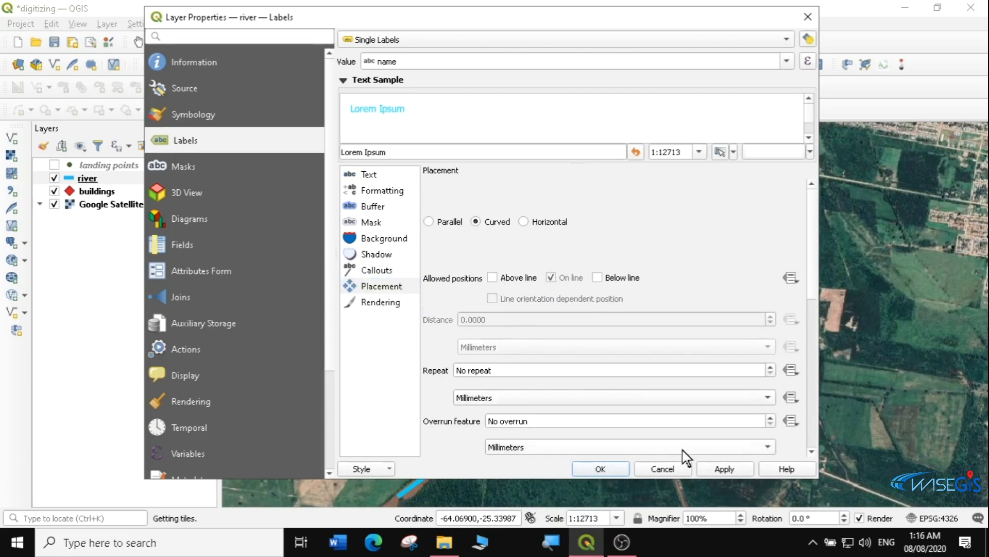
left_click(601, 468)
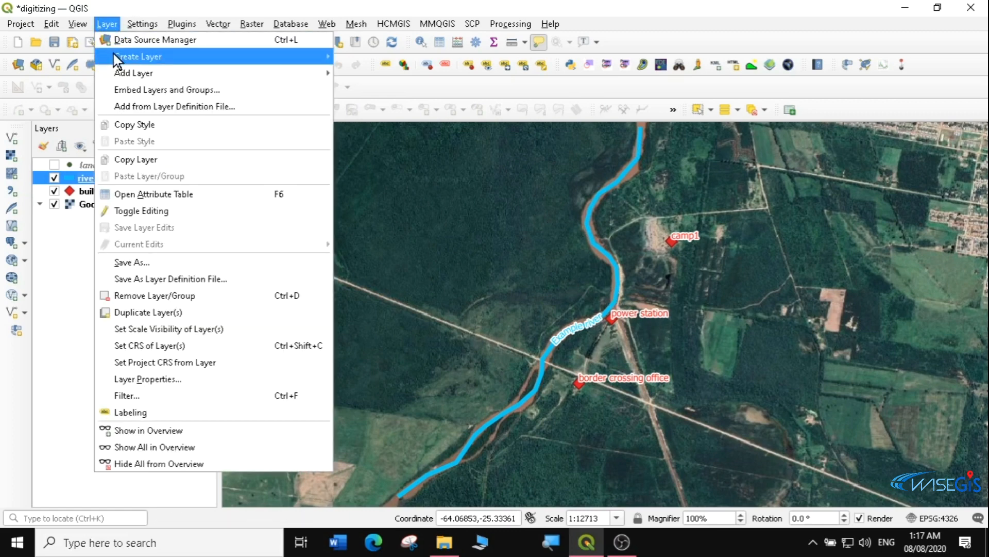
Start a new shapefile layer to be saved as road.shp
mouse_move(125, 57)
left_click(394, 73)
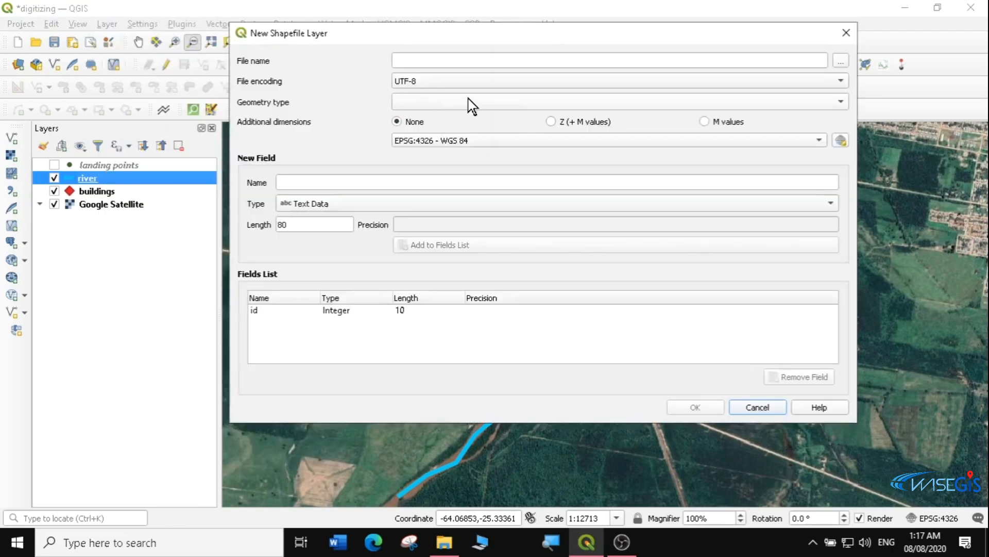
left_click(840, 62)
type("road")
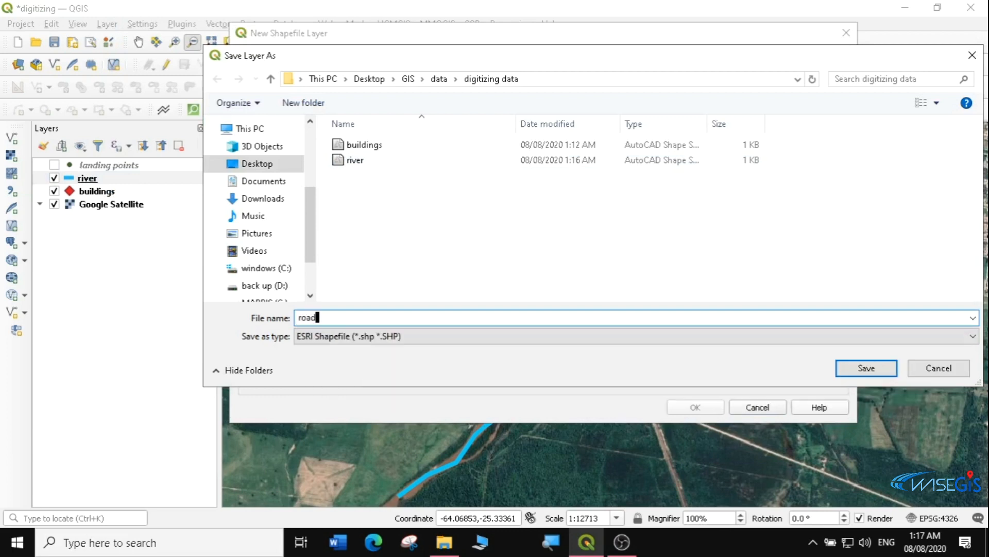
left_click(859, 369)
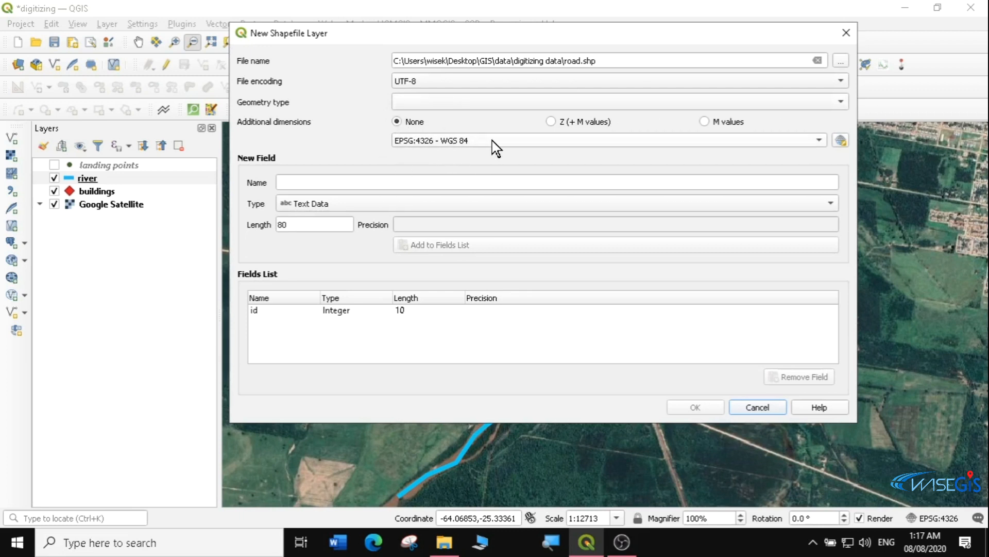
Add name and type fields, set Line geometry, and create the road layer
left_click(280, 182)
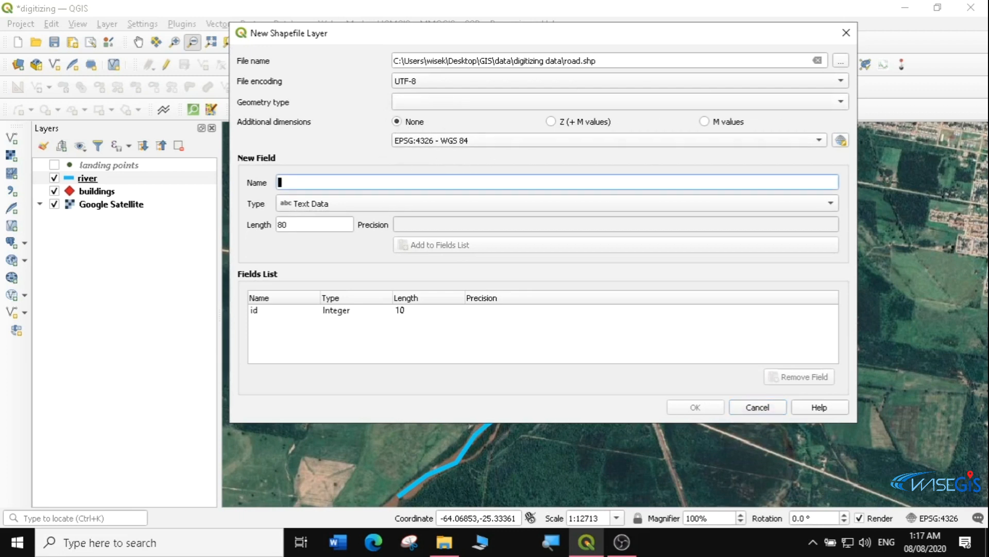
type("nam")
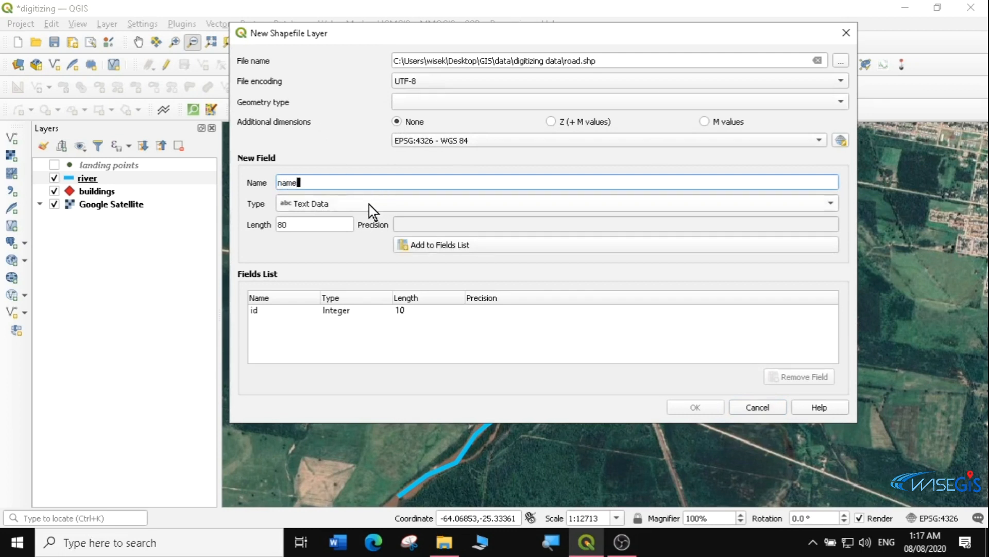
type("e")
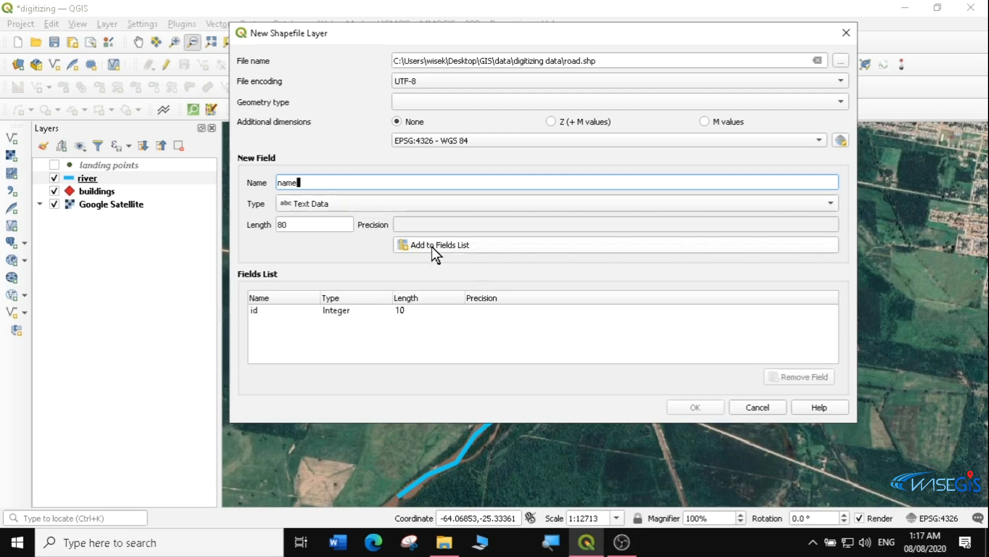
left_click(434, 247)
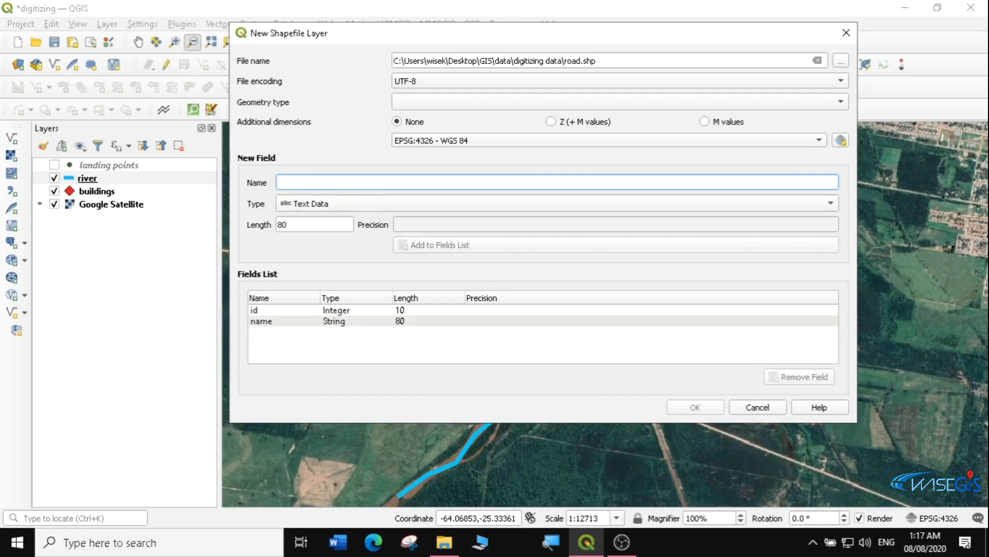
type("type")
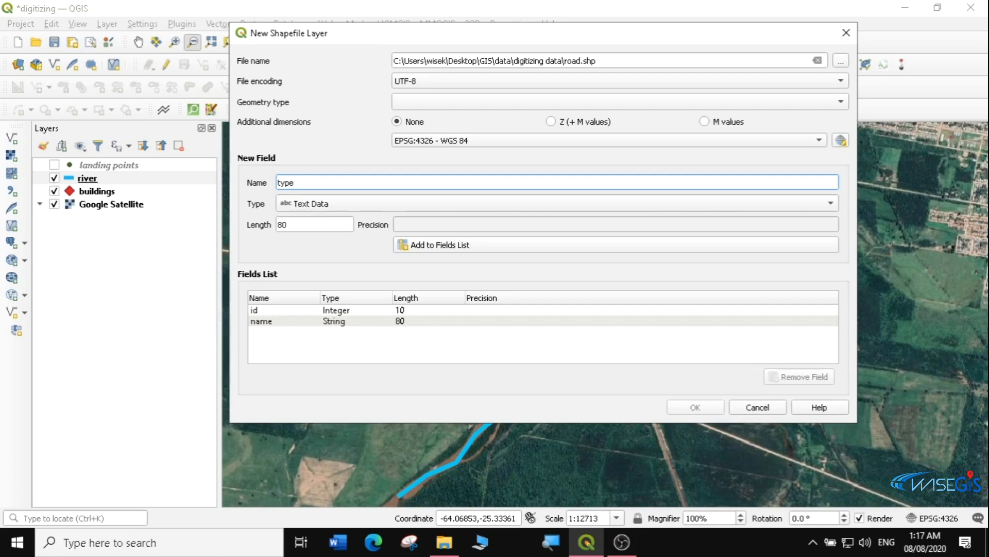
left_click(435, 246)
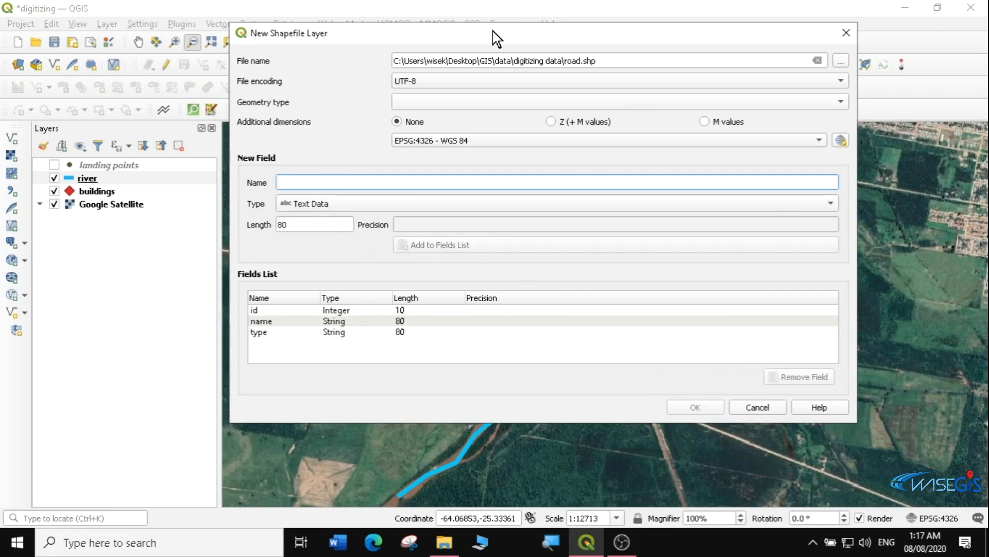
left_click_drag(493, 30, 535, 26)
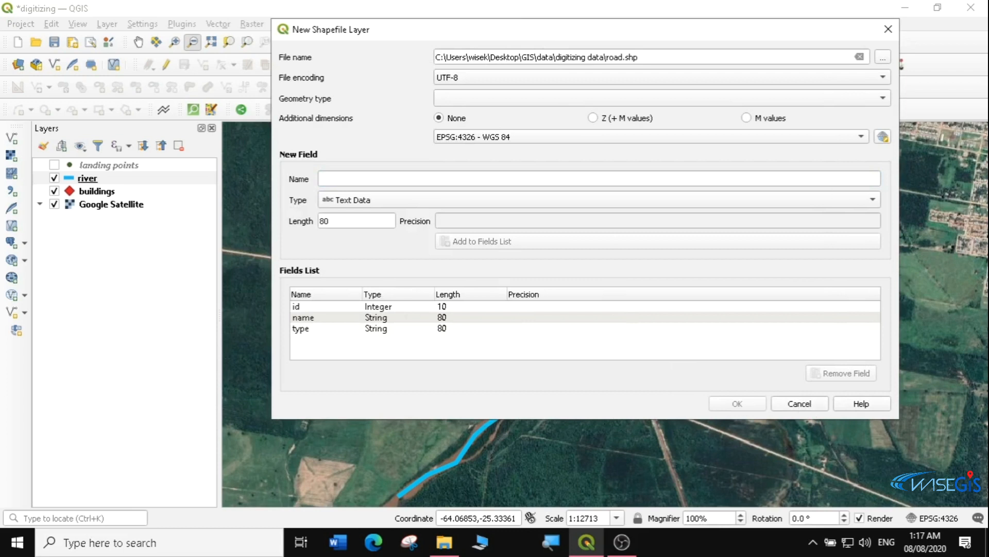
left_click(536, 94)
left_click(479, 142)
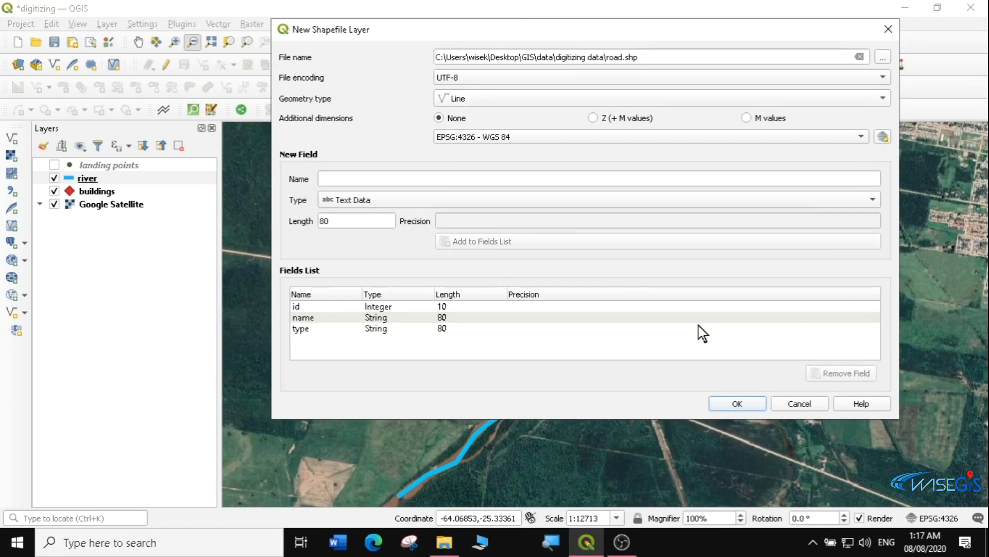
left_click(738, 403)
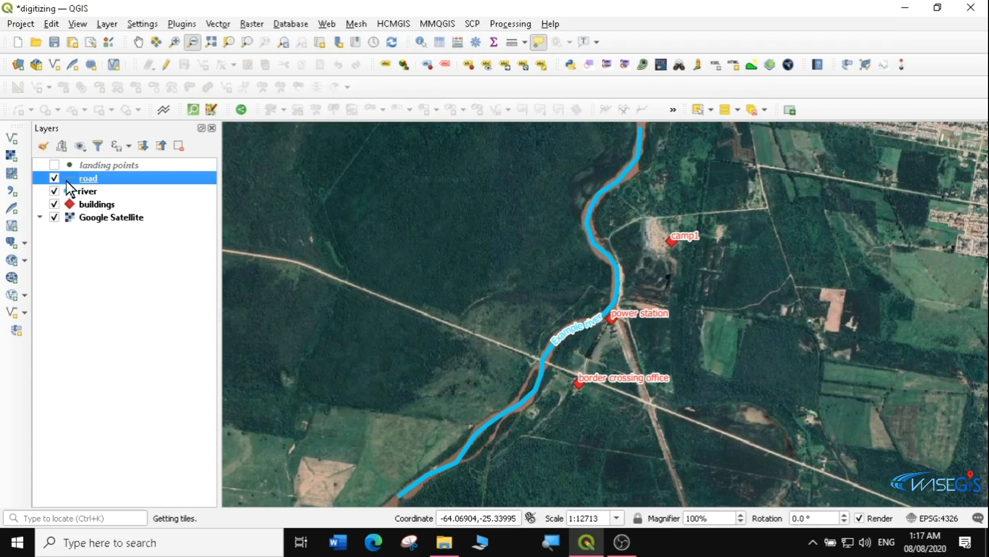
Apply the 'topo main road' line symbol to the road layer
double_click(98, 179)
left_click(191, 113)
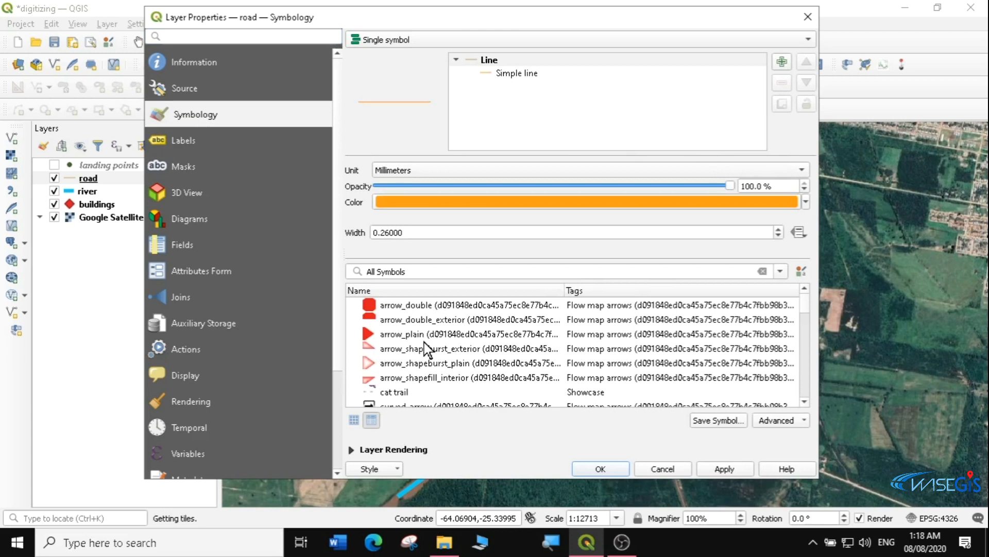
left_click_drag(807, 308, 823, 380)
left_click(422, 380)
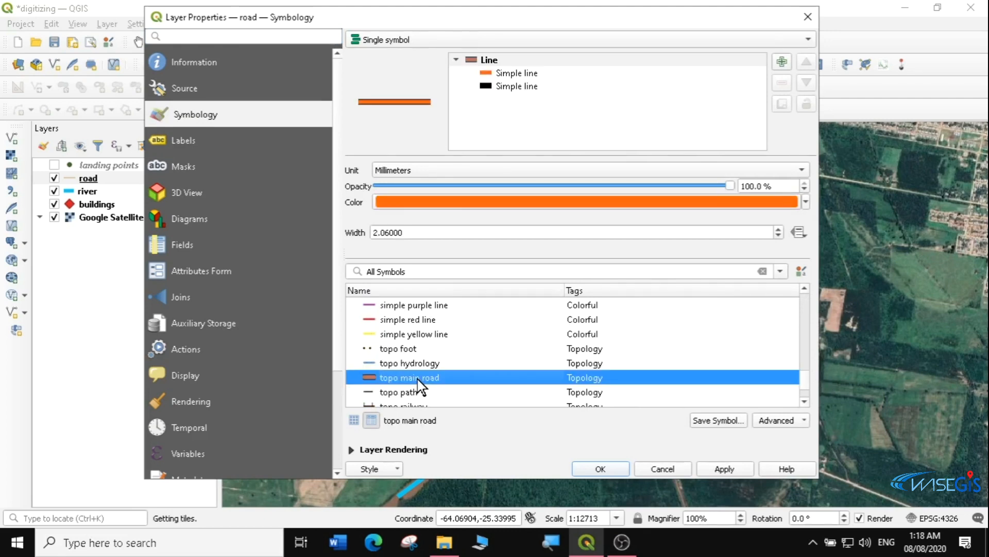
left_click(731, 470)
left_click(610, 468)
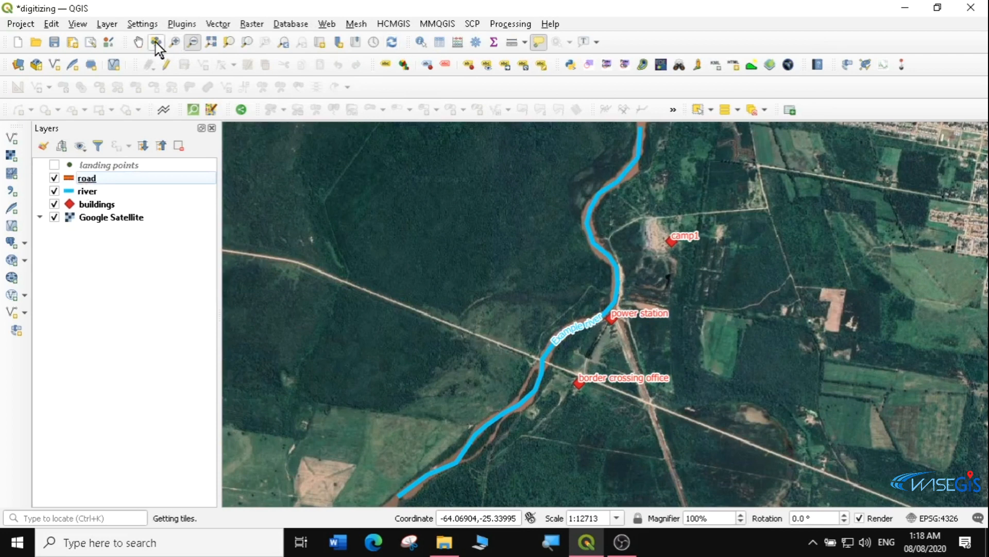
Start editing the road layer and zoom in on the highway near the river
left_click(91, 178)
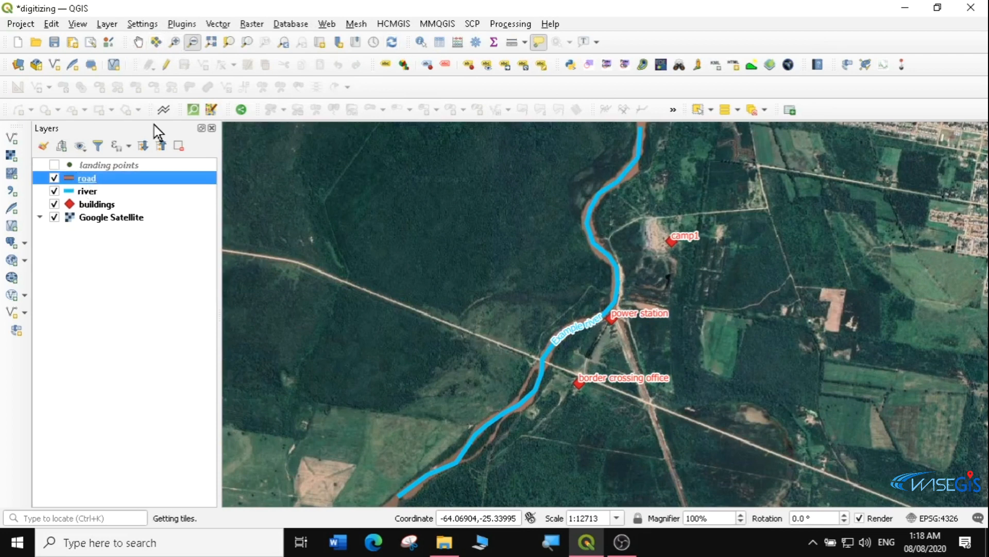
left_click(167, 66)
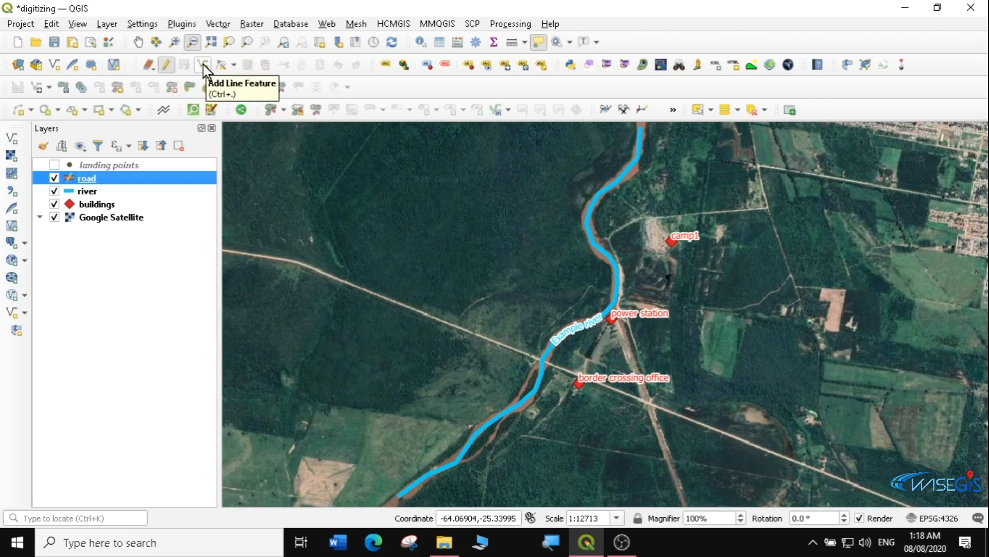
left_click(204, 66)
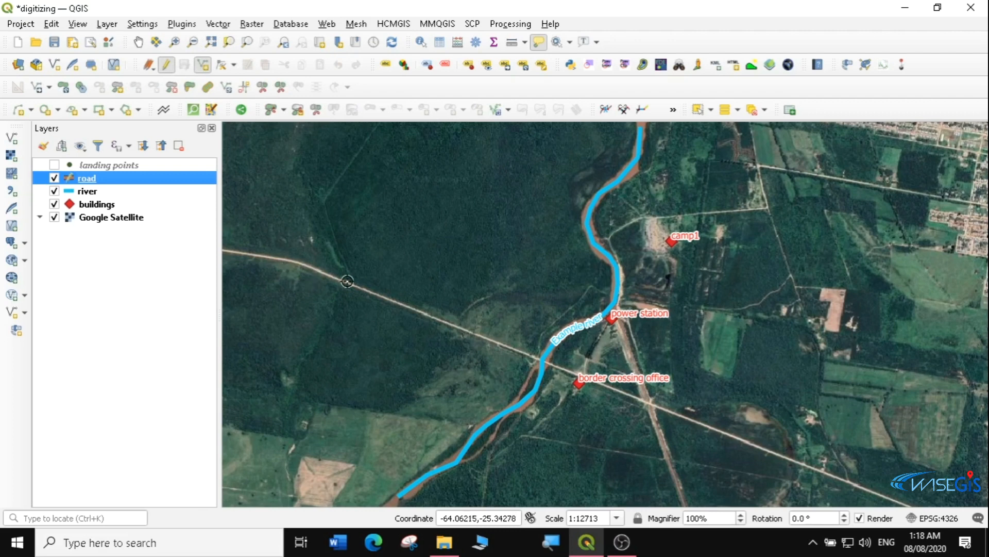
left_click(175, 41)
left_click_drag(309, 227, 811, 506)
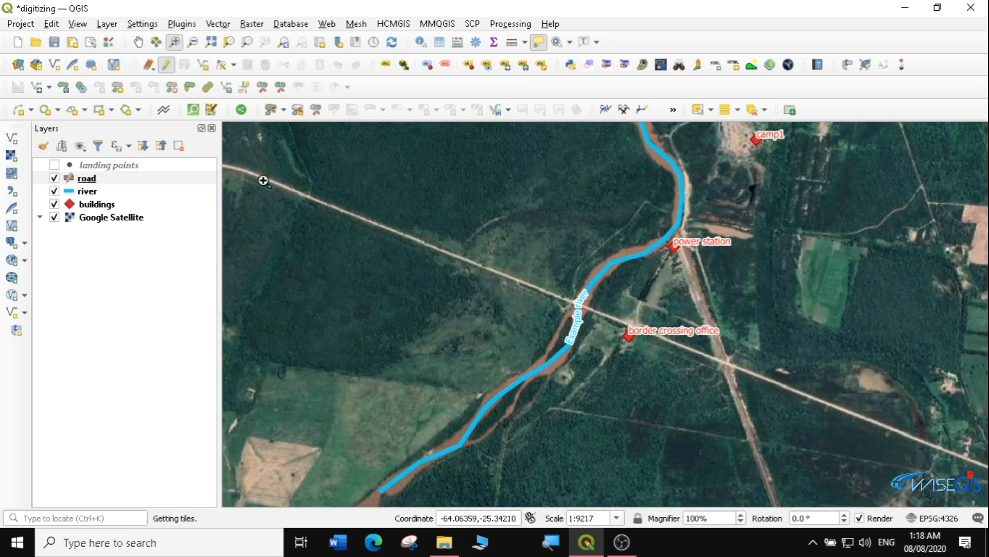
left_click(202, 64)
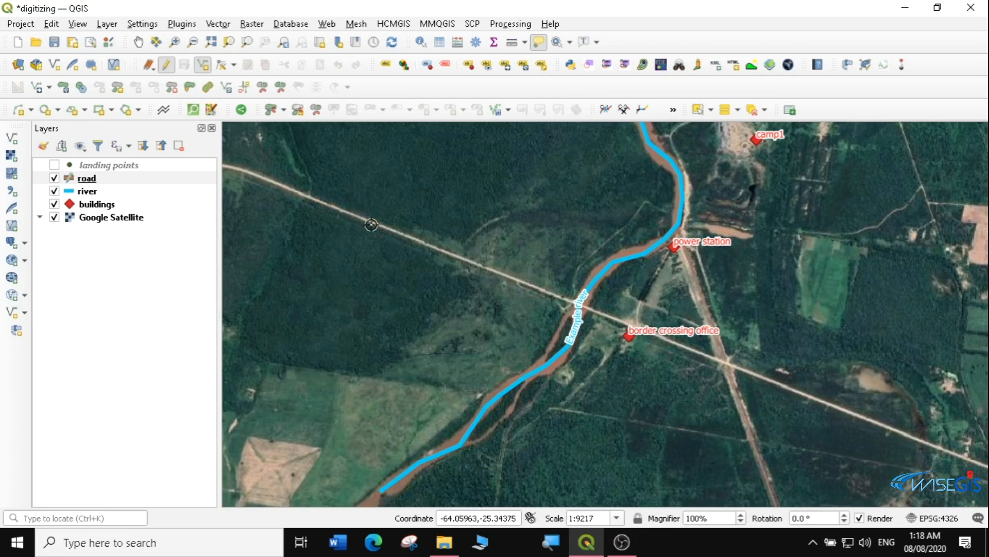
Trace the highway as a three-vertex line from the river crossing eastward
left_click(566, 300)
left_click(771, 380)
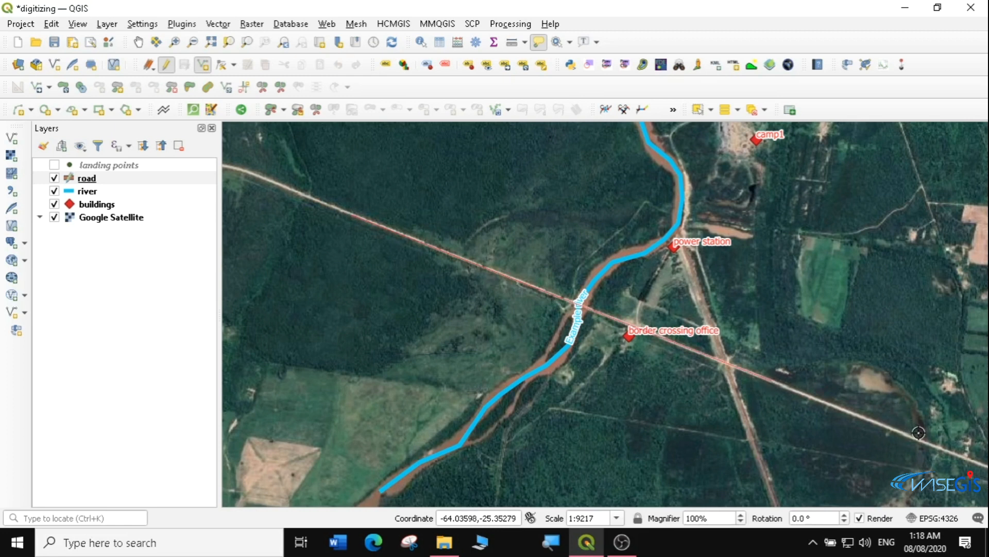
left_click(957, 454)
right_click(959, 455)
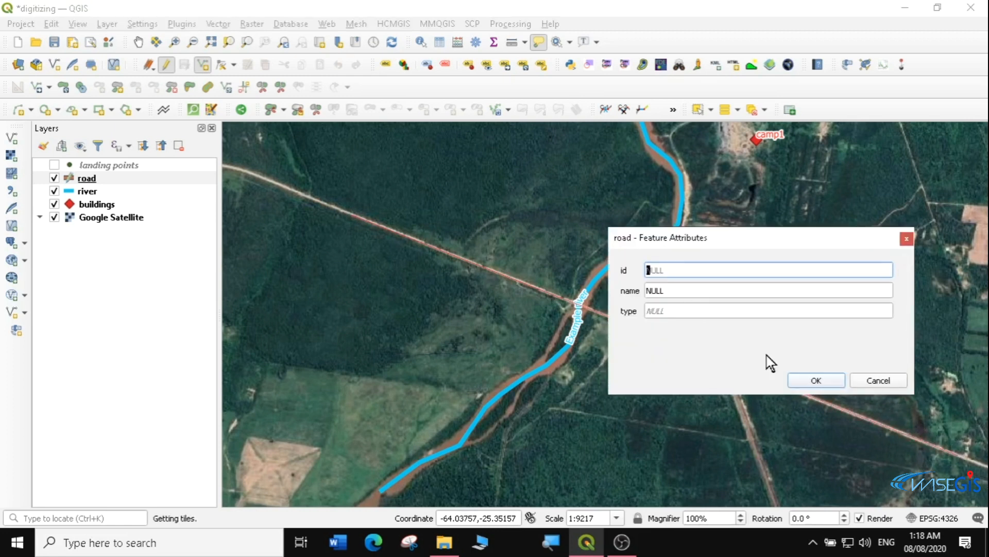
Name the road 'Example Highway', fill its type, then save edits and stop editing
key("Tab")
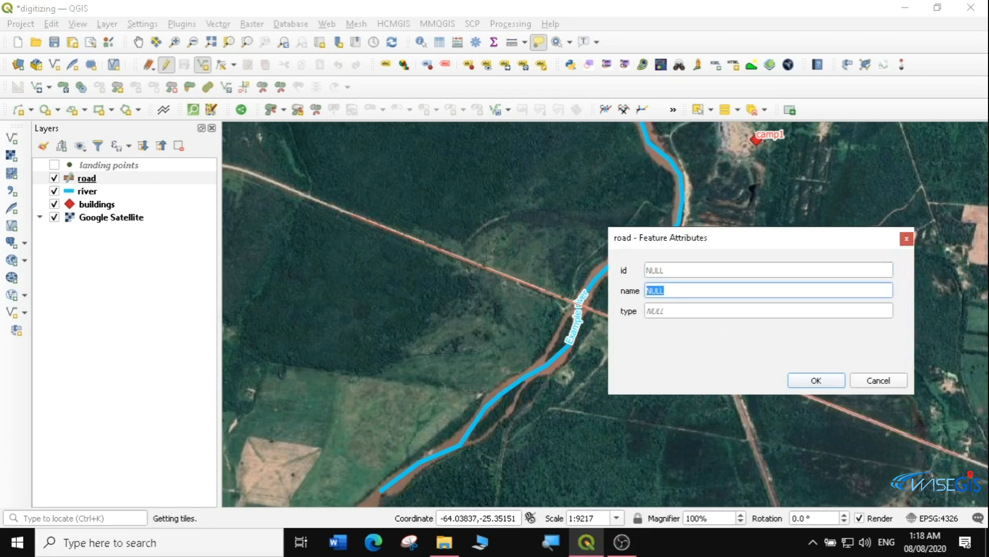
type("e Highway")
key("Tab")
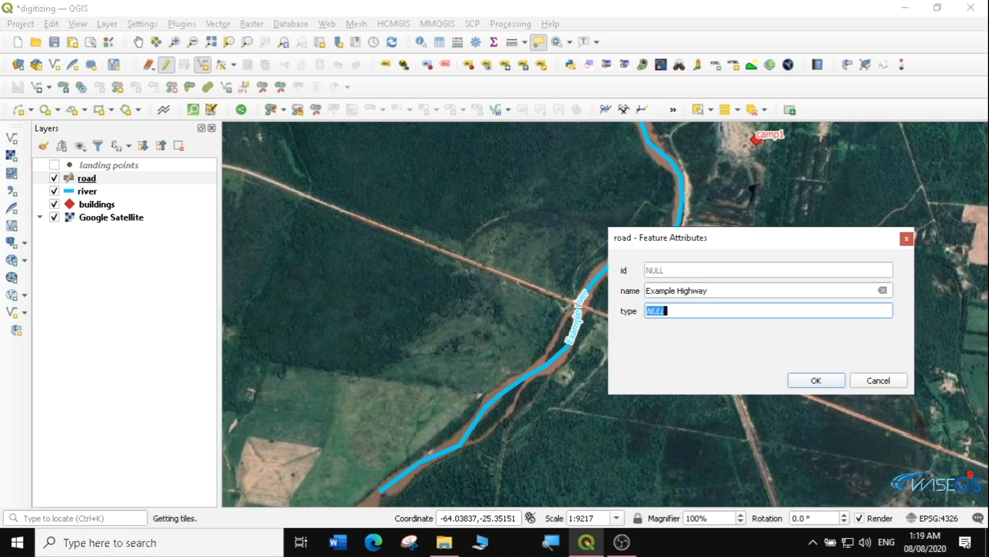
type("Tarmac Road")
left_click(812, 381)
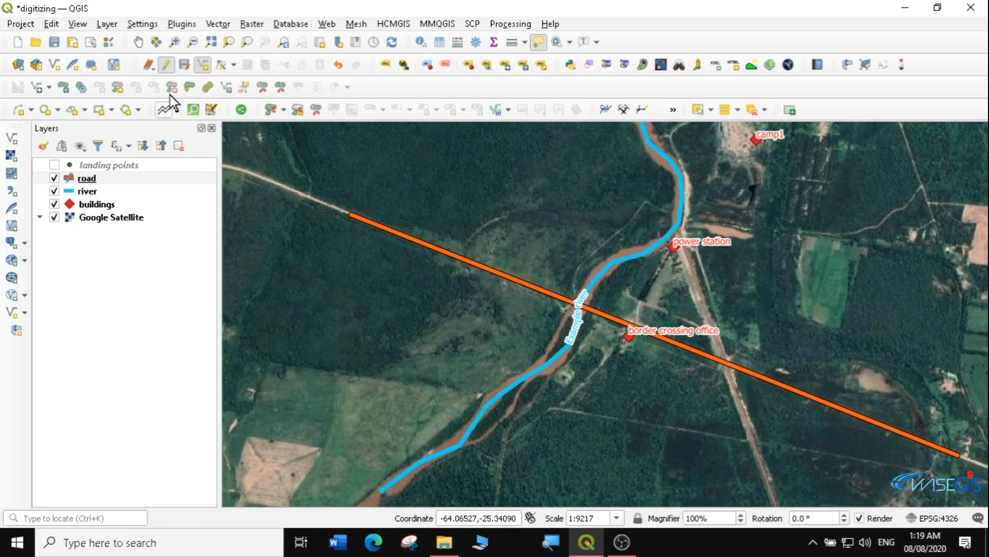
left_click(188, 67)
left_click(166, 65)
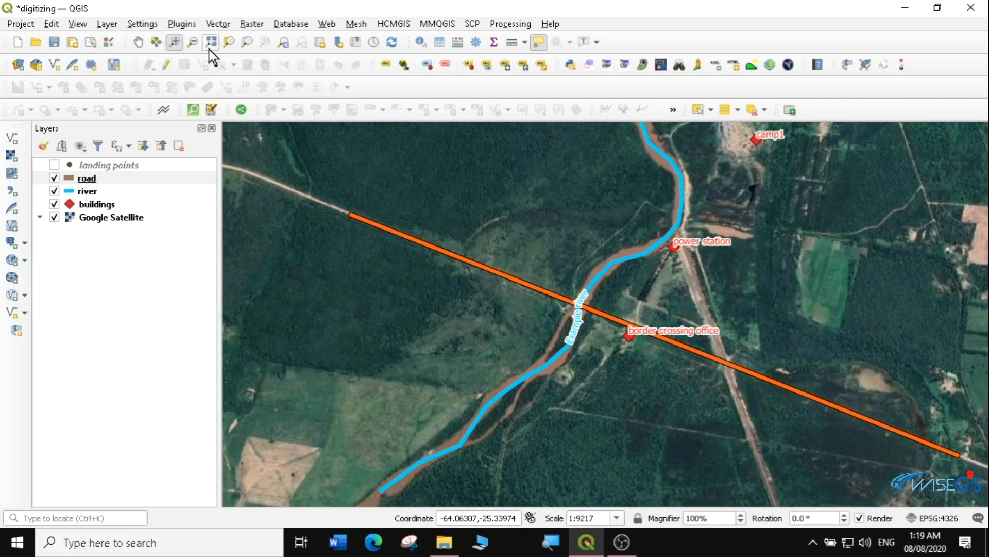
Start a new shapefile layer saved as 'irrigation canals'
left_click(181, 23)
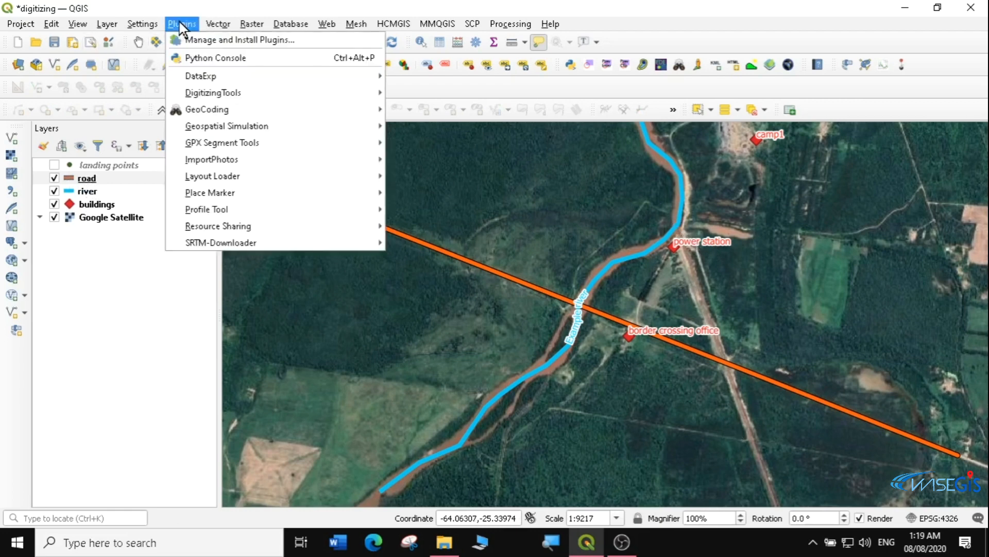
mouse_move(108, 24)
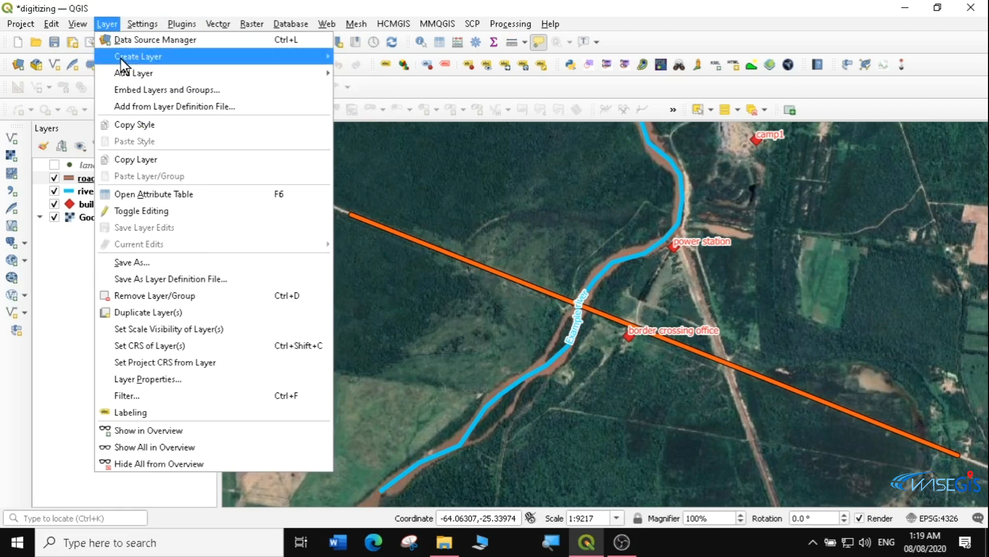
mouse_move(135, 77)
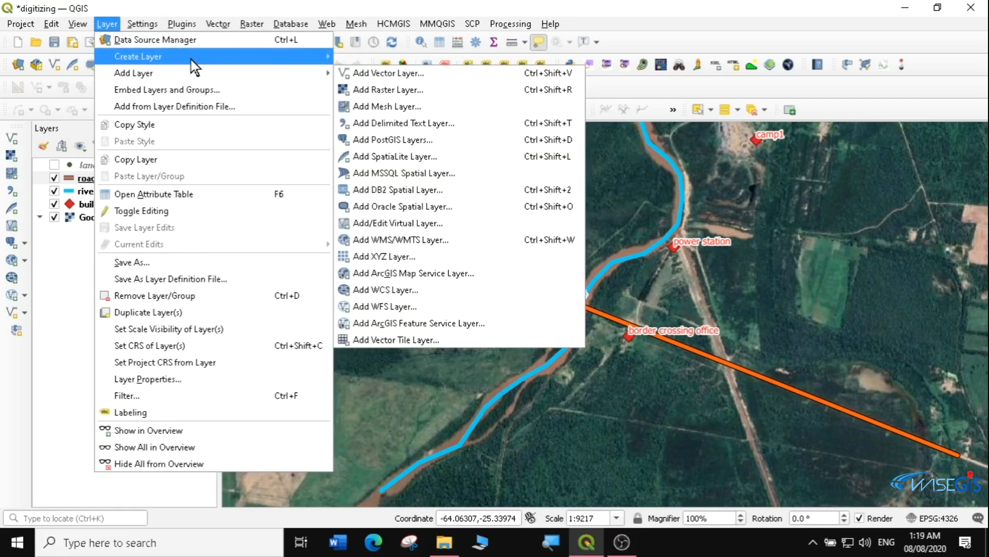
mouse_move(193, 57)
left_click(386, 73)
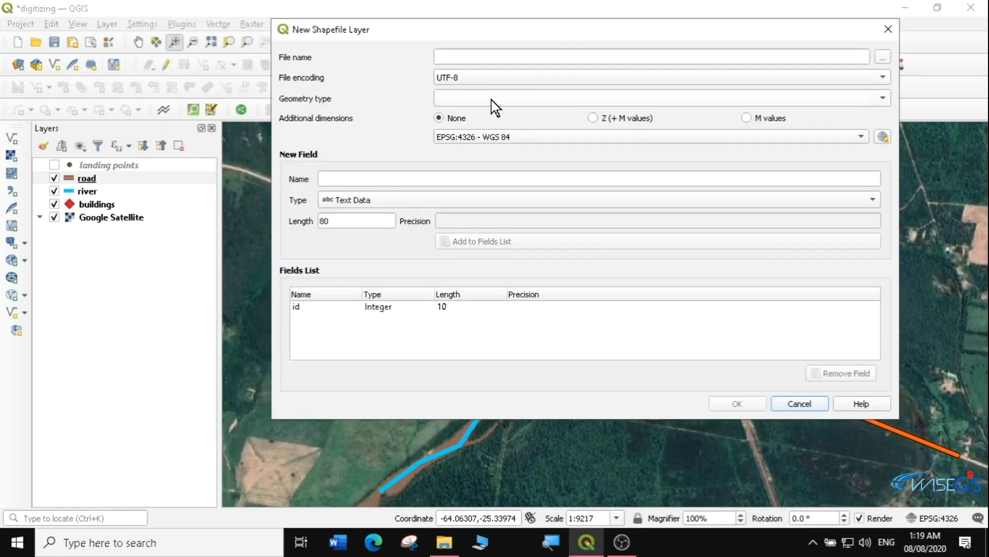
left_click(883, 57)
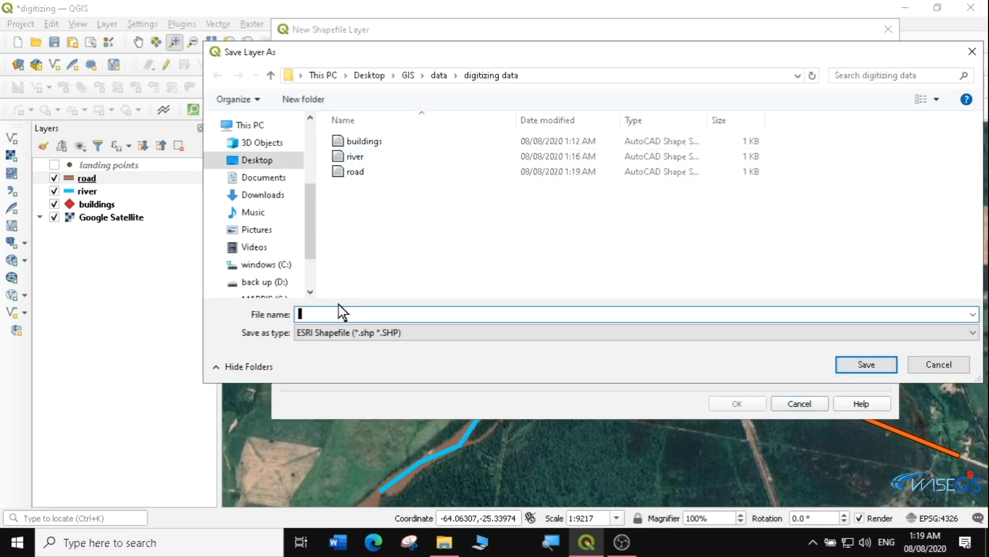
type("ca")
type("irrigatio")
type("n")
left_click(856, 367)
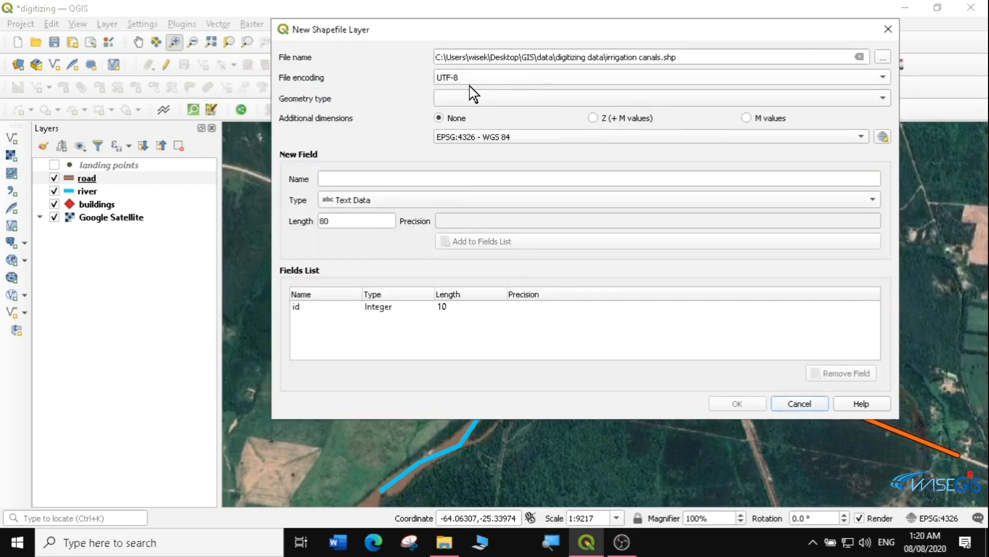
Add name and type fields with Line geometry, create the layer, and select it
left_click(393, 180)
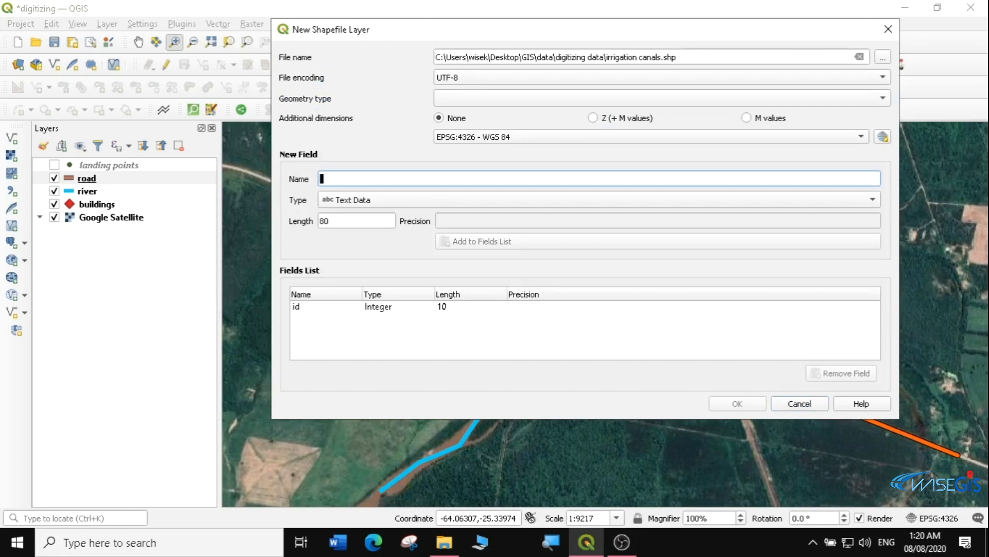
type("nam")
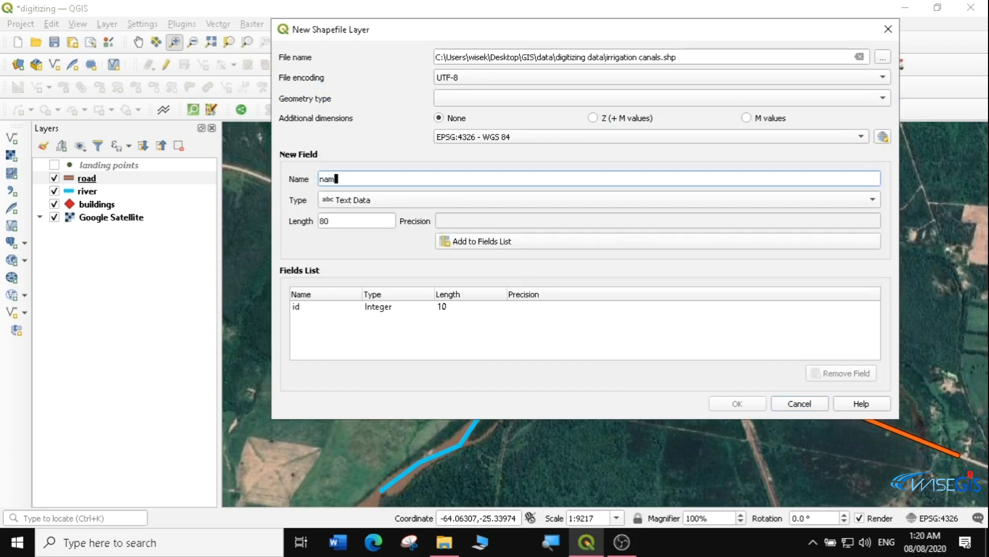
type("e")
left_click(488, 241)
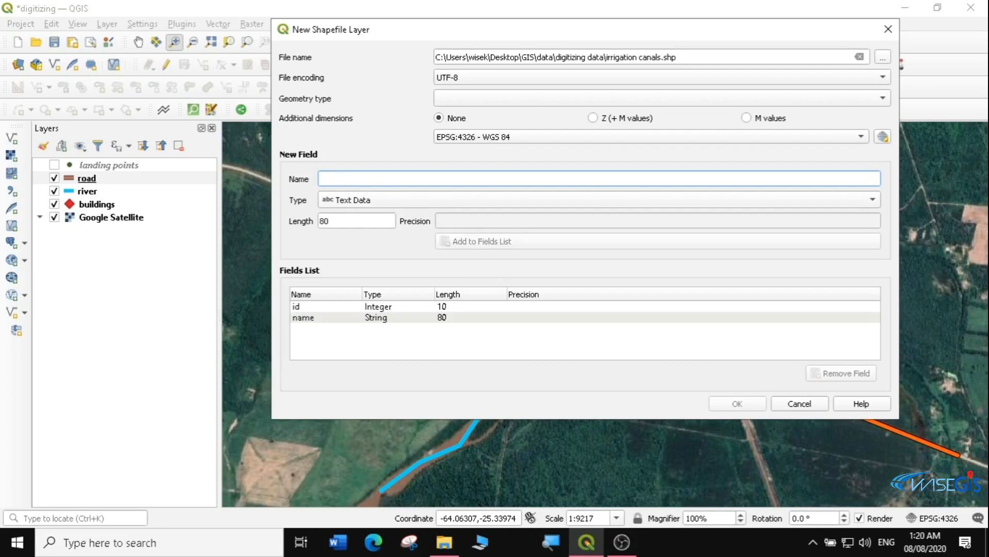
type("type")
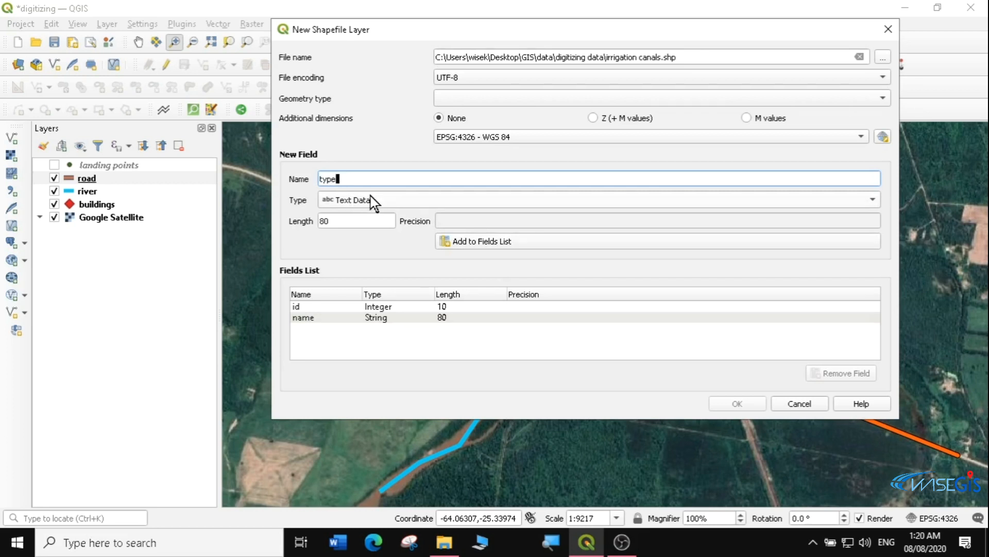
left_click(474, 242)
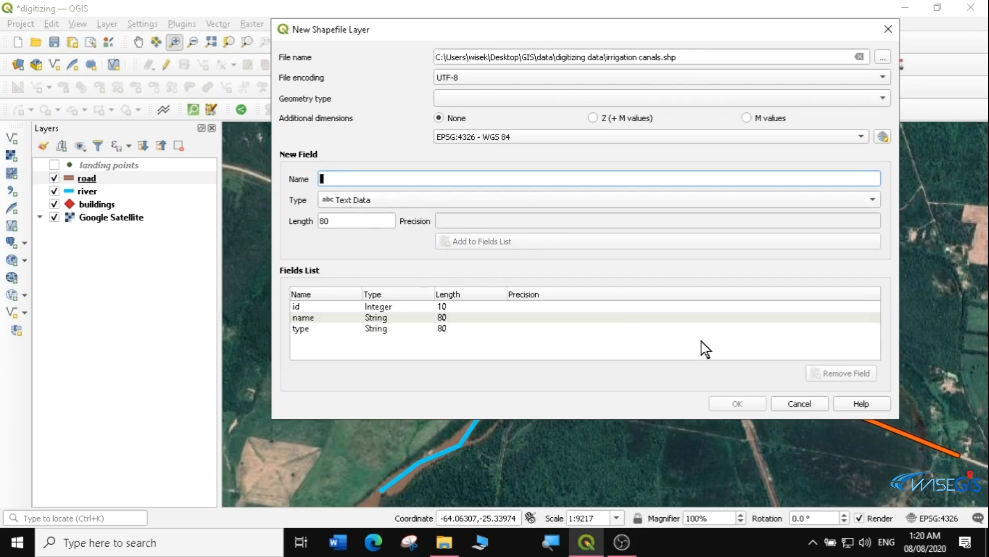
left_click(525, 99)
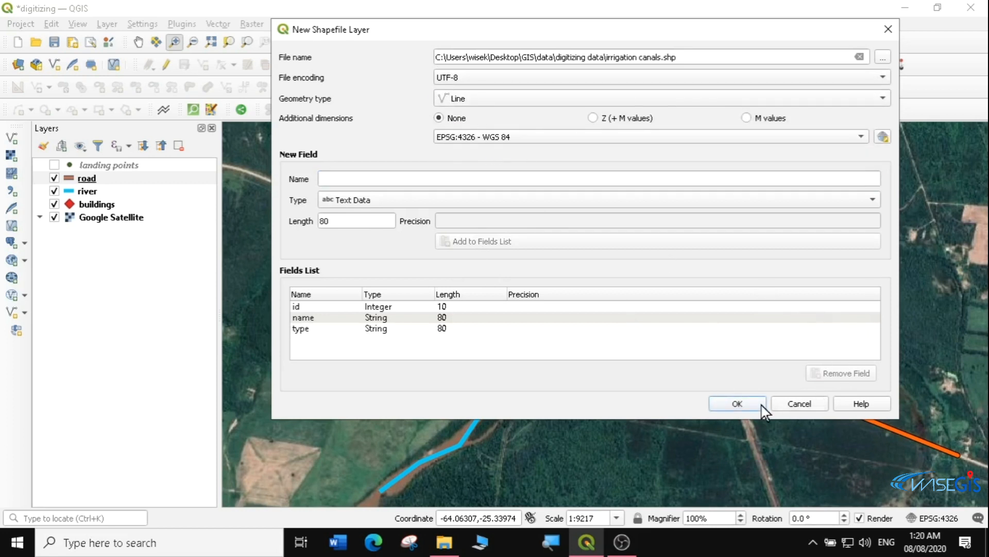
left_click(739, 404)
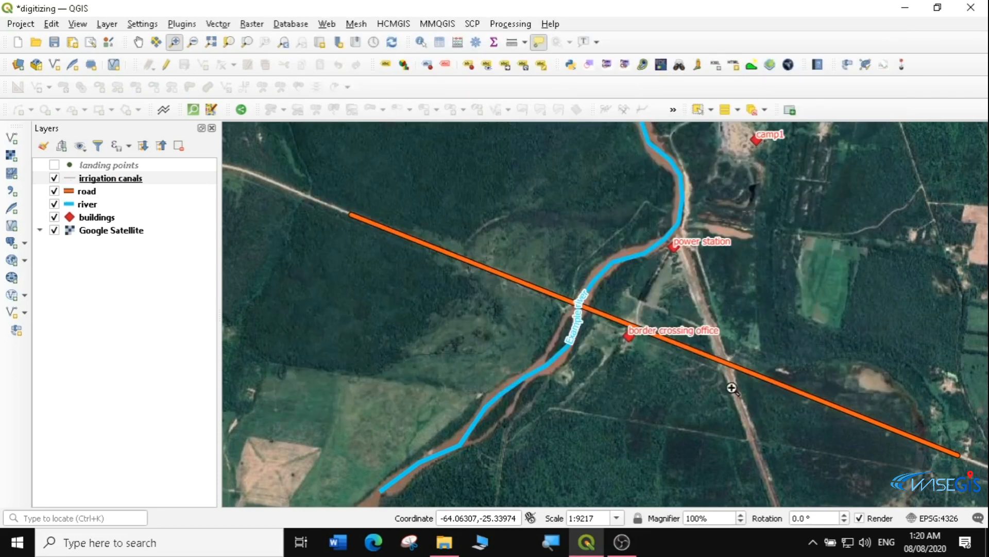
left_click_drag(607, 204, 886, 448)
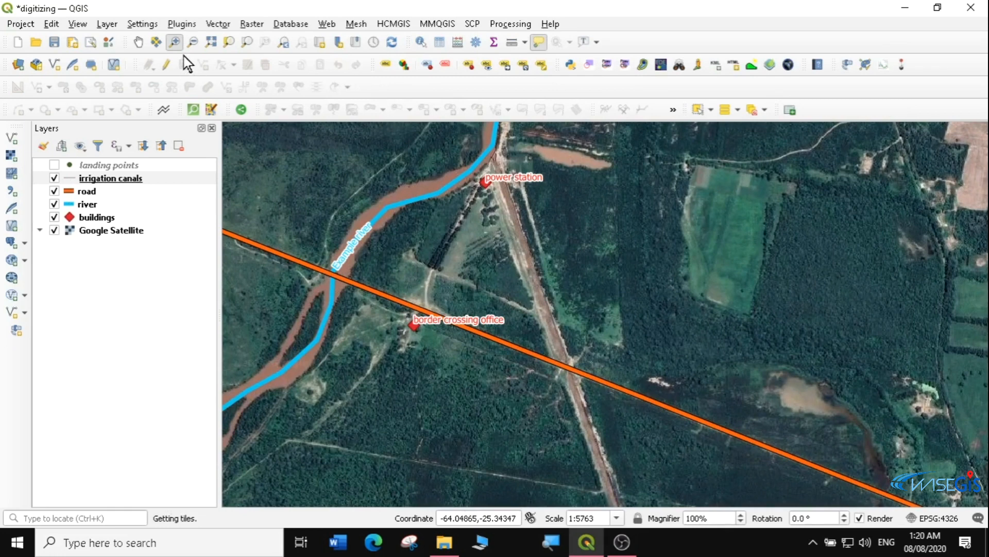
left_click(111, 179)
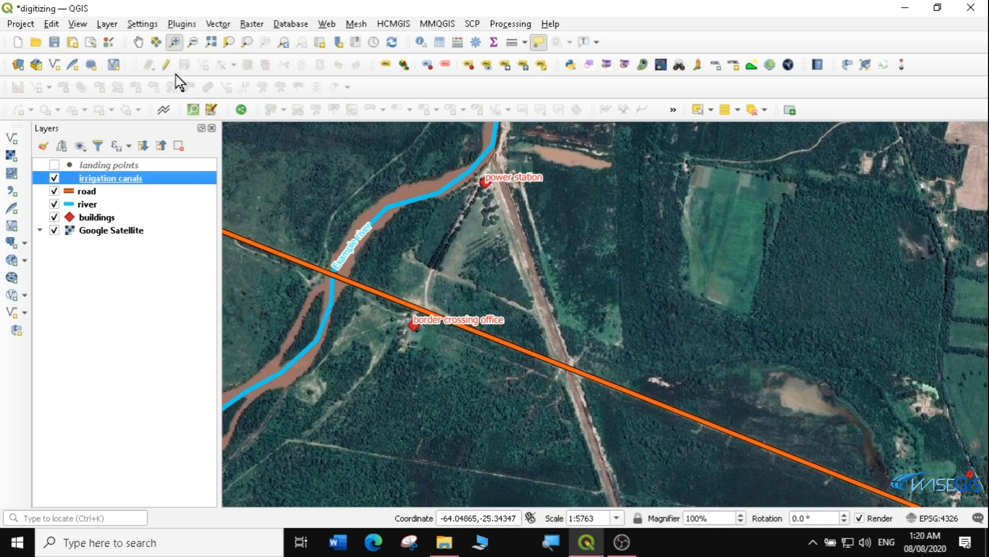
Trace a canal line from the river south along the track, panning with arrow keys
left_click(165, 67)
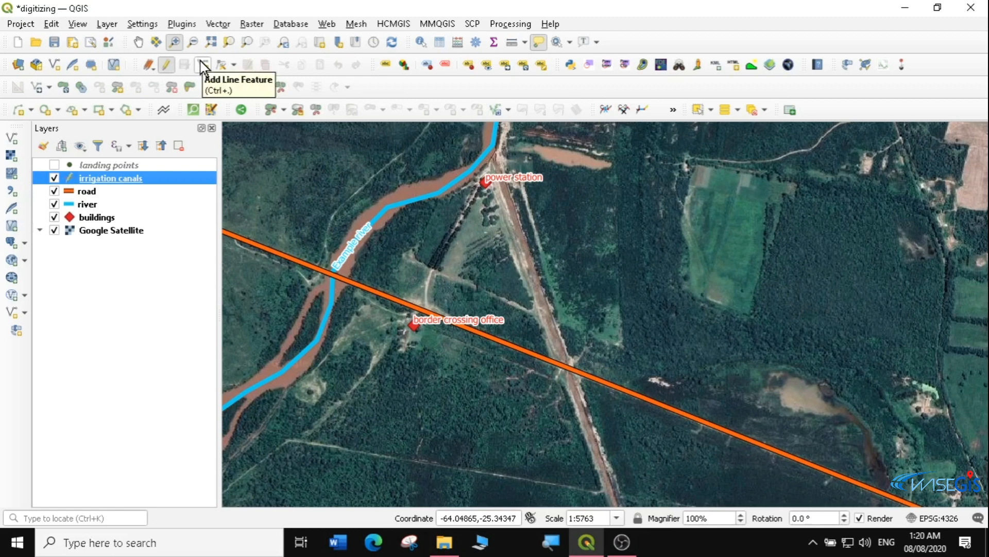
left_click(200, 63)
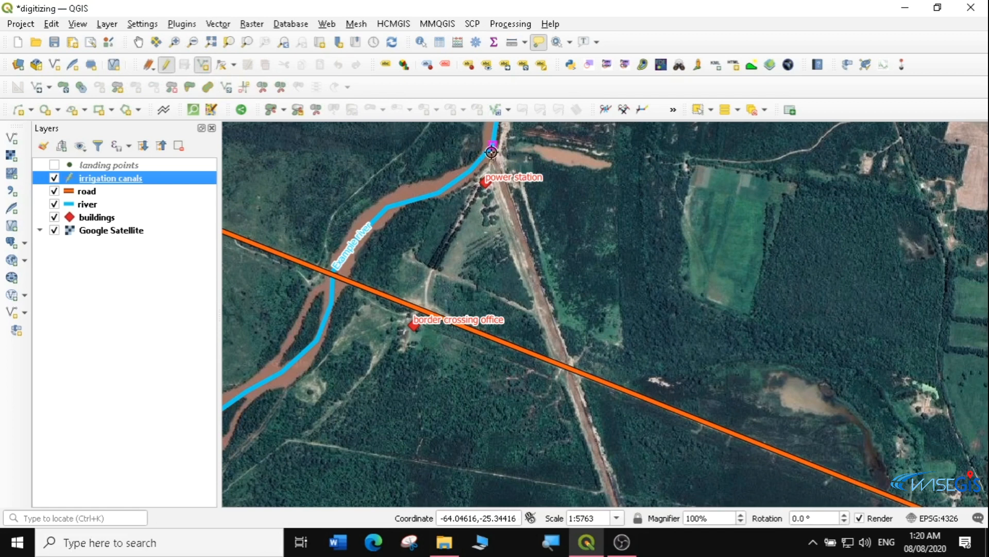
left_click(492, 152)
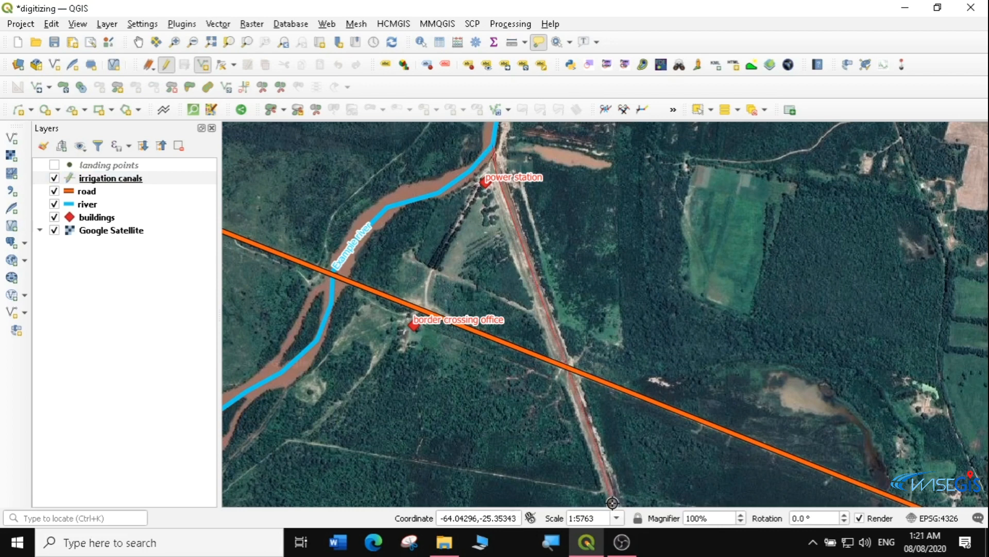
key("Down")
key("Down")
key("Down")
key("Right")
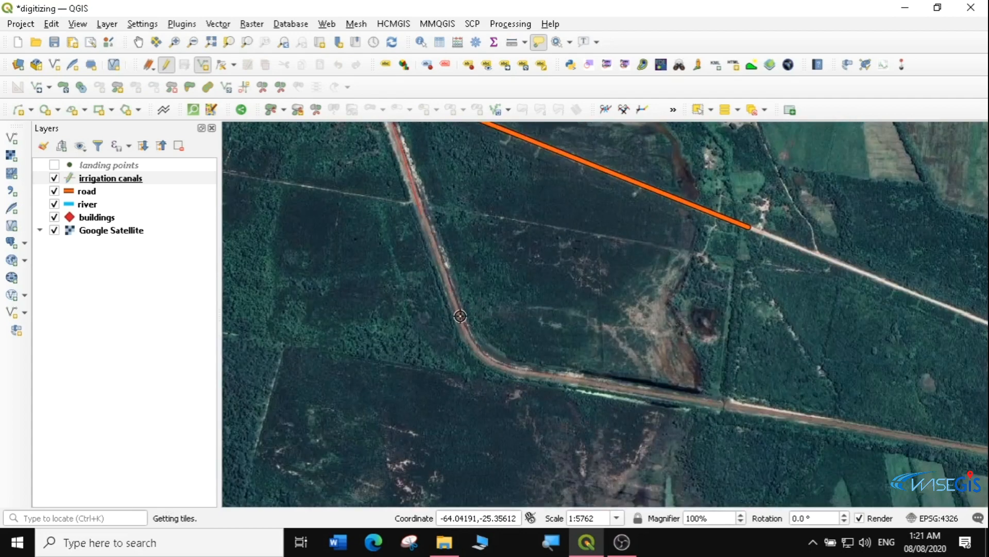
right_click(471, 345)
key("Tab")
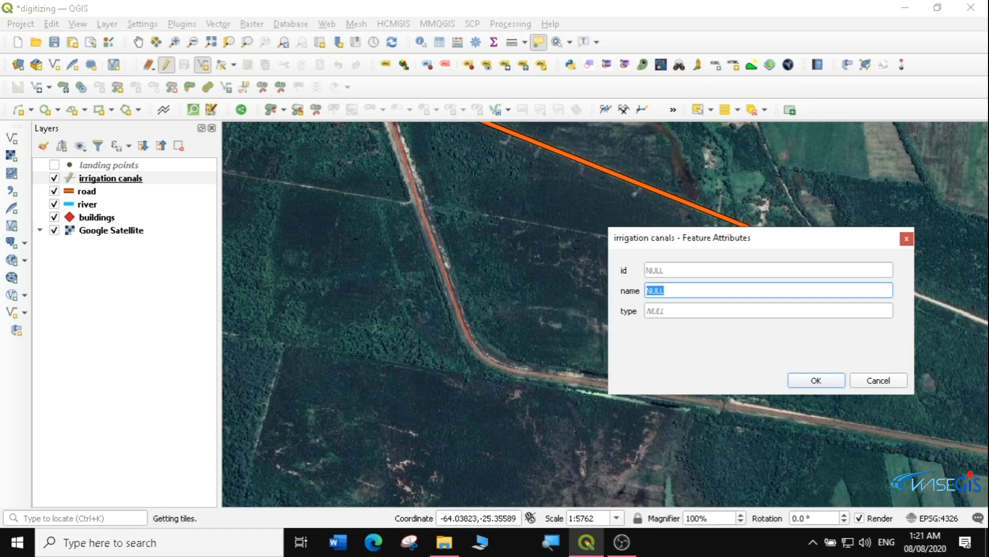
Name the canal 'Example Canal' with type 'Irrigation Canal' and save the layer edits
type("E4")
key("Tab")
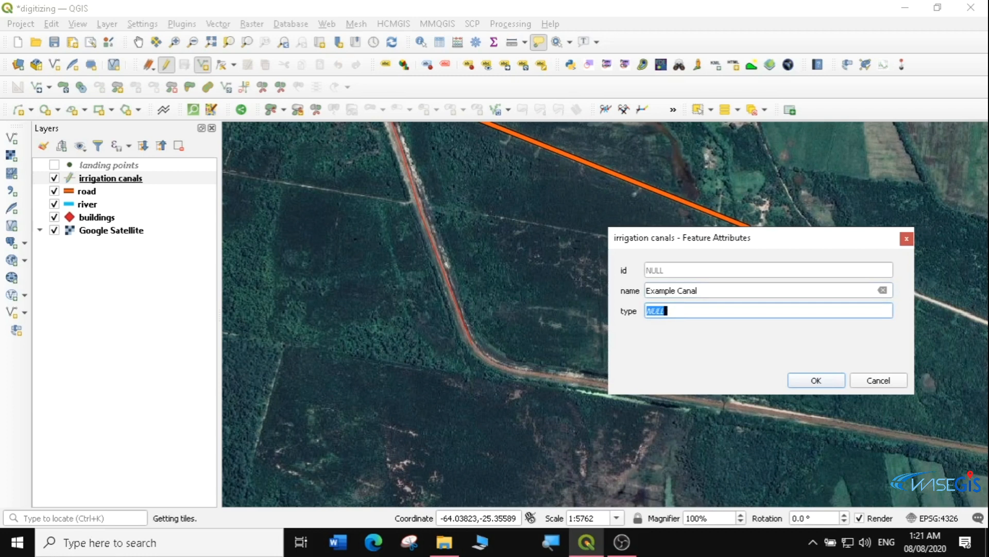
type("Irrigation Canal")
left_click(816, 379)
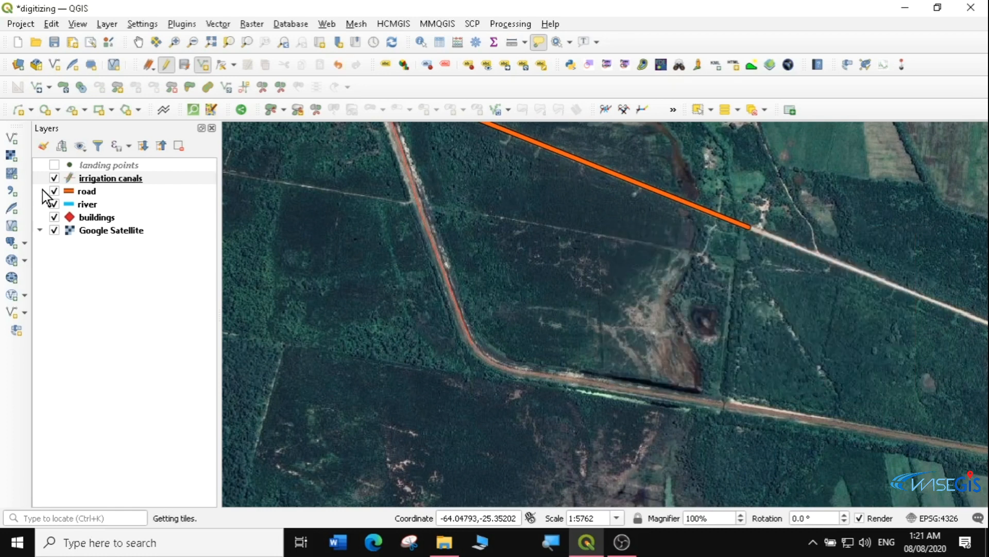
left_click(185, 66)
Stop editing and give the irrigation canals layer the 'topo road' line symbol
left_click(167, 66)
left_click(73, 177)
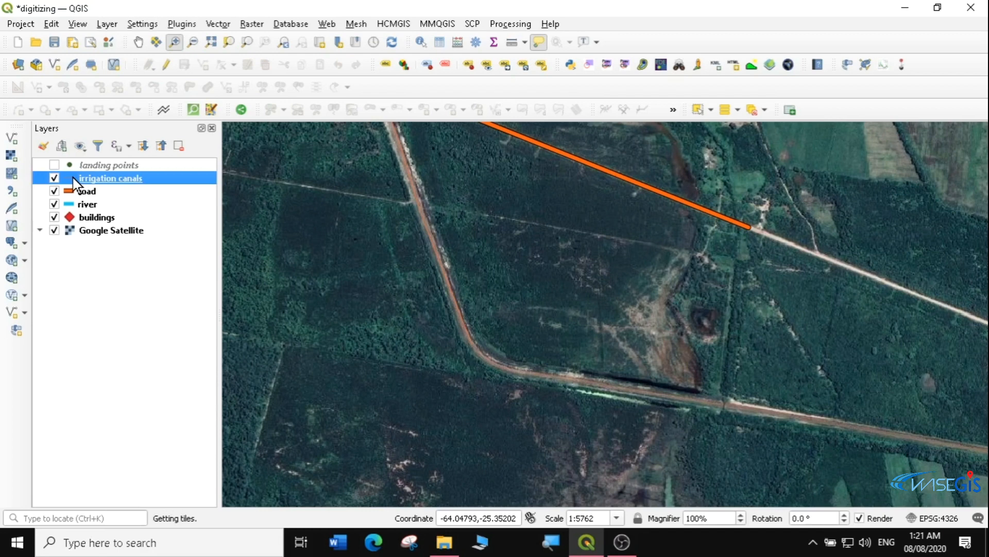
double_click(74, 178)
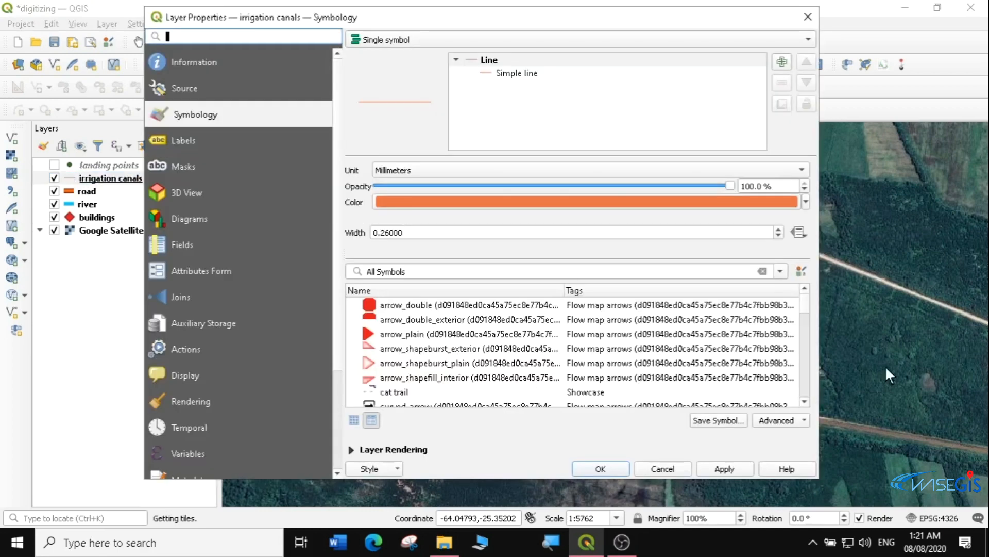
left_click_drag(807, 308, 800, 388)
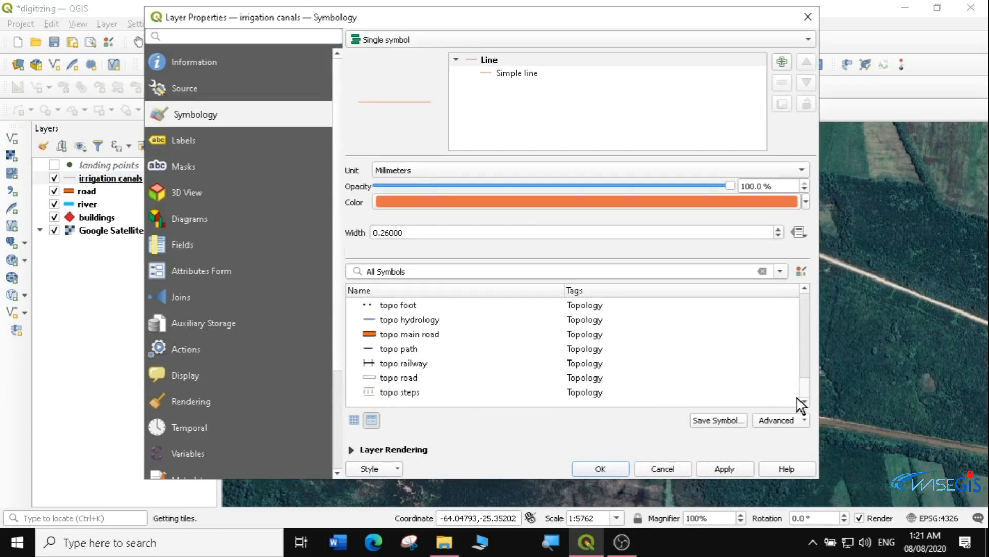
left_click(372, 378)
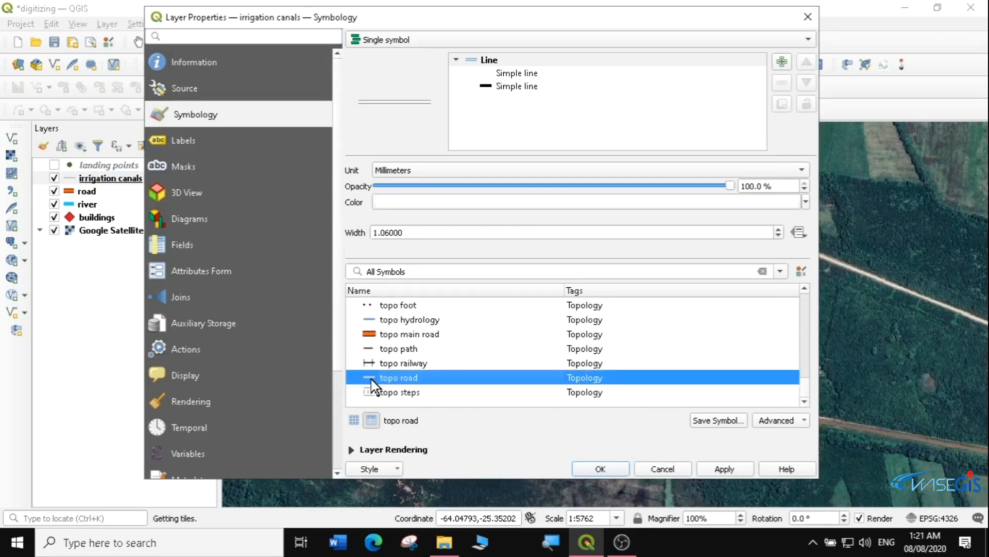
left_click(724, 470)
left_click(595, 469)
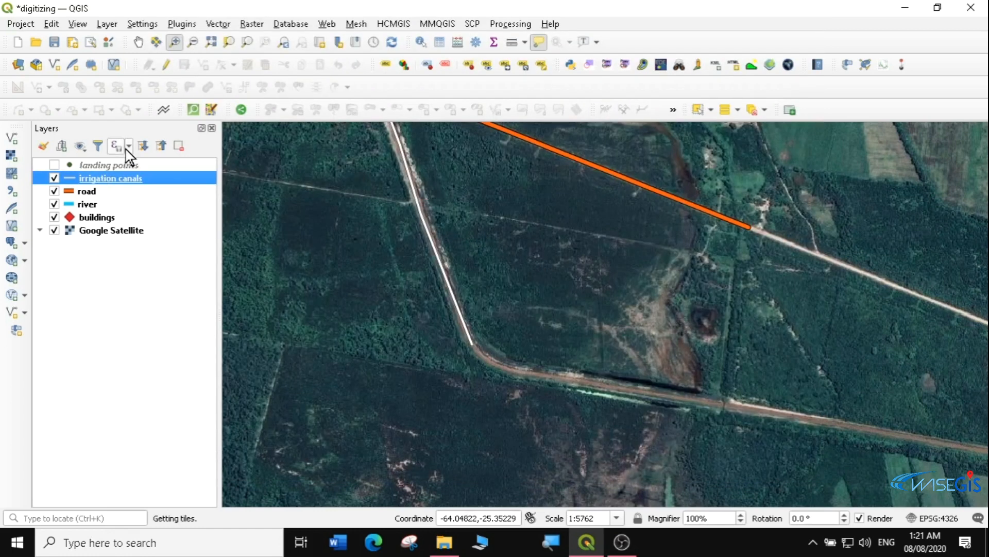
Zoom to the road layer and move irrigation canals below the river layer
right_click(90, 193)
left_click(122, 198)
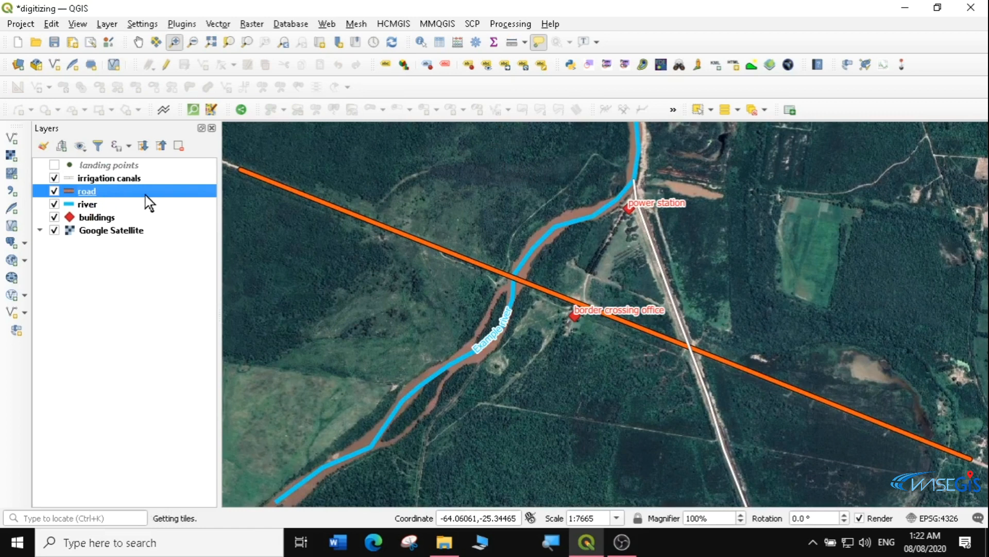
left_click_drag(98, 177, 98, 211)
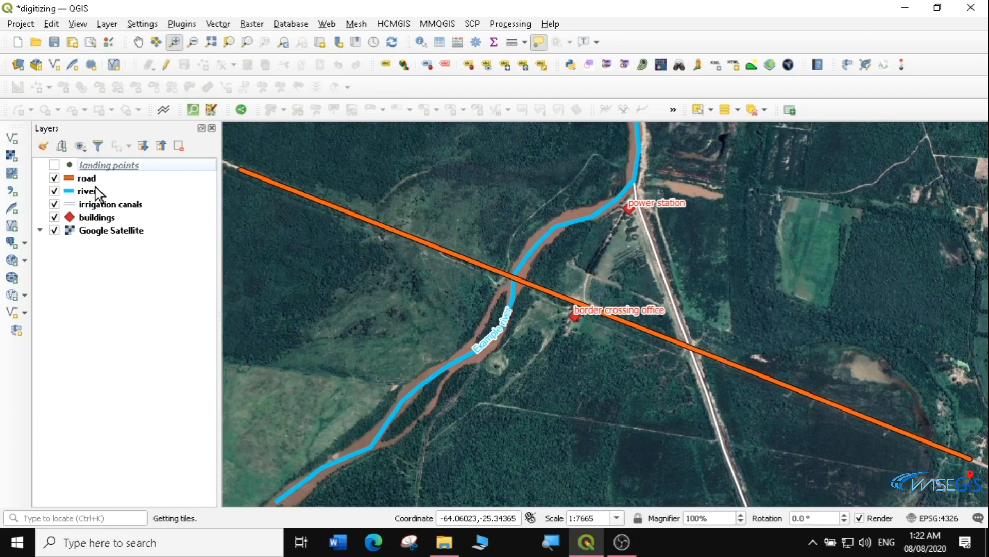
Zoom out to show the wider area around all features
left_click(192, 42)
left_click_drag(462, 171, 767, 398)
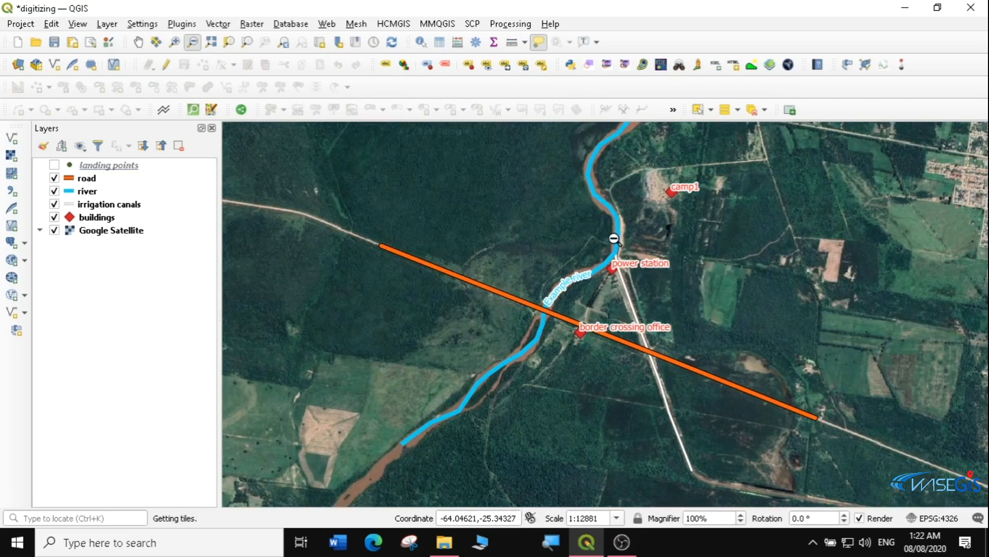
left_click(107, 24)
mouse_move(138, 57)
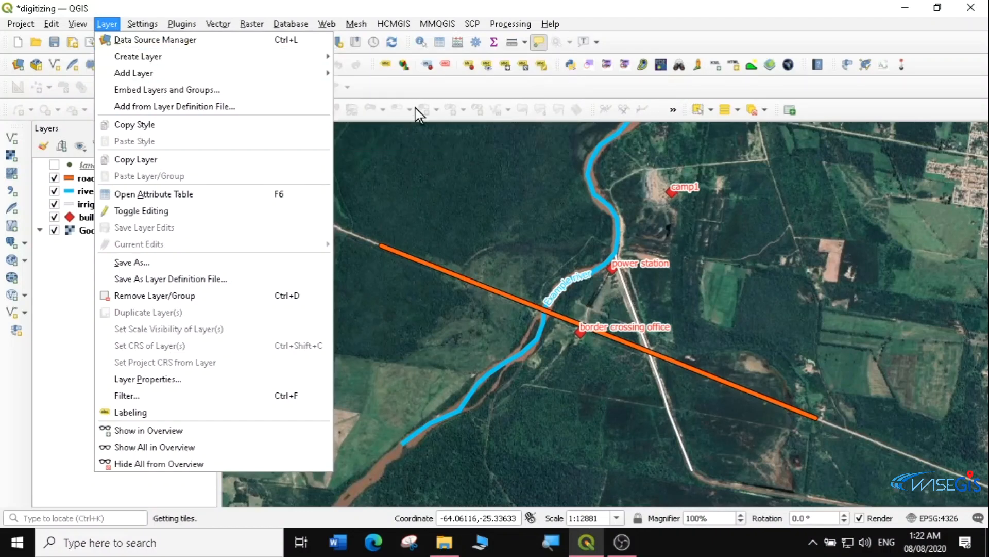
left_click(435, 92)
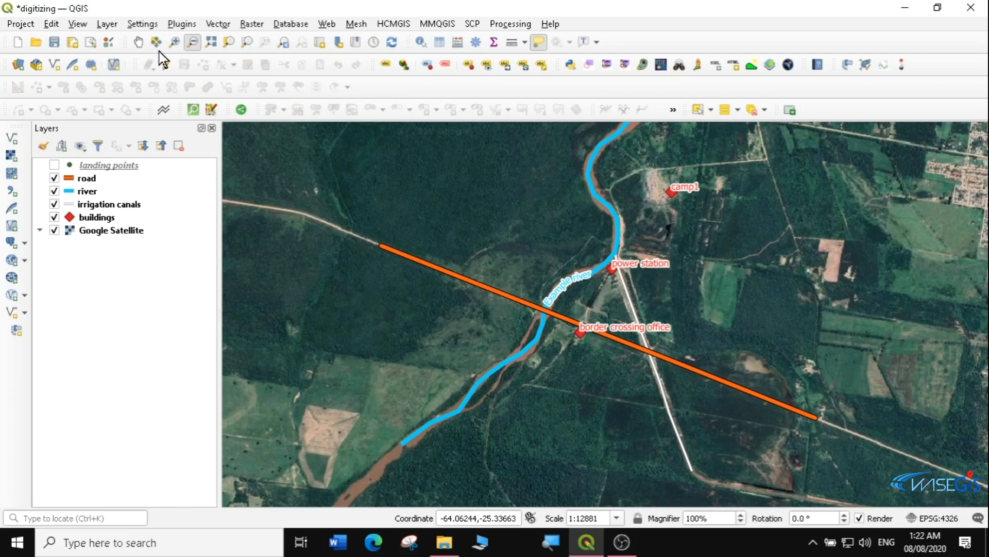
Zoom in on the open field east of the road
left_click(175, 42)
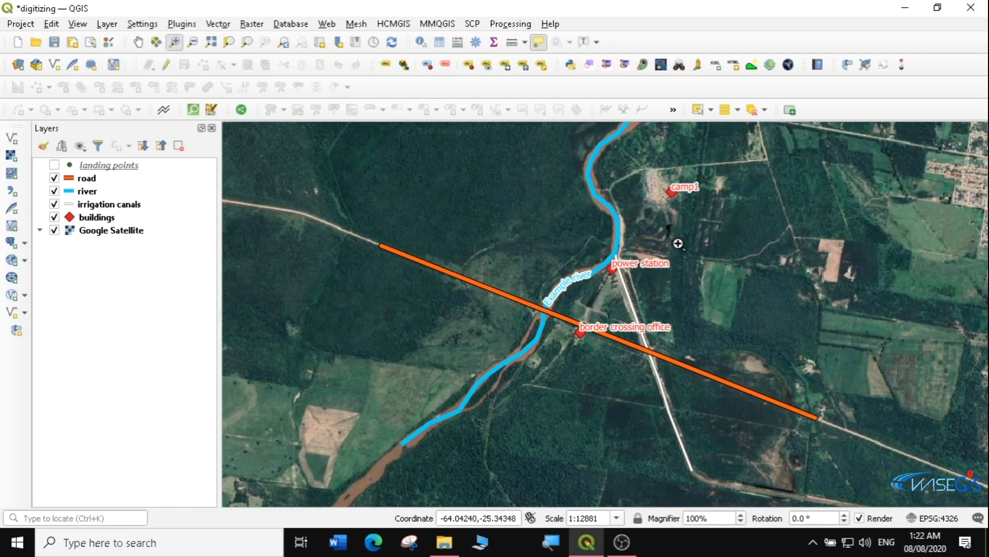
left_click_drag(679, 243, 799, 354)
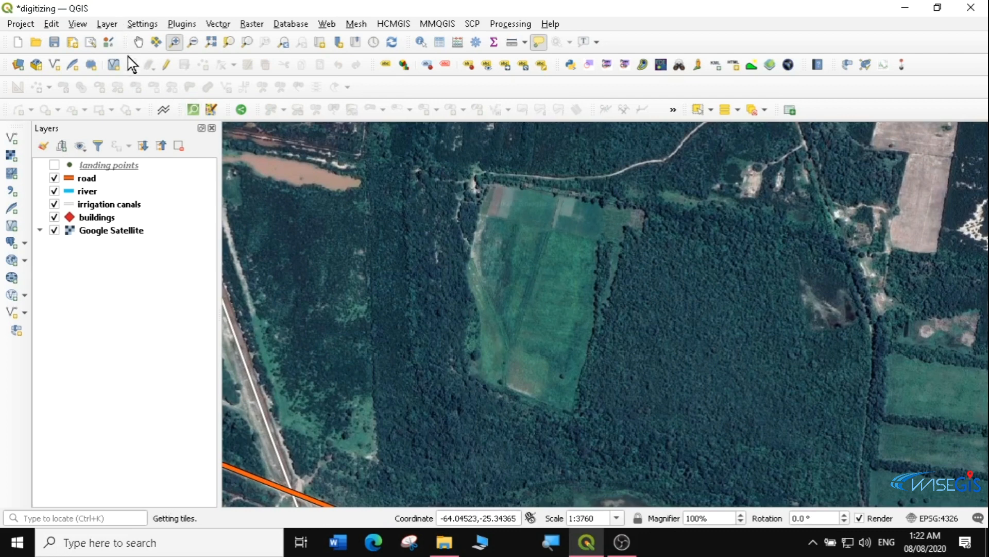
left_click(105, 24)
mouse_move(78, 26)
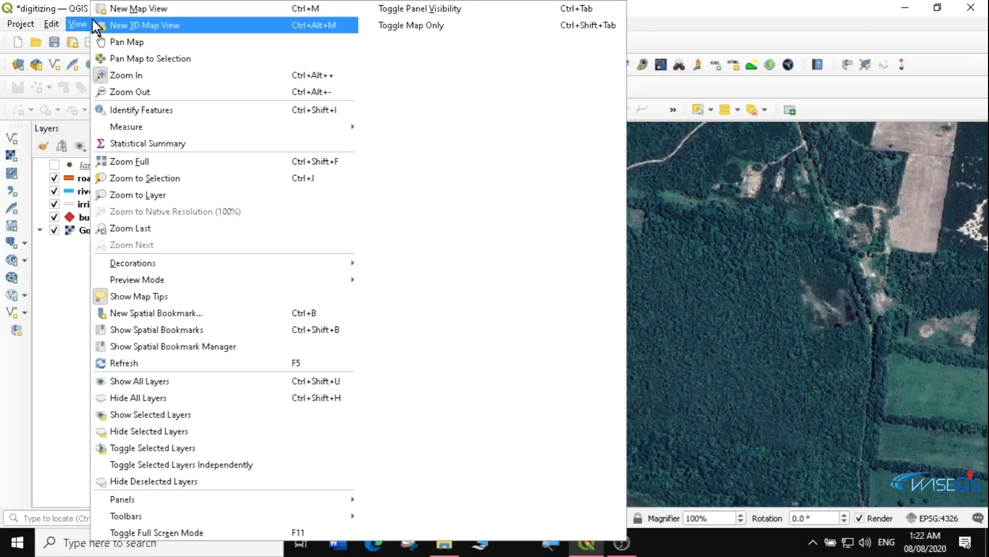
left_click(78, 7)
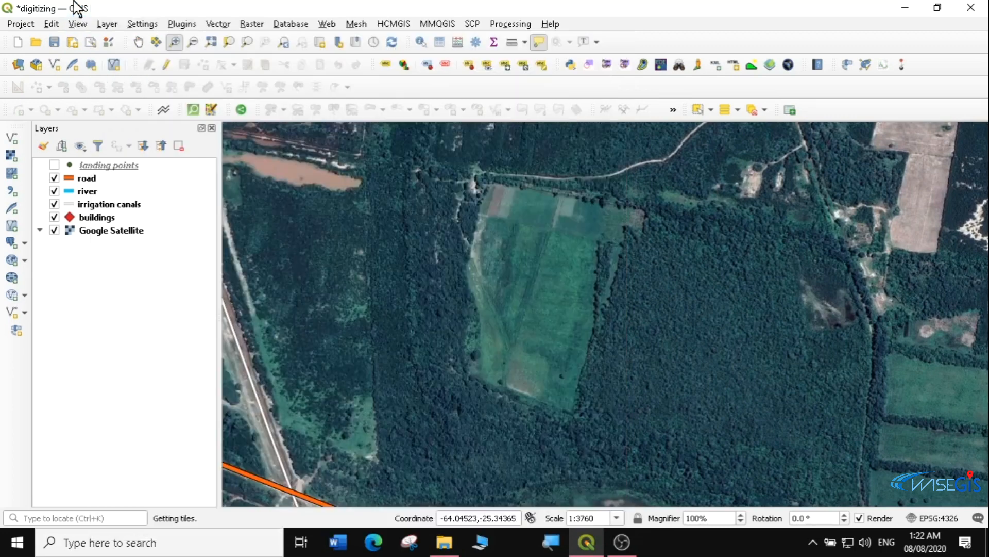
Start a new shapefile layer and browse for its file location
left_click(107, 26)
mouse_move(309, 56)
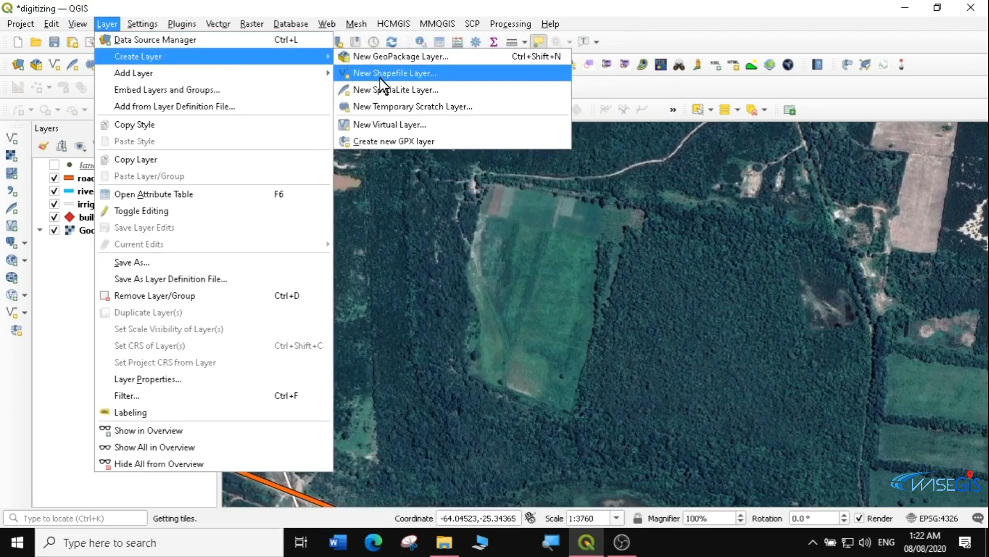
left_click(394, 75)
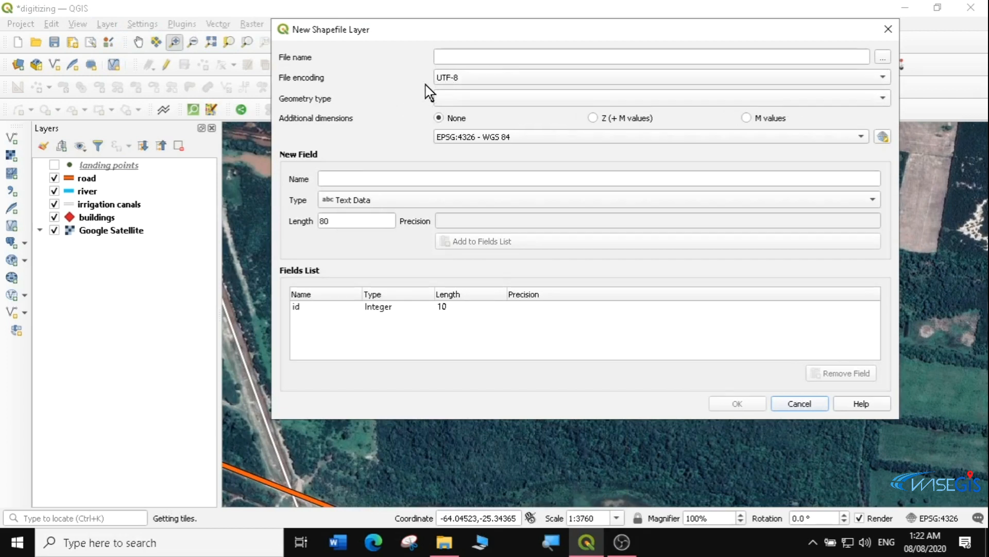
left_click(883, 57)
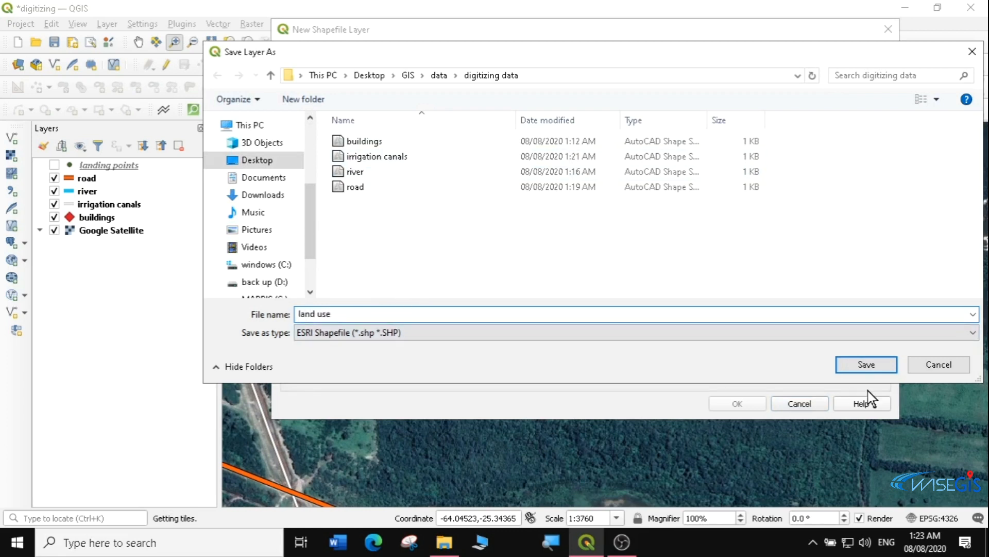
Save the new shapefile as land use.shp with Polygon geometry
left_click(868, 367)
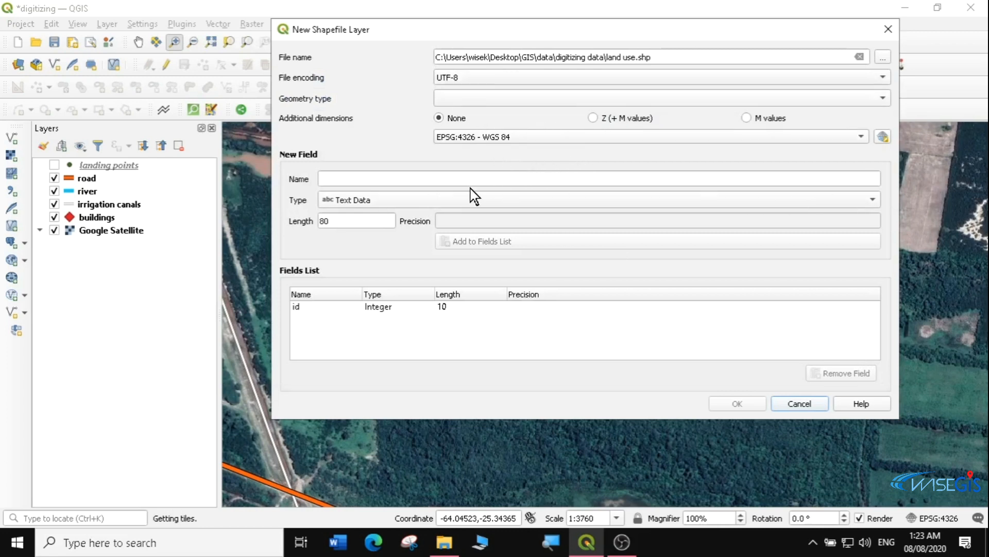
left_click(322, 178)
type("name")
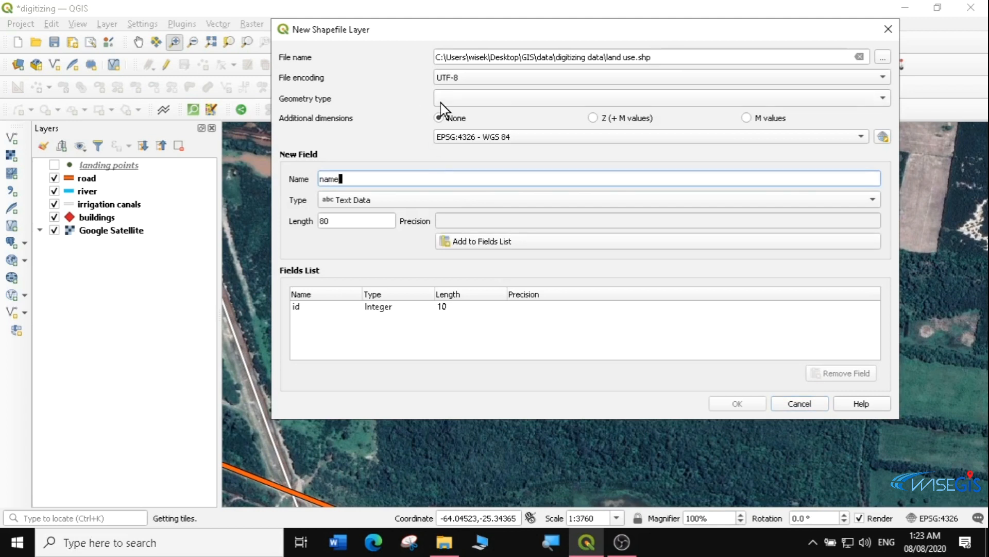
left_click(518, 95)
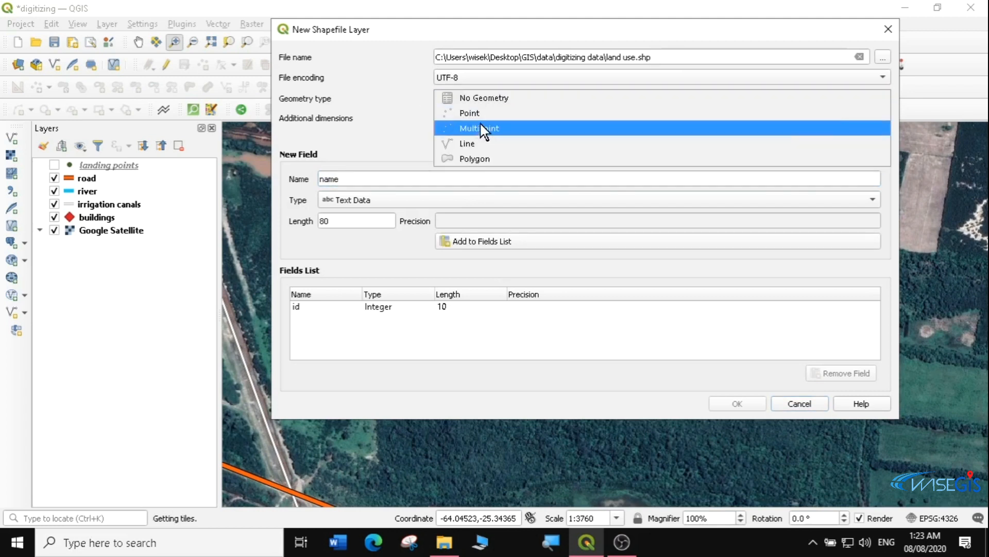
left_click(468, 163)
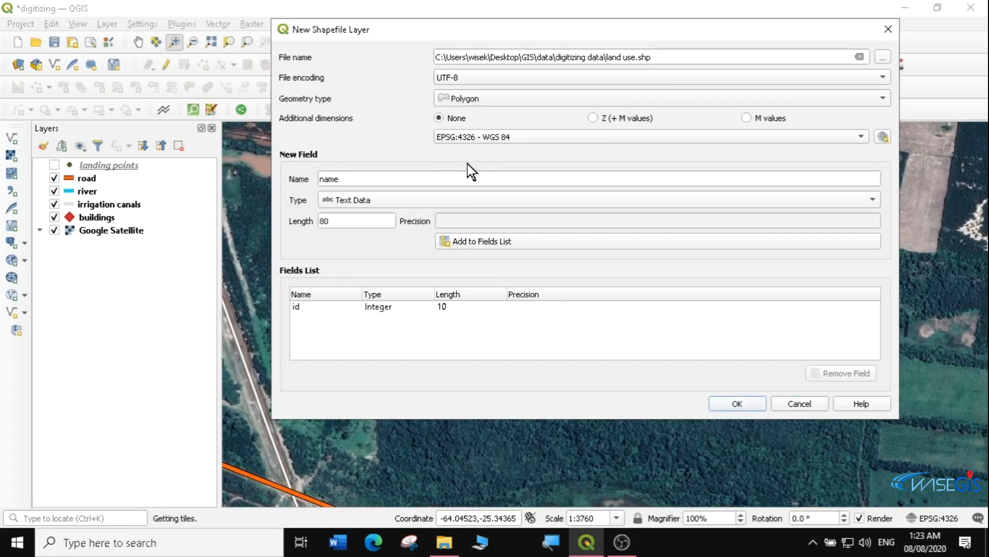
Add the name and type text fields, create the land use layer, and select it
left_click(470, 241)
type("type")
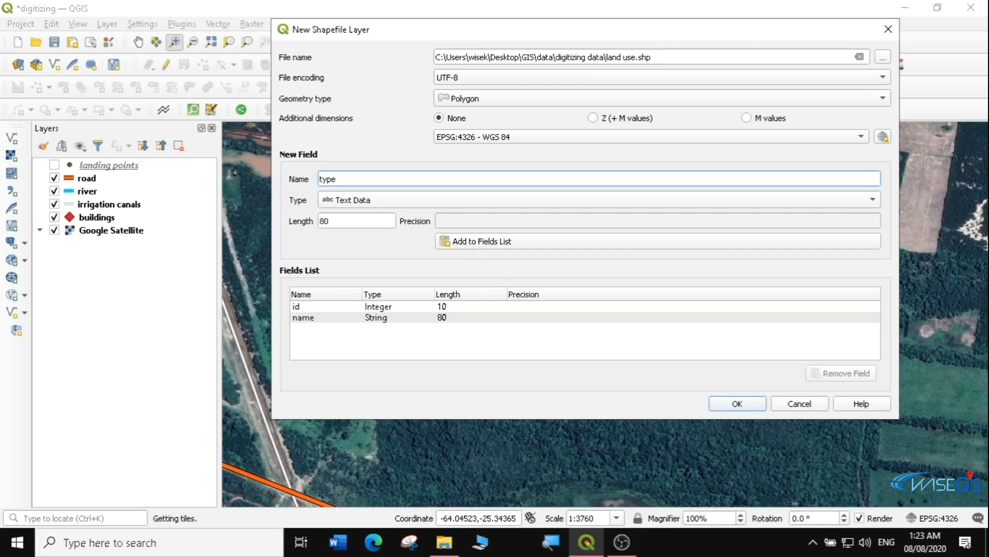
left_click(483, 242)
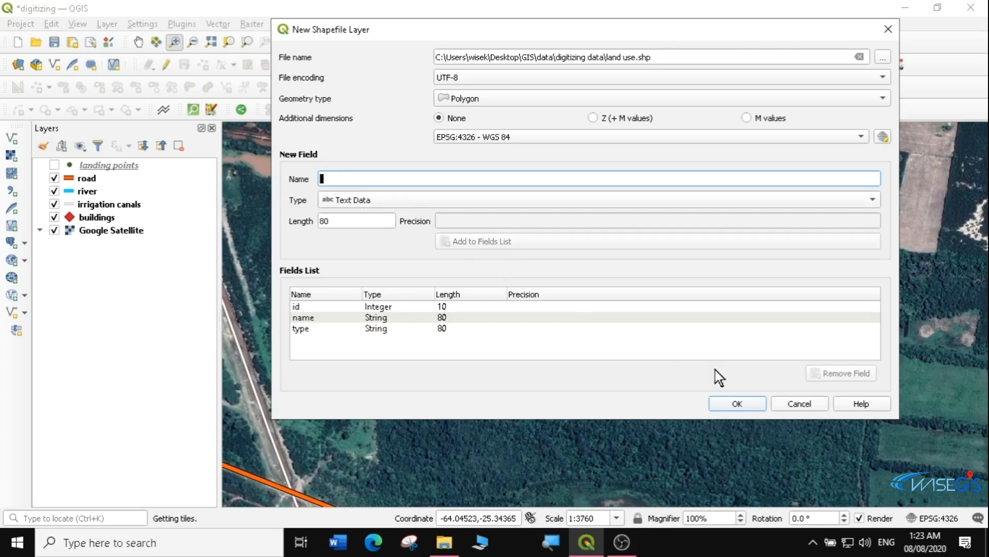
left_click(753, 404)
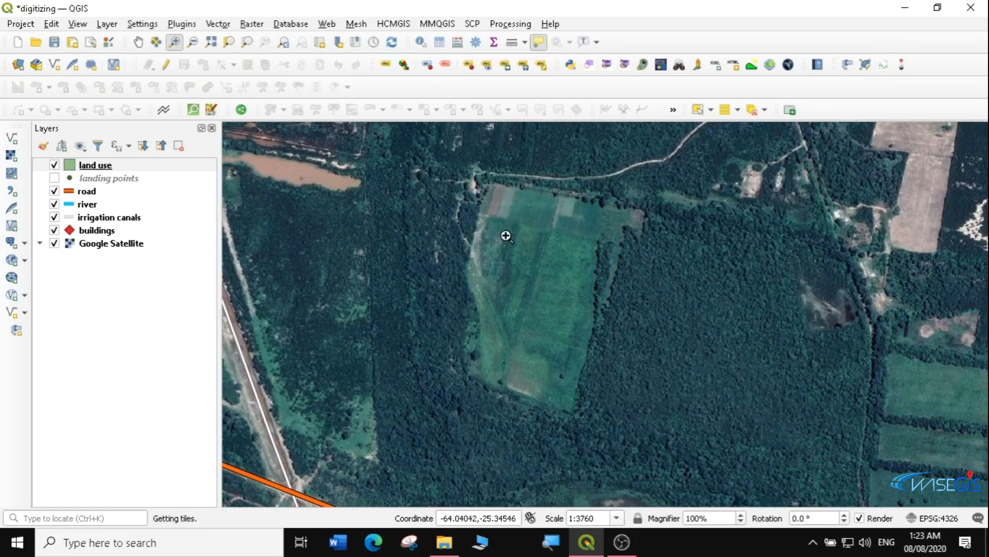
left_click(82, 164)
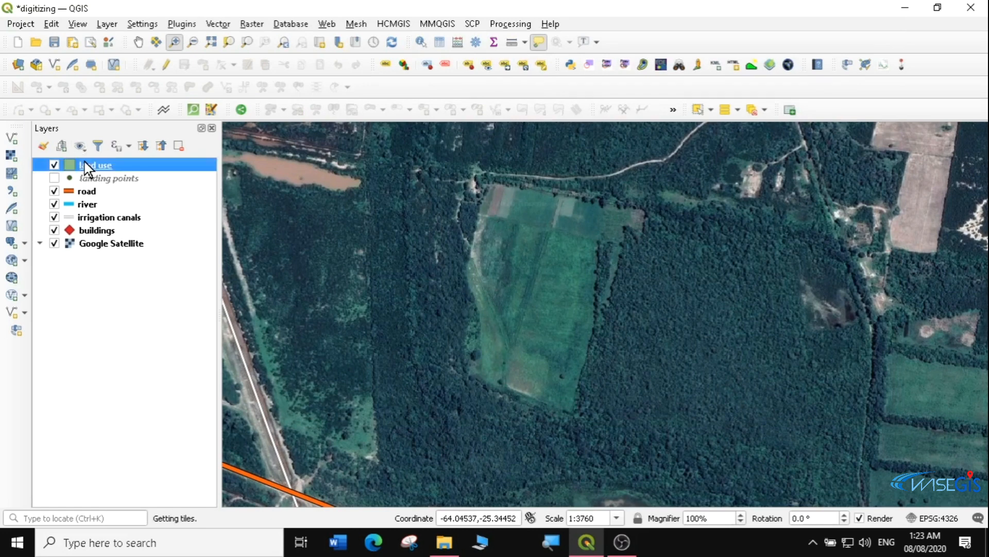
Make land use editable and trace the green field's corners as a new polygon
left_click(165, 64)
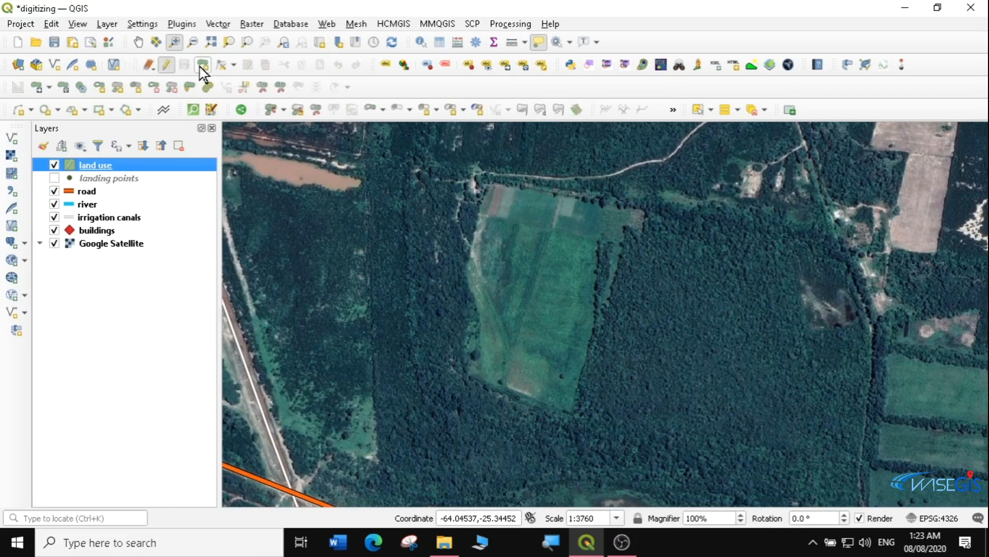
left_click(203, 61)
left_click(202, 64)
left_click(644, 210)
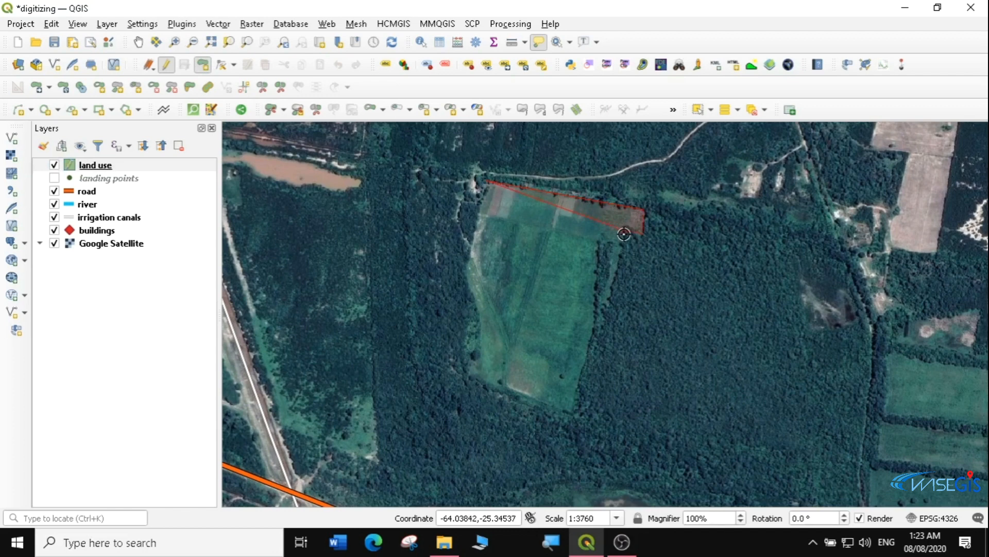
left_click(572, 414)
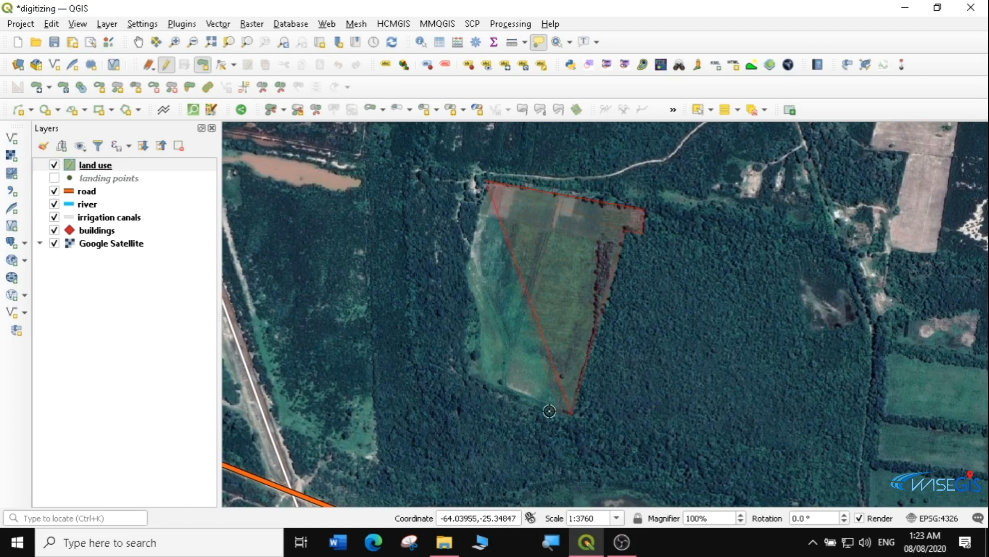
left_click(468, 375)
left_click(476, 309)
Finish the field polygon and save it as name 'maize farm', type 'cultivated land'
right_click(463, 272)
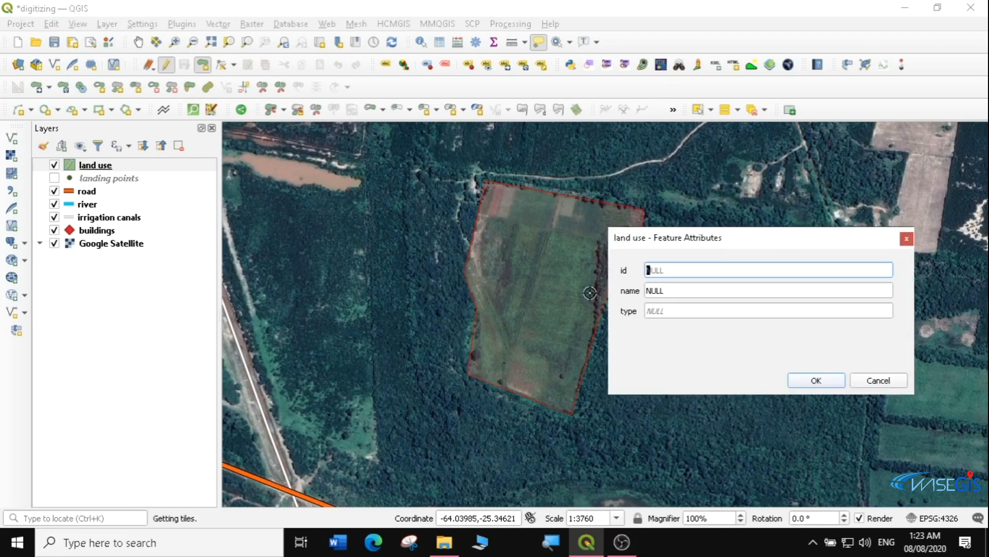
key("Tab")
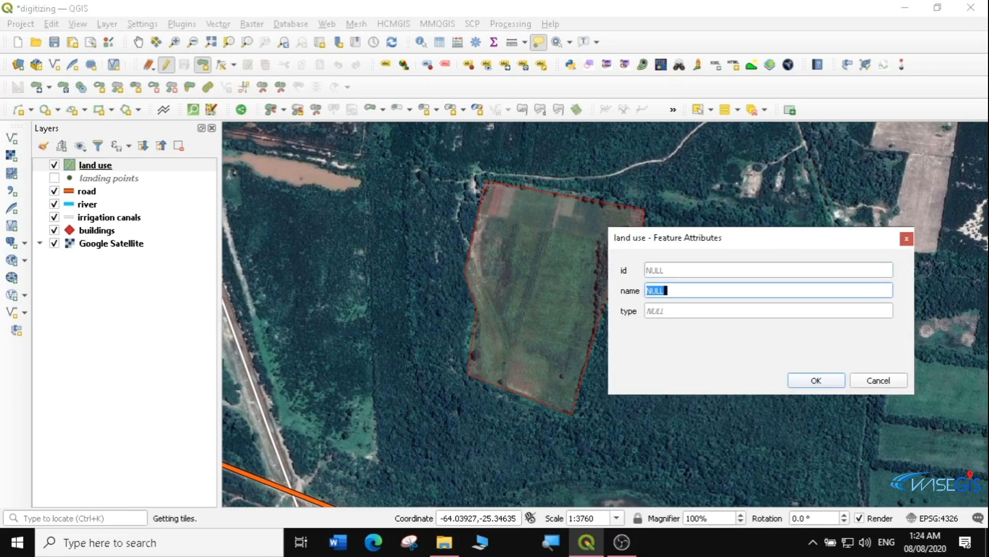
type("Farm1")
key("Tab")
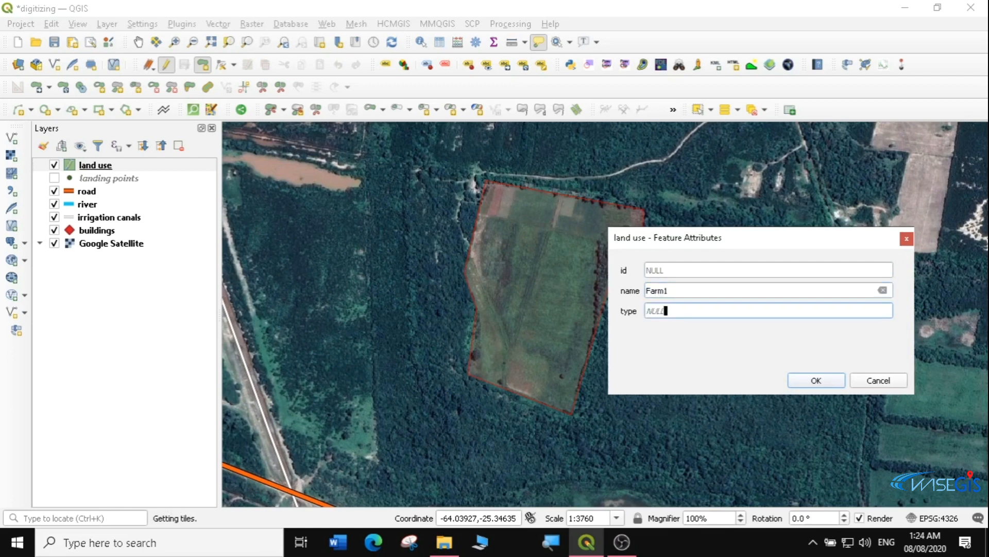
left_click(670, 290)
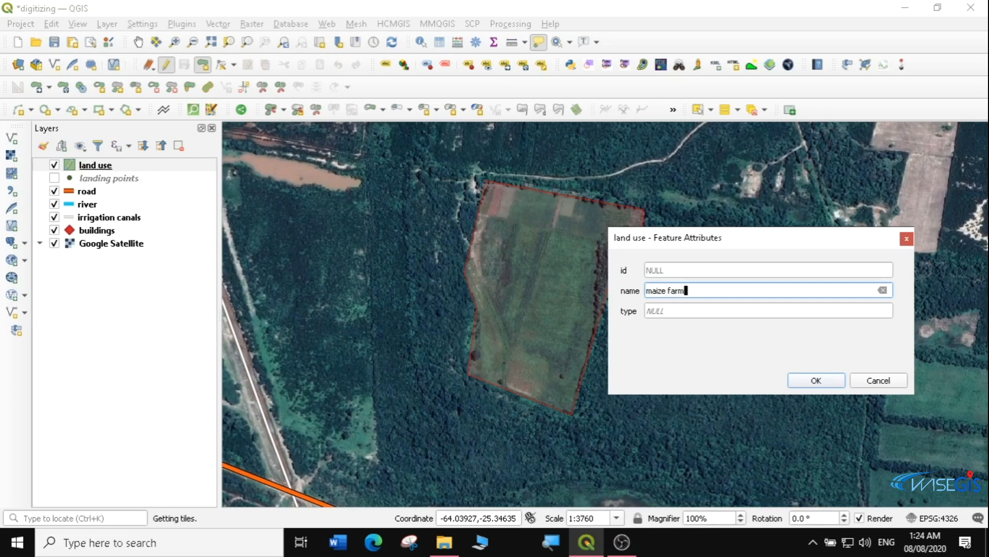
key("Tab")
type("cu")
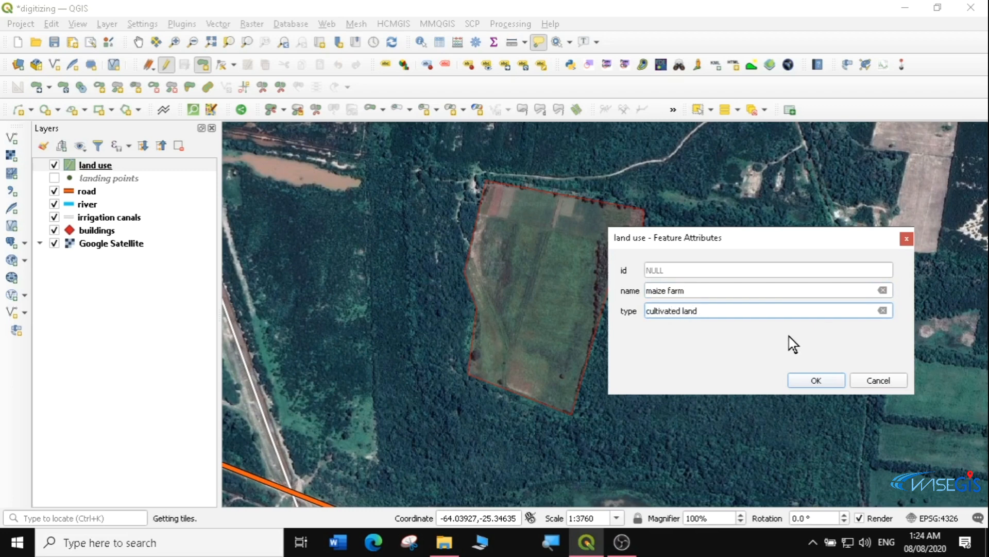
left_click(818, 381)
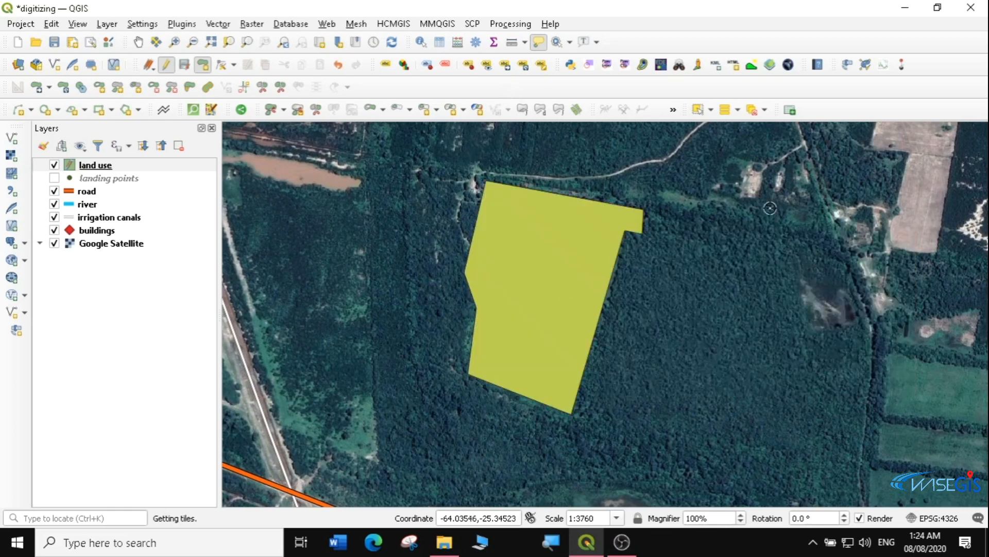
Pan to the pale L-shaped field and trace its corners as a new polygon
left_click(140, 43)
left_click_drag(552, 254, 380, 377)
left_click_drag(653, 280, 533, 271)
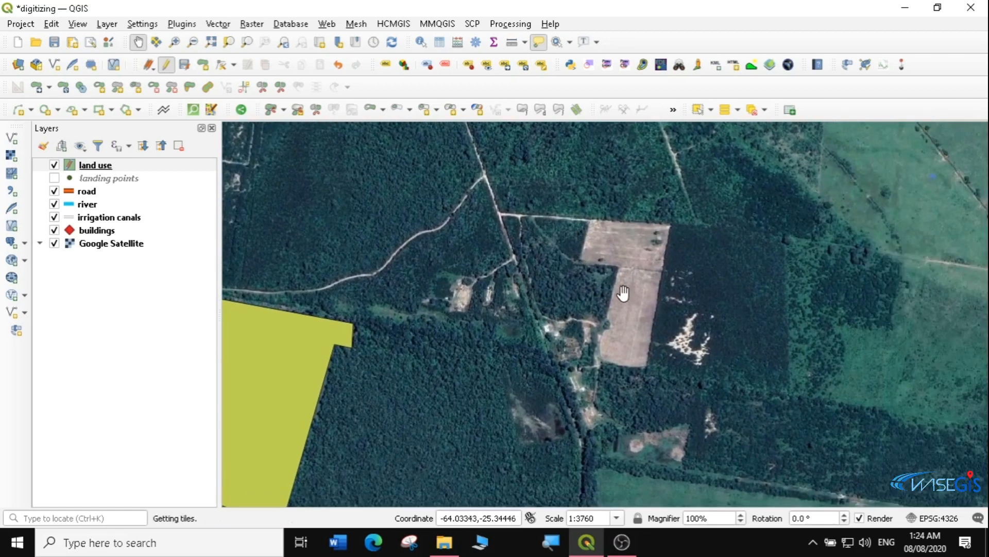
left_click(203, 64)
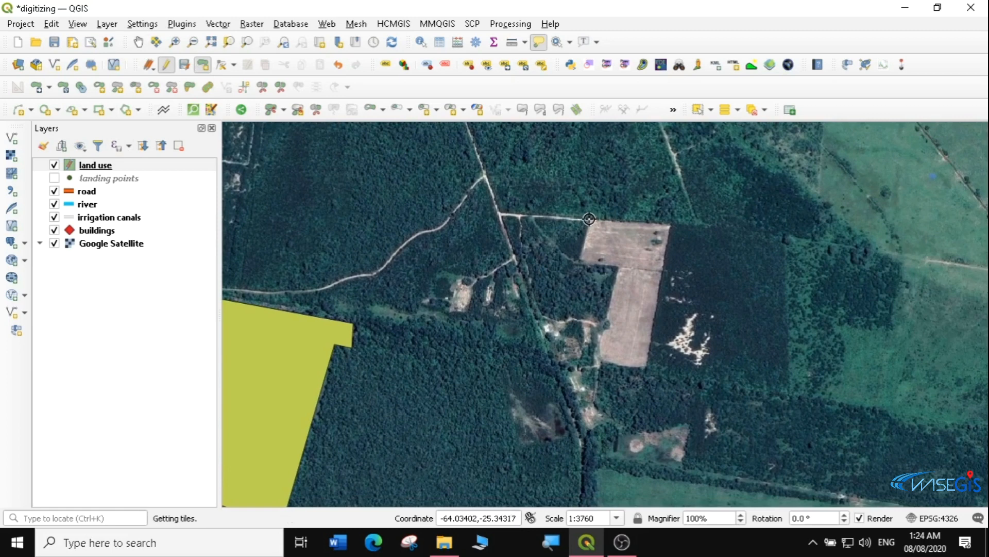
left_click(671, 224)
left_click(644, 369)
left_click(599, 361)
left_click(617, 267)
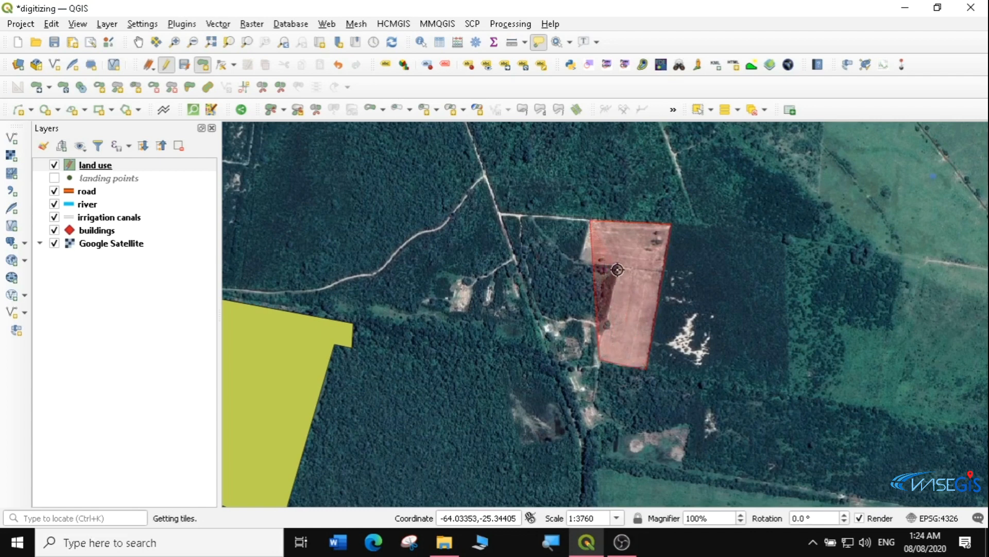
right_click(580, 259)
Give the L-shaped polygon name 'Farm 2' and type 'Bare Land'
key("Tab")
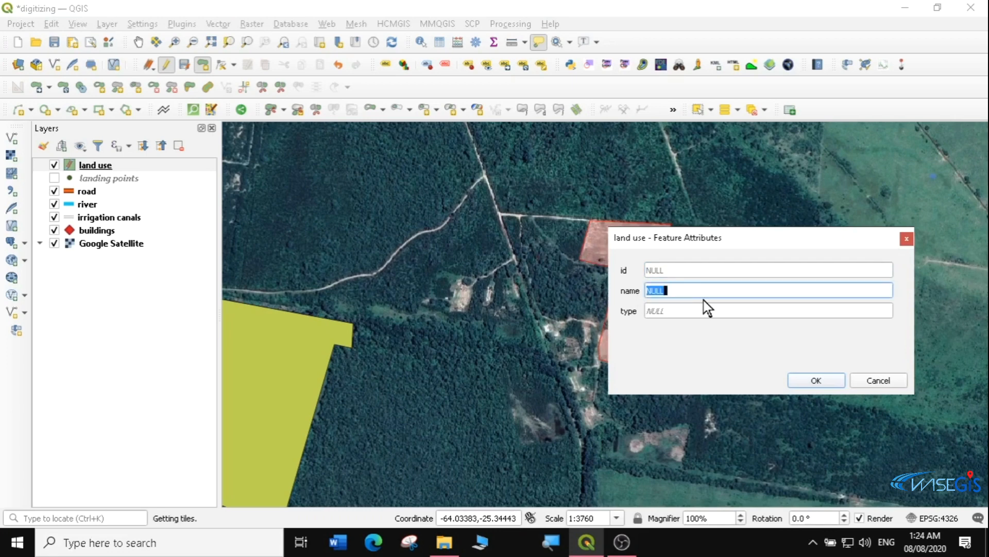
type("f")
key("BackSpace")
type("Farm 2")
key("Tab")
type("B")
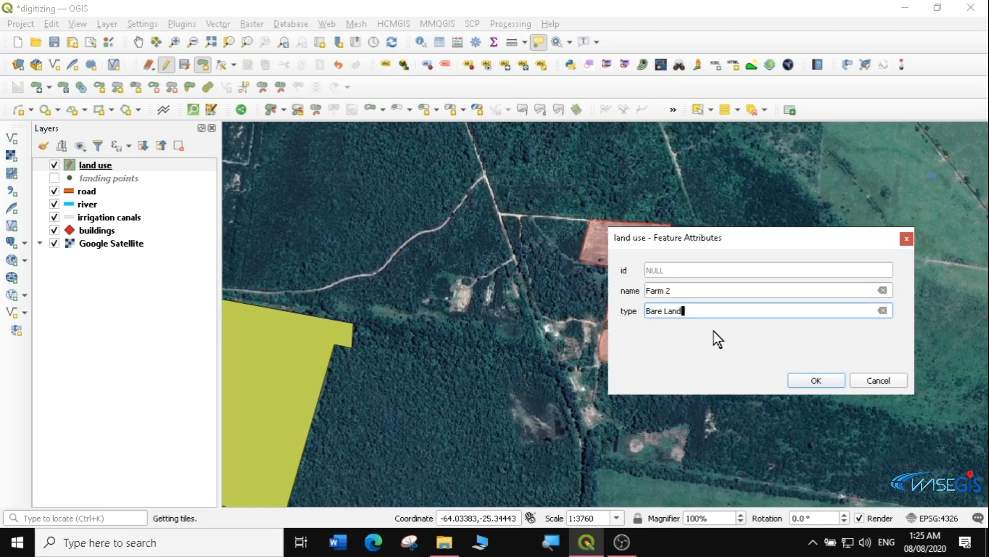
left_click(812, 380)
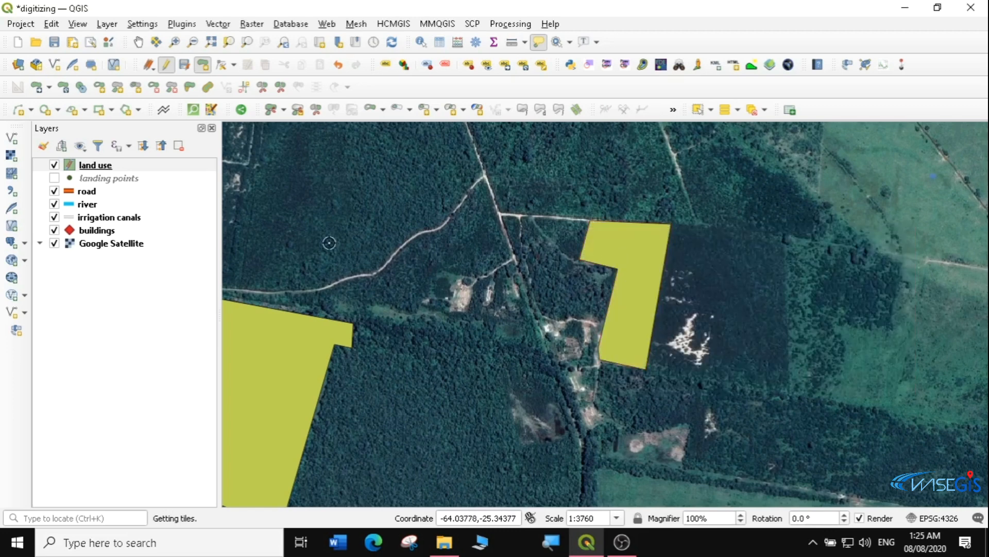
left_click(138, 42)
Pan north along the river past the power station until the camp1 clearing is centred
left_click_drag(347, 201, 645, 205)
left_click_drag(503, 246, 550, 135)
left_click_drag(562, 291, 528, 191)
left_click_drag(347, 194, 478, 249)
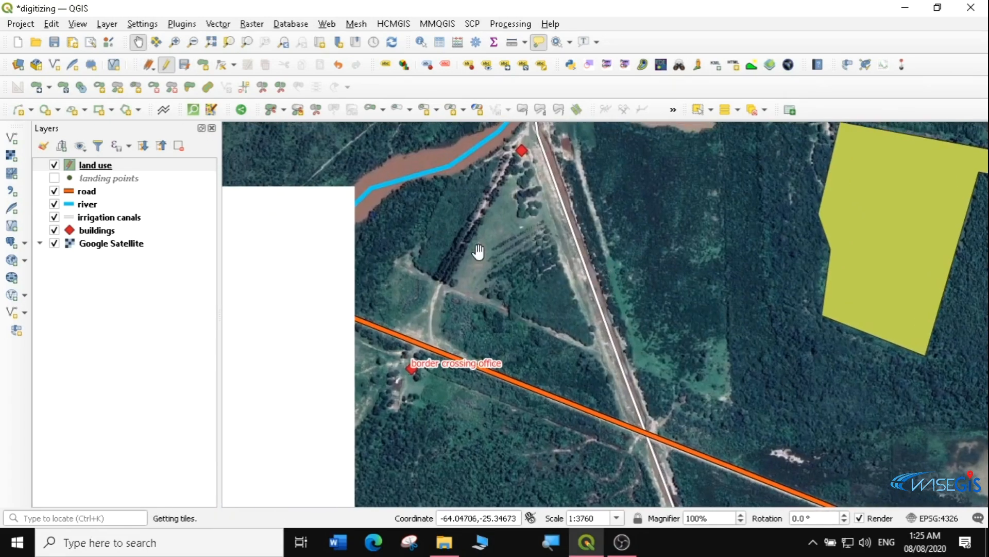
left_click_drag(605, 183, 492, 330)
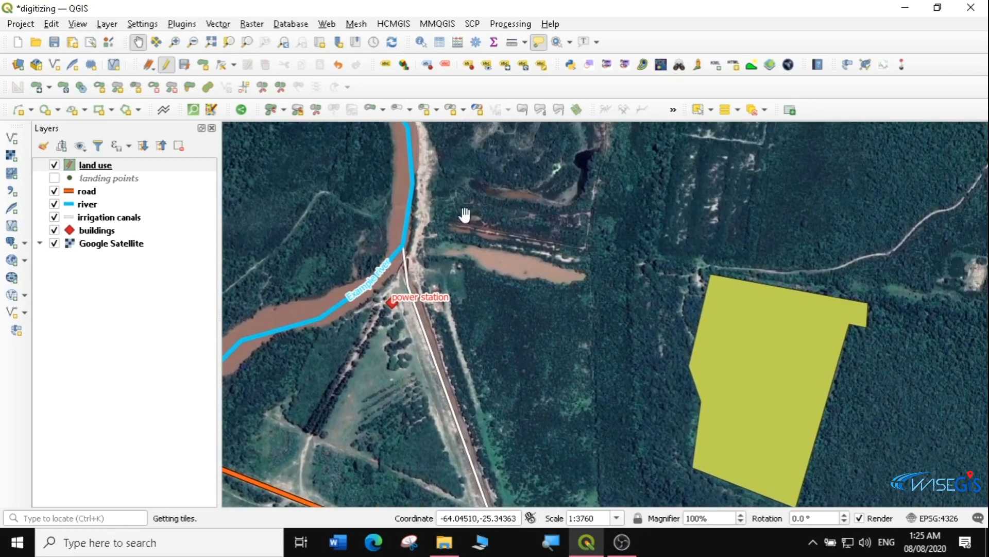
left_click_drag(463, 216, 477, 378)
left_click_drag(599, 272, 418, 253)
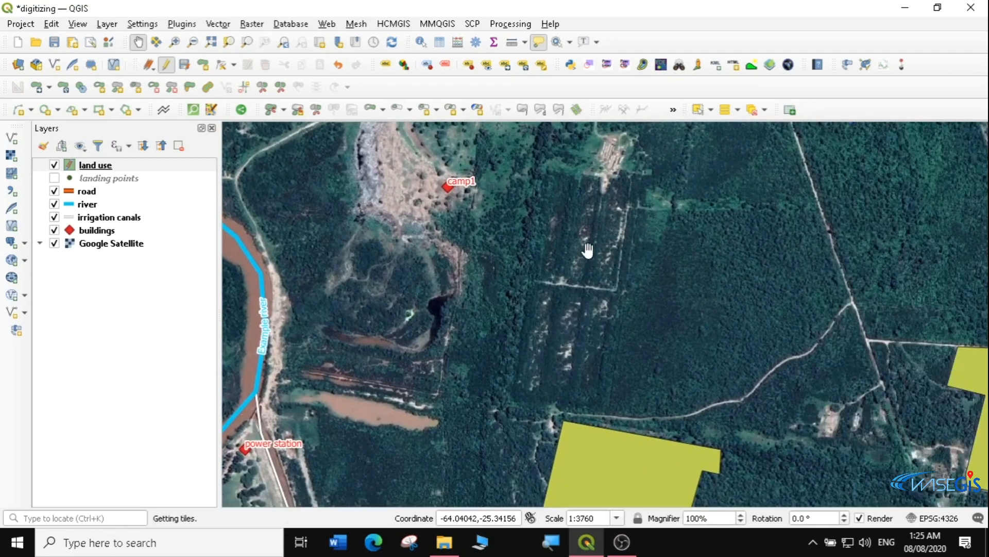
left_click_drag(589, 250, 504, 283)
left_click_drag(540, 244, 556, 314)
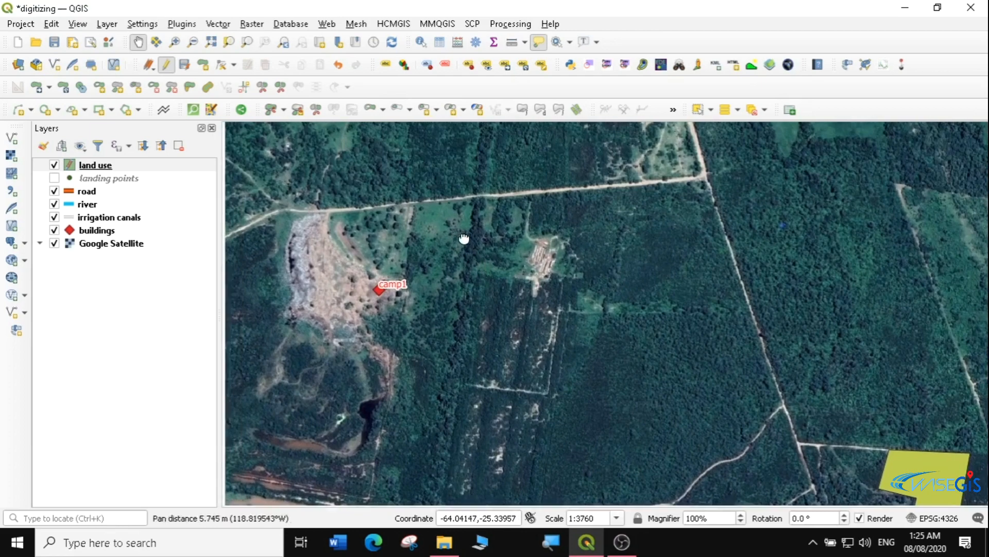
left_click_drag(394, 268, 519, 241)
left_click_drag(446, 249, 555, 165)
left_click_drag(518, 272, 517, 209)
left_click_drag(554, 151, 581, 282)
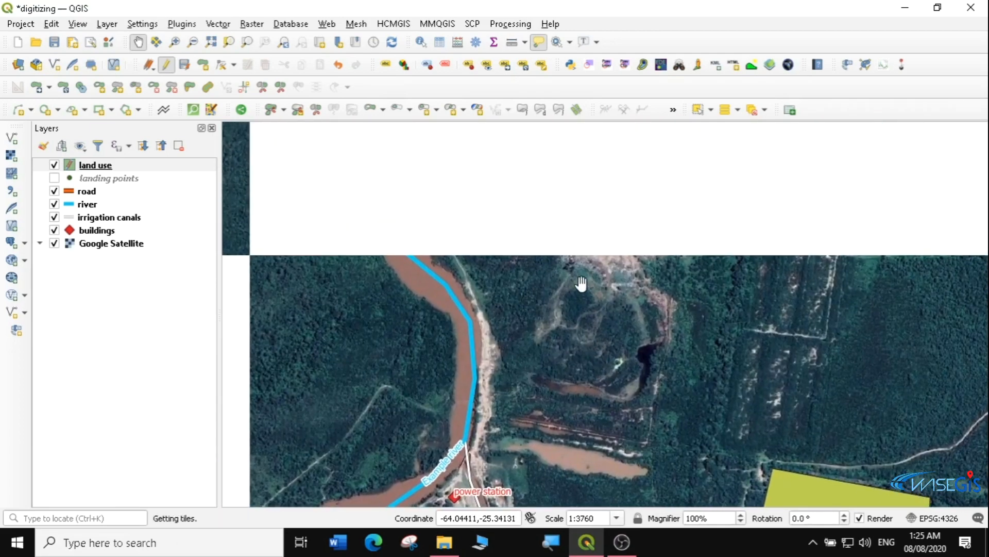
left_click_drag(601, 247, 567, 281)
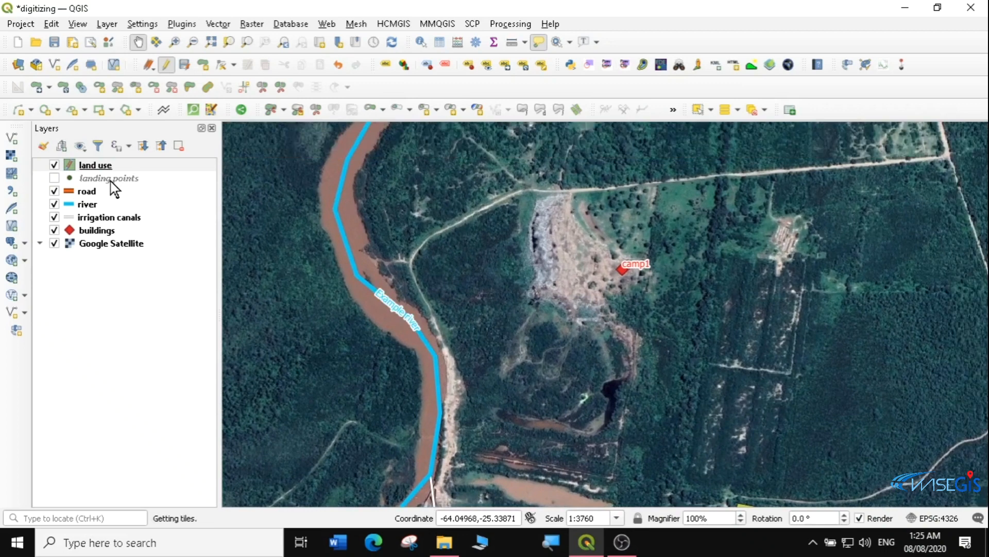
left_click_drag(521, 258, 431, 270)
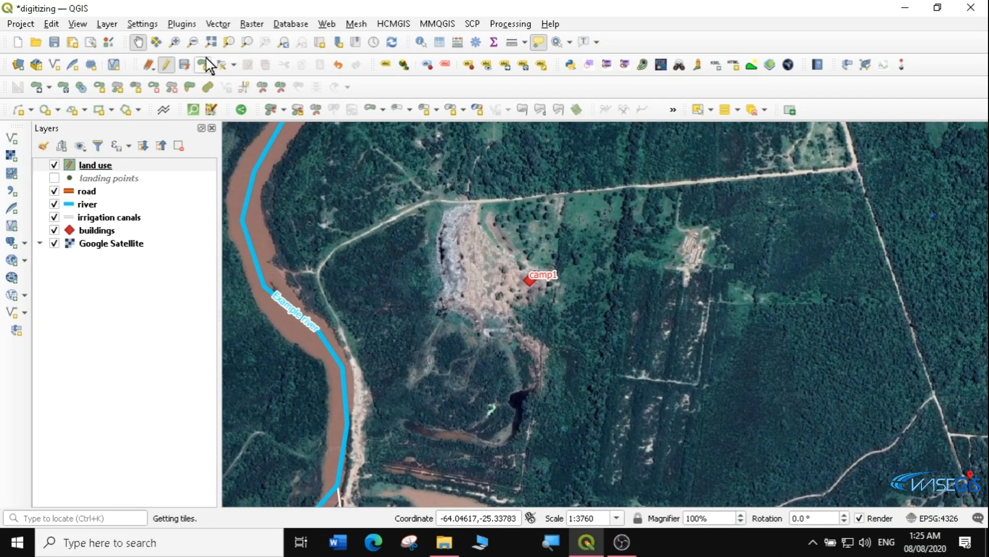
Trace the bare clearing beside camp1 as a new land use polygon
left_click(99, 166)
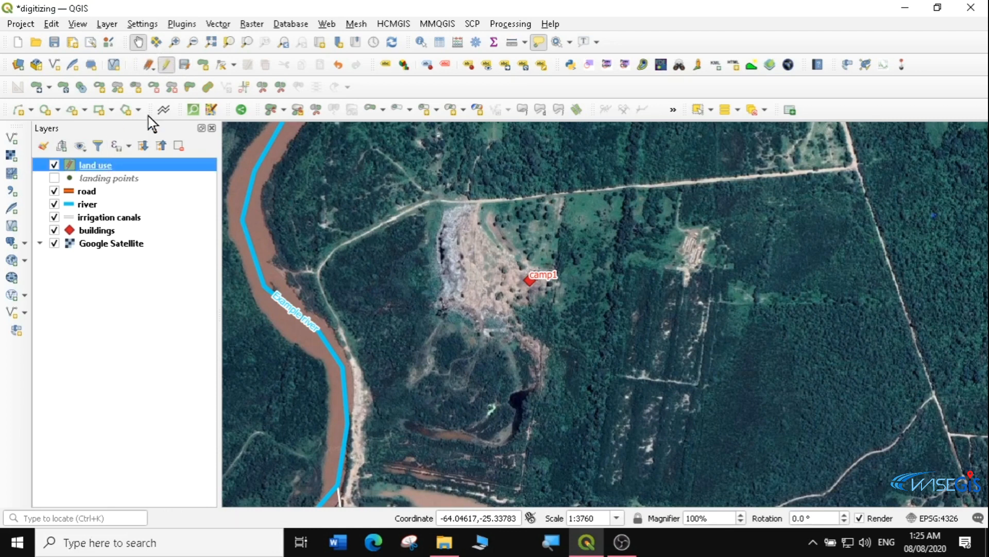
left_click(203, 65)
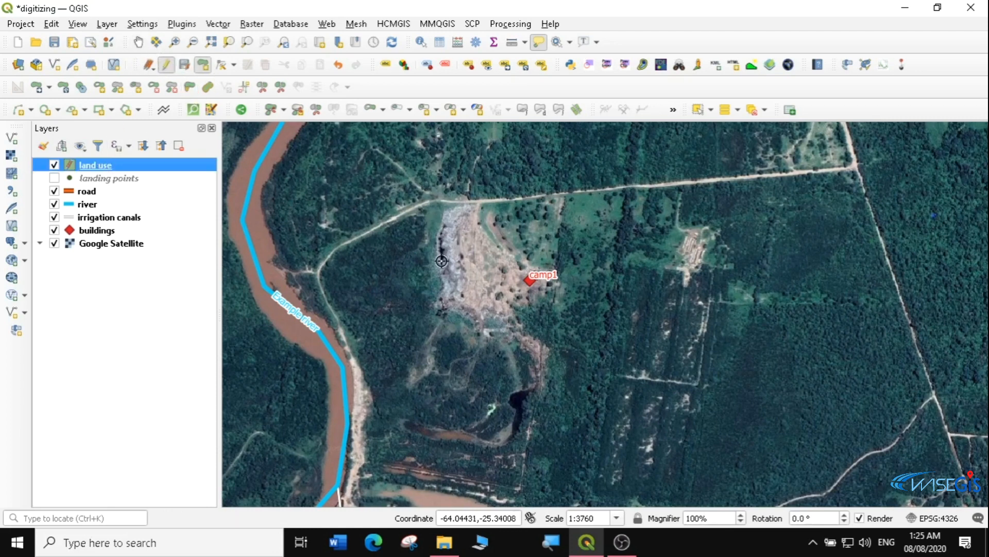
left_click(439, 237)
left_click(448, 217)
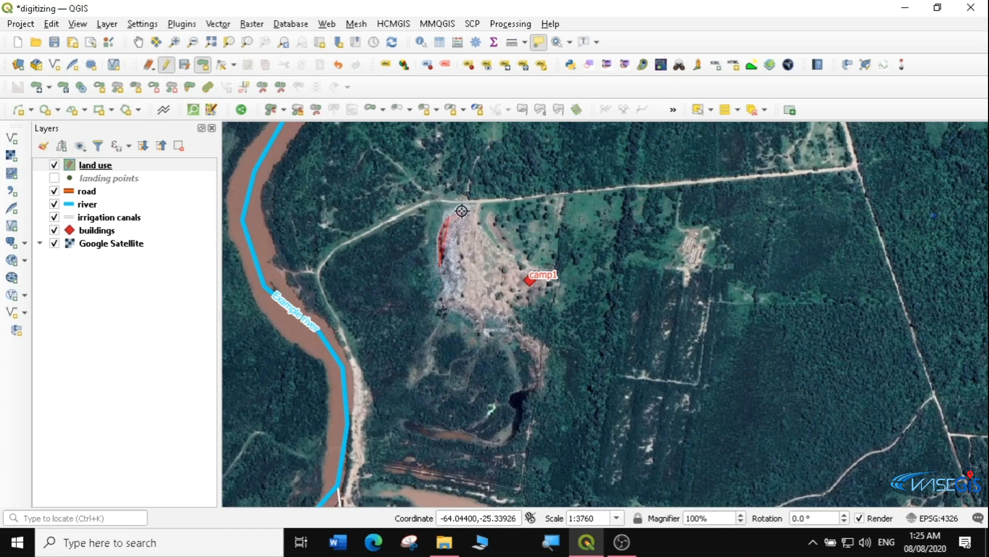
left_click(475, 207)
left_click(482, 225)
left_click(494, 244)
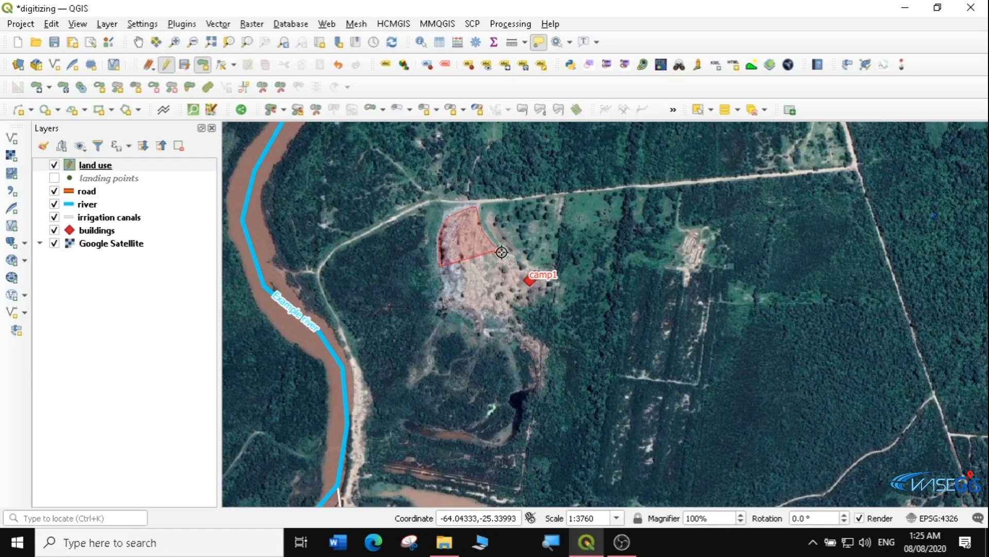
left_click(521, 264)
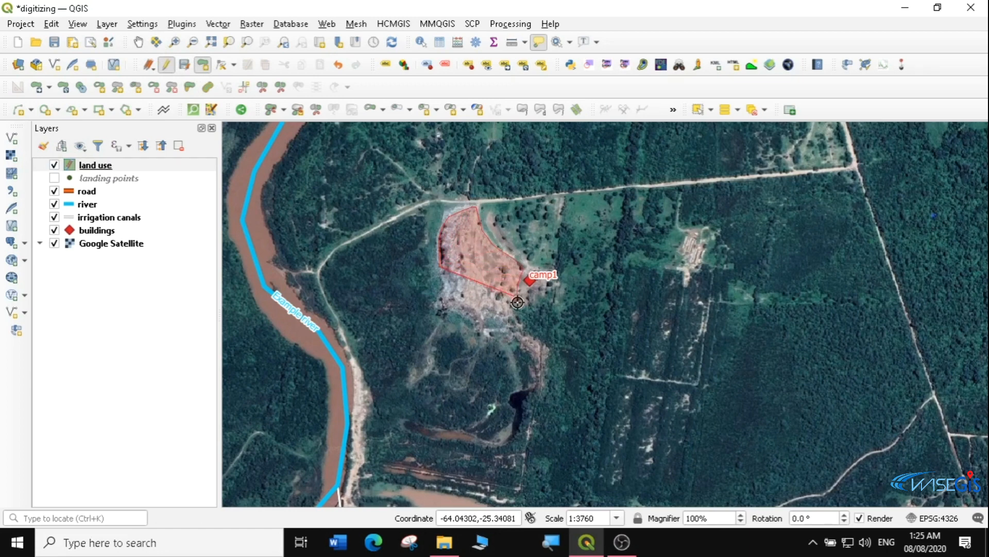
left_click(525, 339)
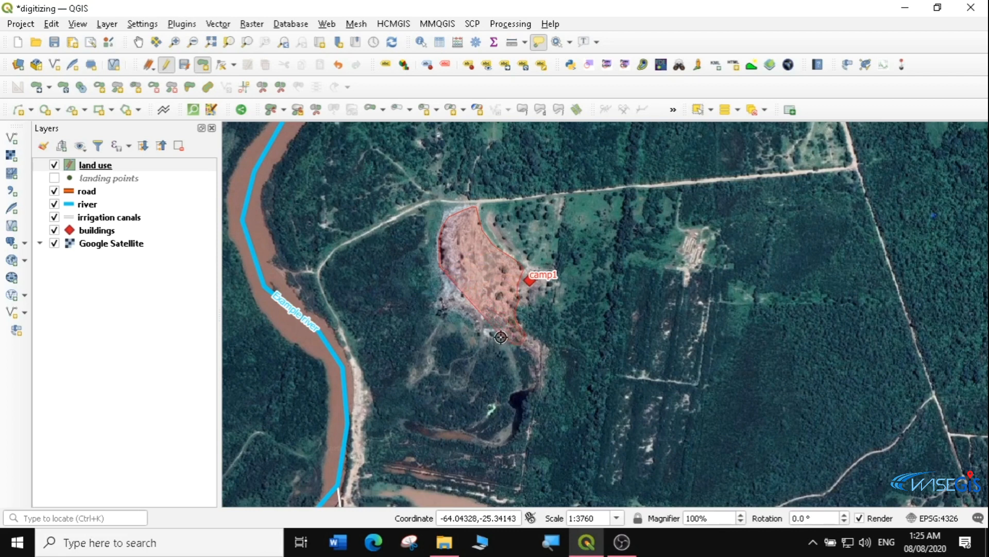
left_click(455, 310)
left_click(440, 308)
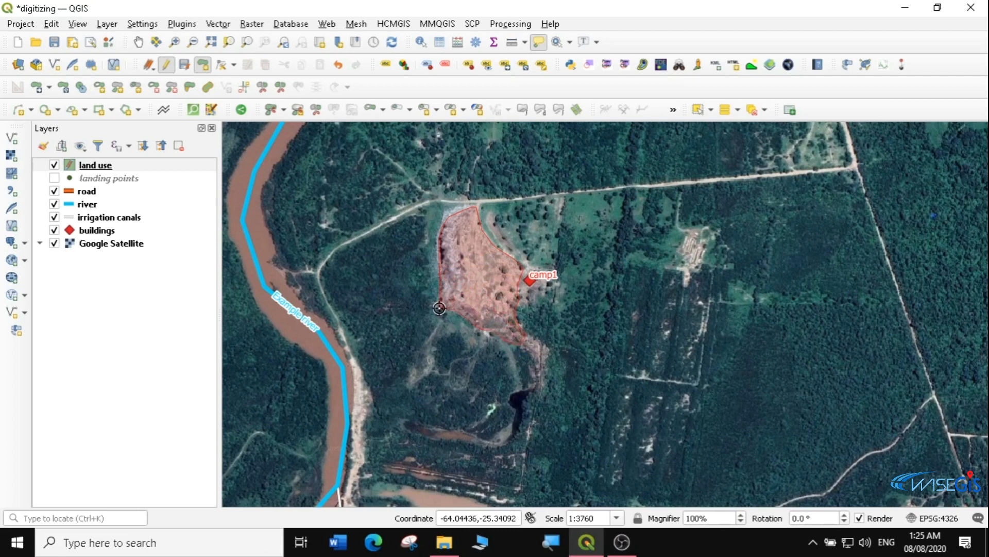
right_click(439, 262)
Record the clearing polygon's name as 'quary 1' and type as 'Quary'
key("Tab")
type("q")
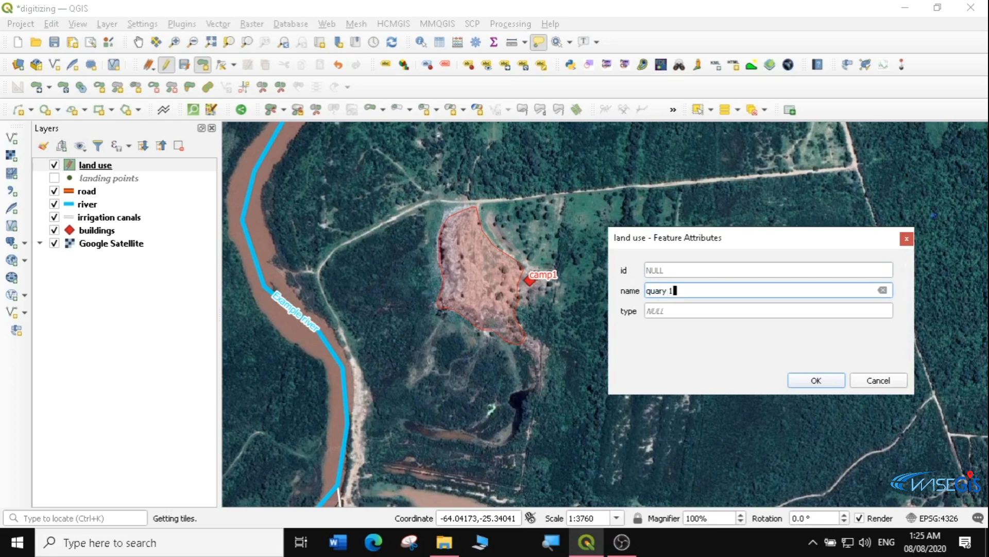
key("Tab")
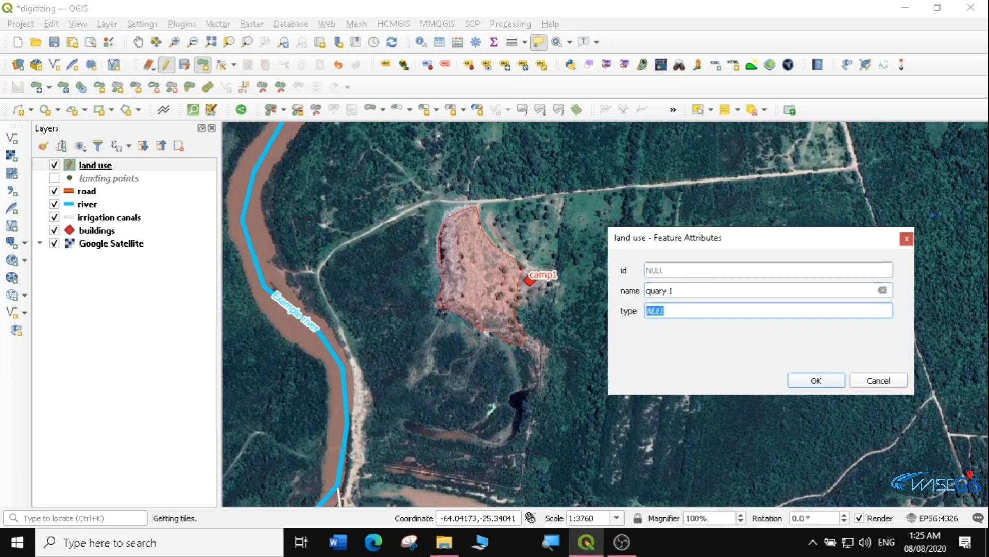
type("G")
left_click(824, 380)
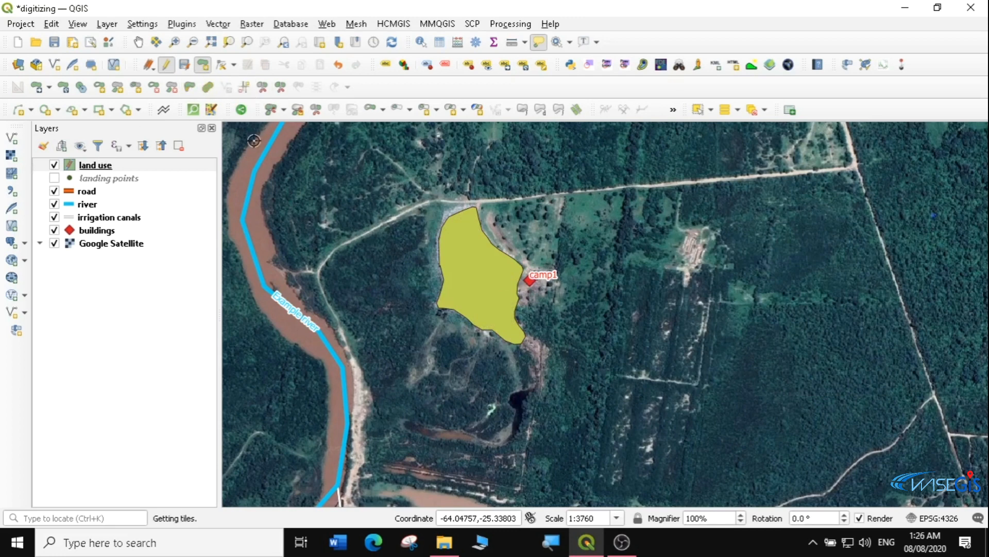
Save the land use edits, stop editing, and zoom to the whole land use layer
left_click(183, 65)
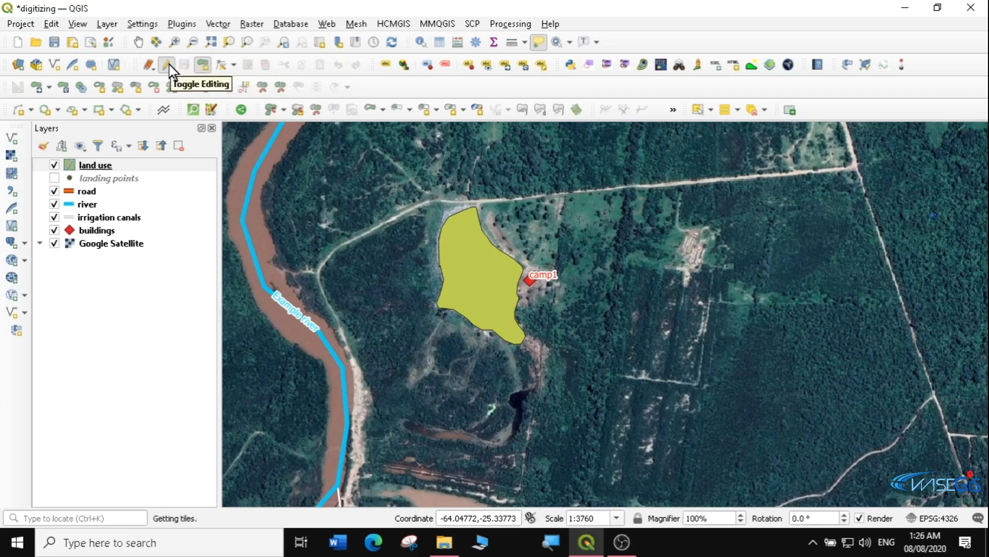
left_click(166, 67)
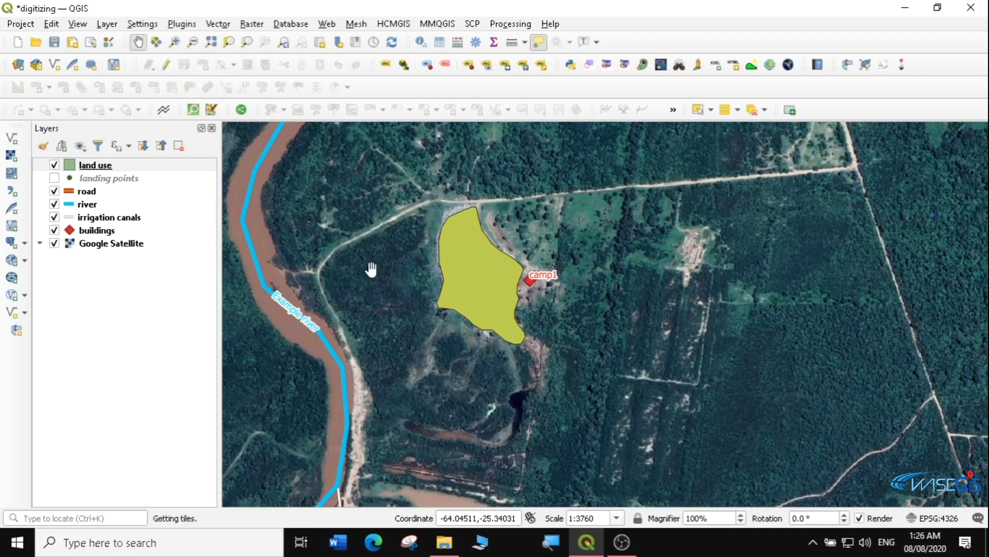
right_click(104, 166)
left_click(132, 170)
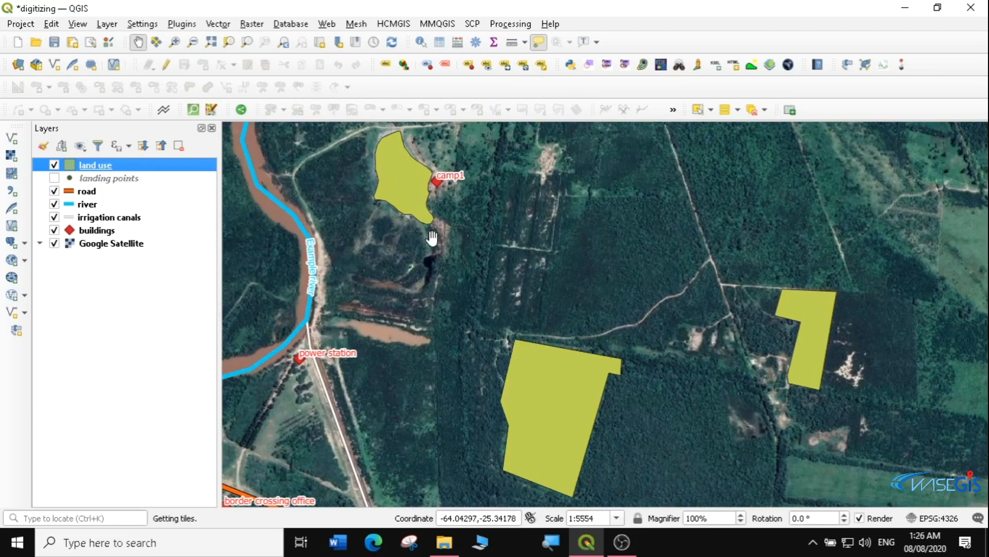
Open the land use layer's Properties
right_click(84, 164)
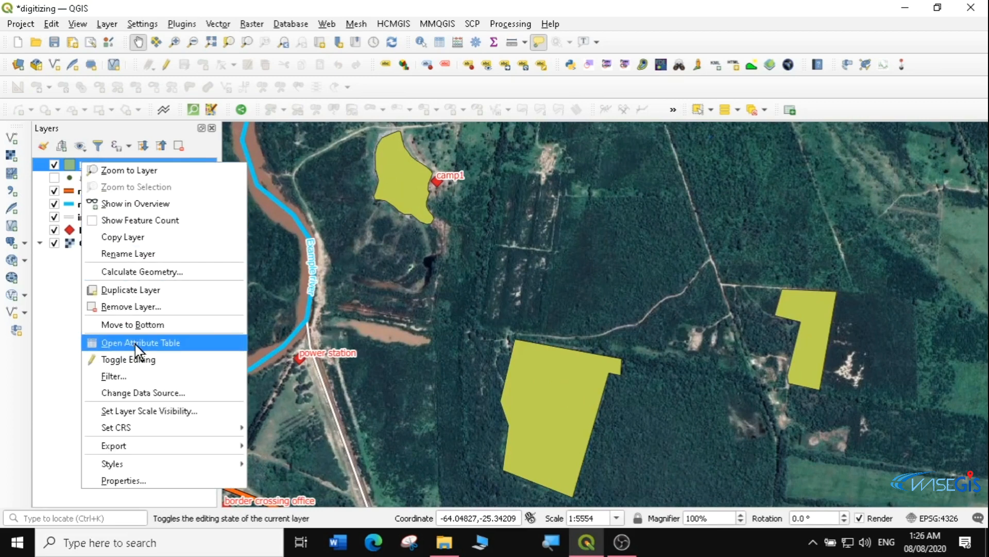
mouse_move(143, 467)
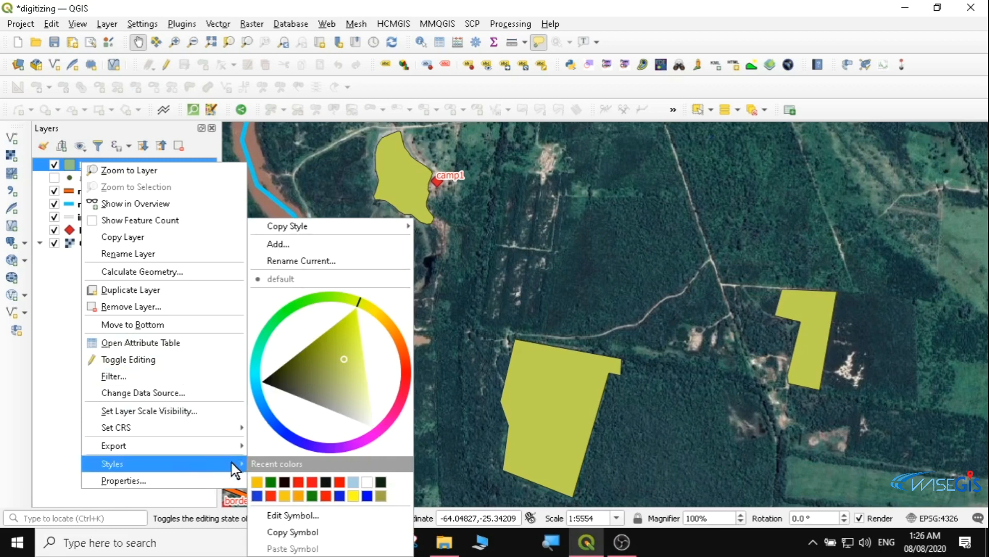
left_click(182, 479)
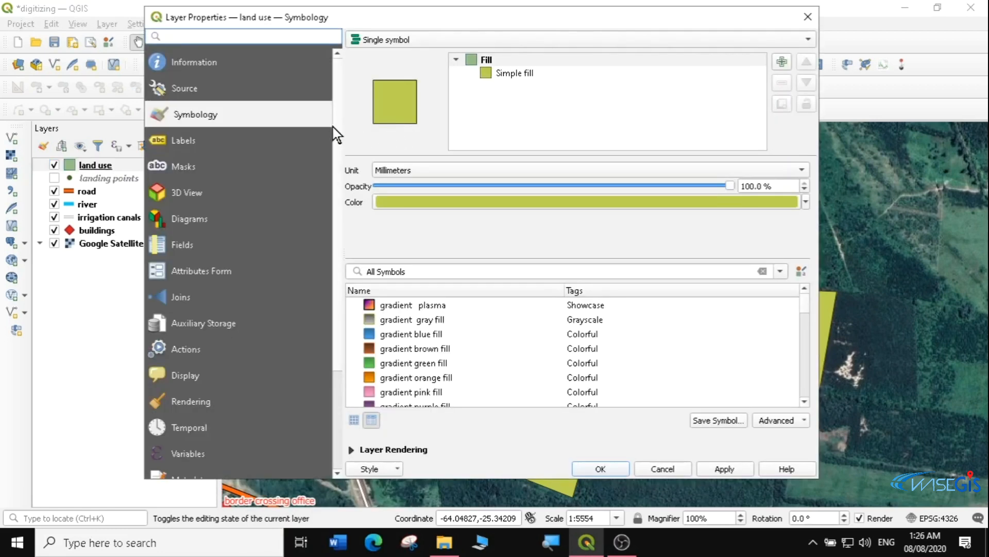
Switch to Categorized symbology on the type field, classify, and hide all other values
left_click(393, 41)
left_click(392, 54)
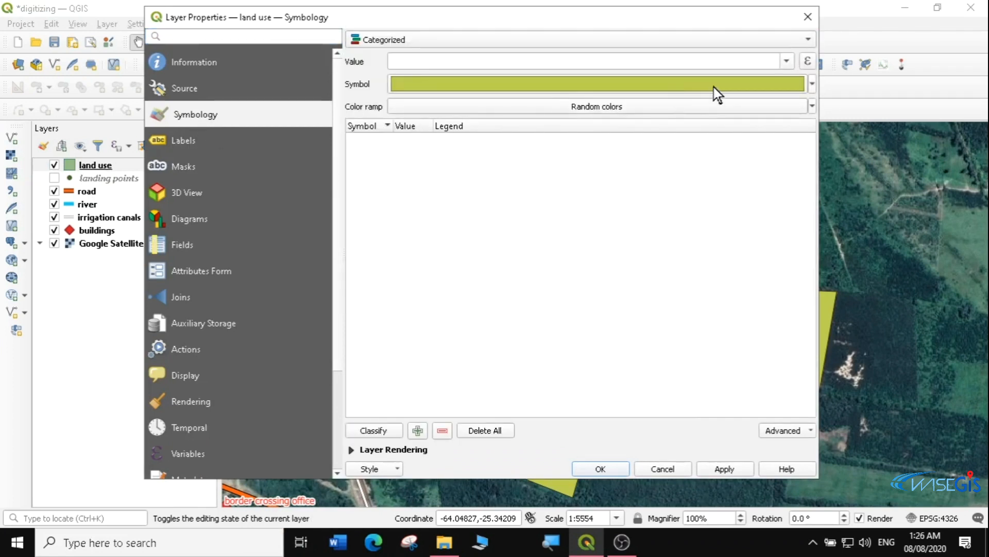
left_click(787, 61)
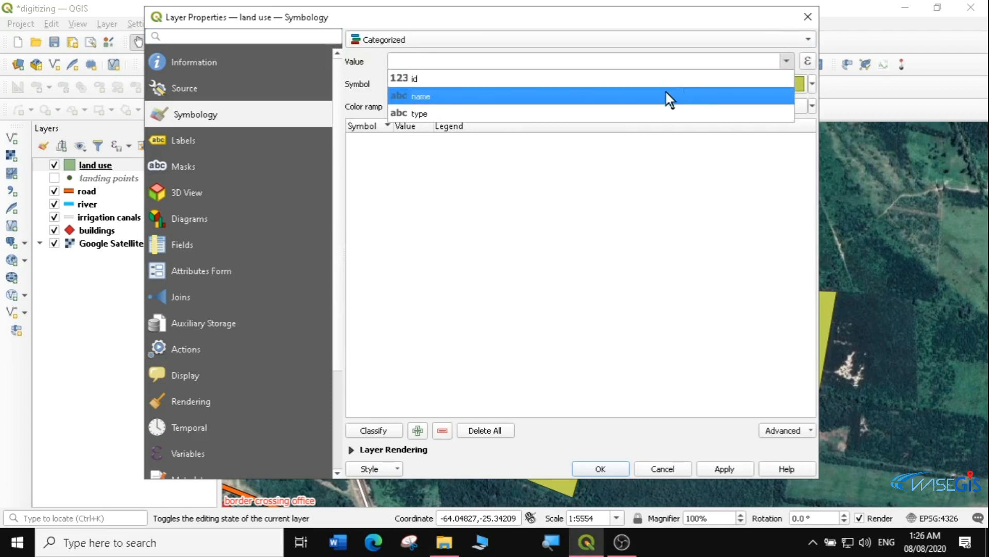
left_click(430, 112)
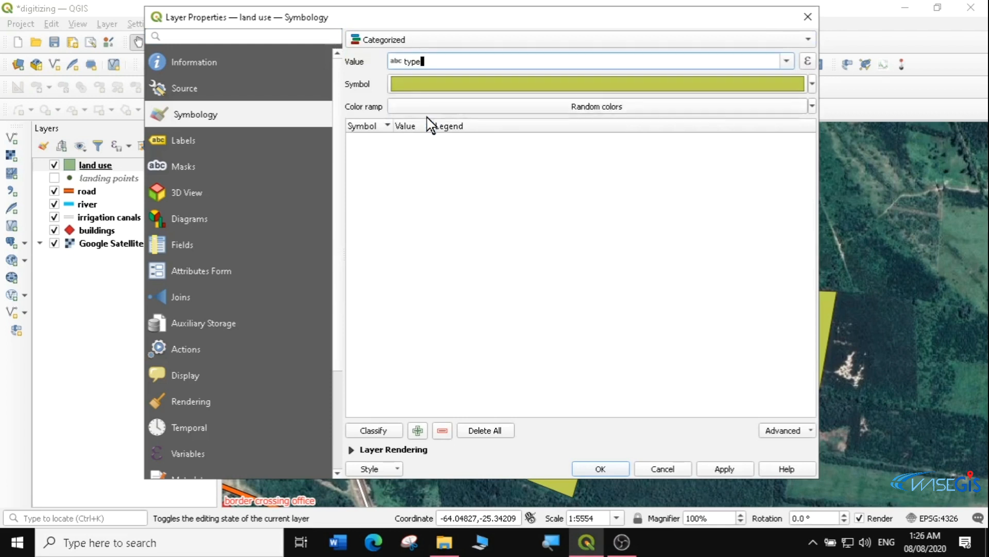
left_click(382, 433)
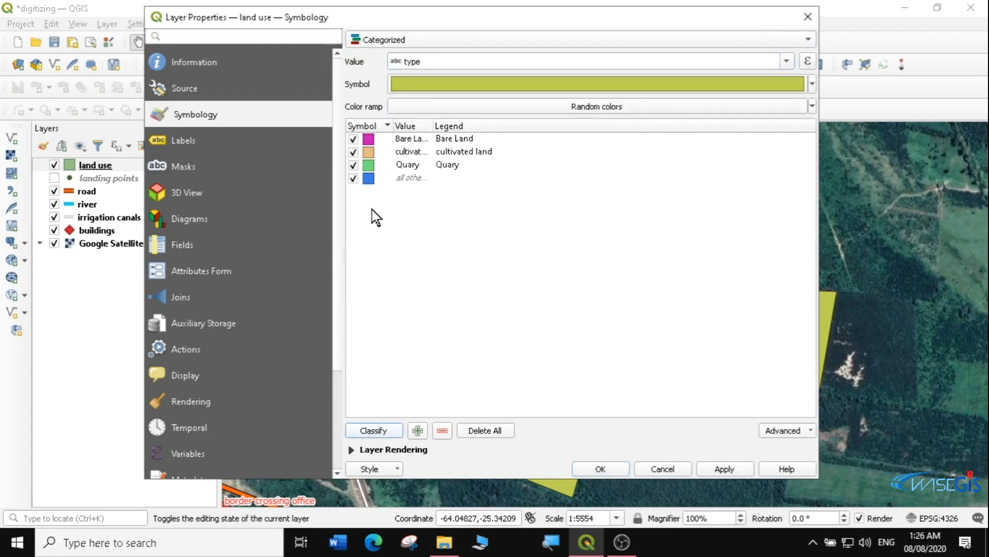
left_click(354, 179)
Give the Bare Land category a brown gradient fill
double_click(368, 139)
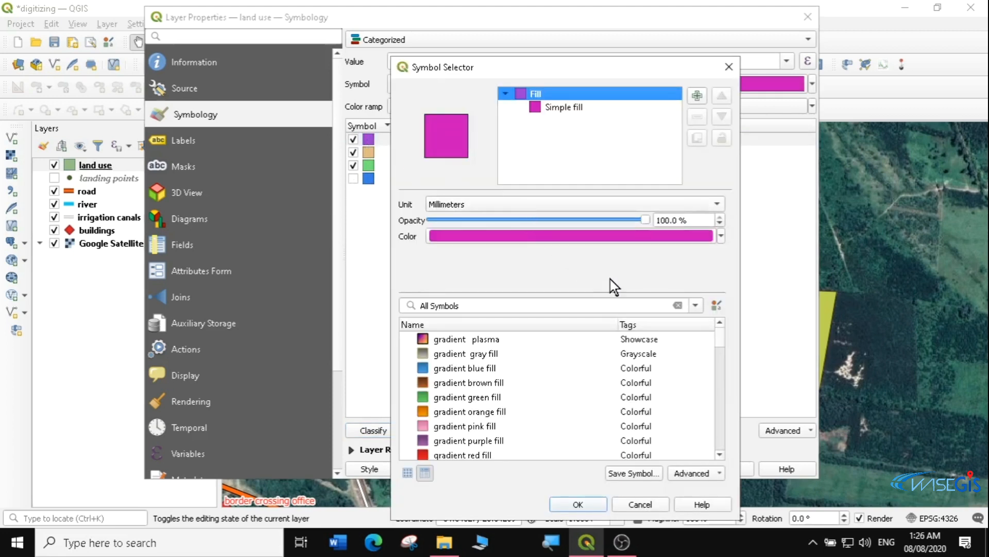
left_click(433, 397)
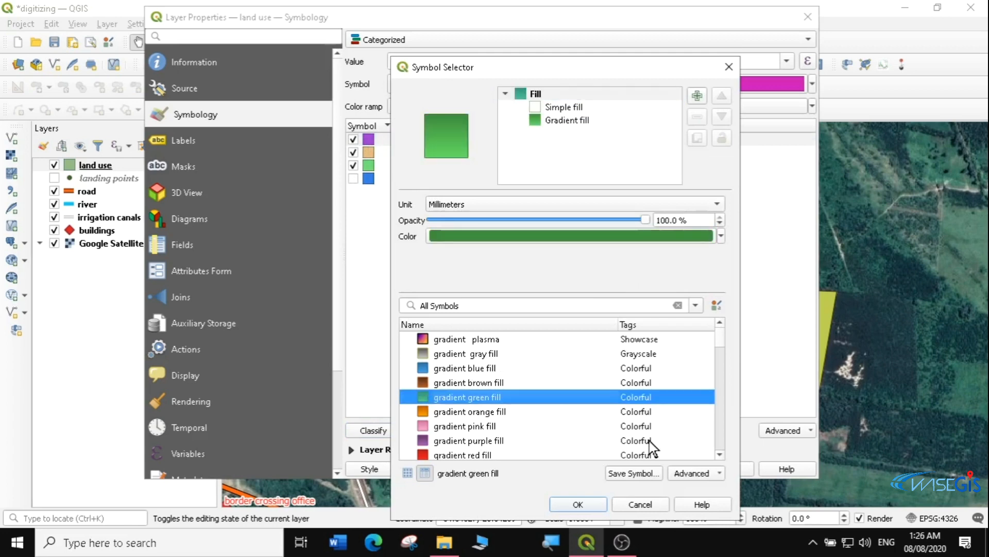
left_click(595, 506)
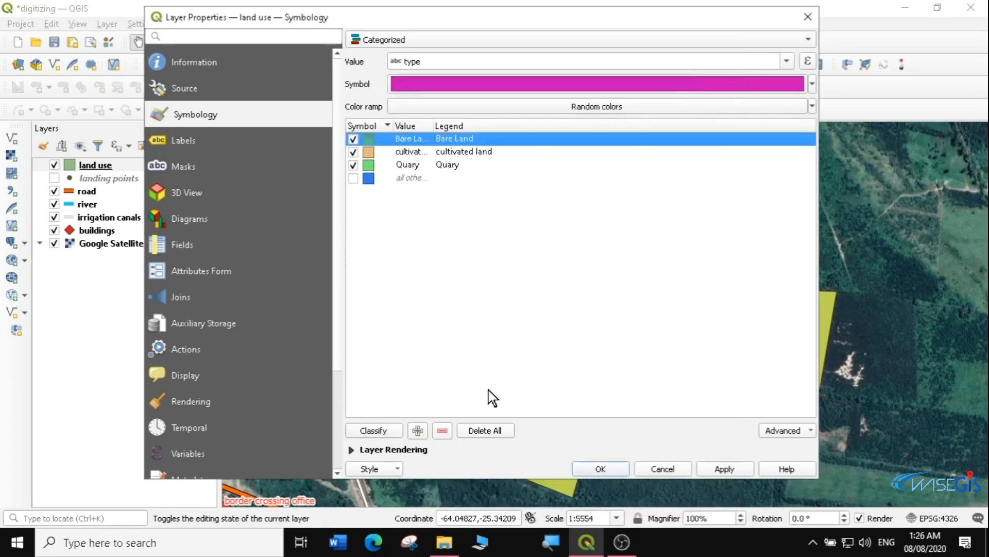
double_click(367, 138)
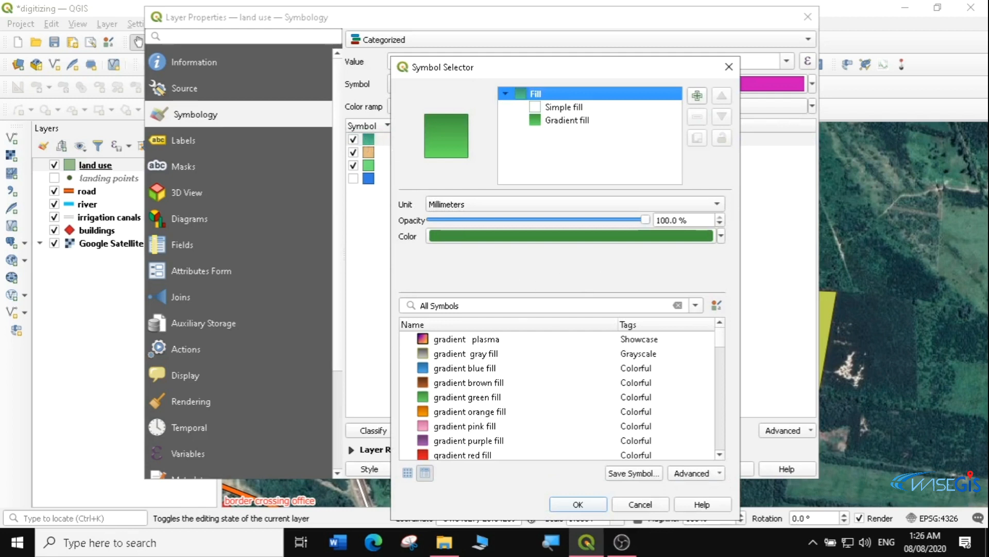
left_click(425, 353)
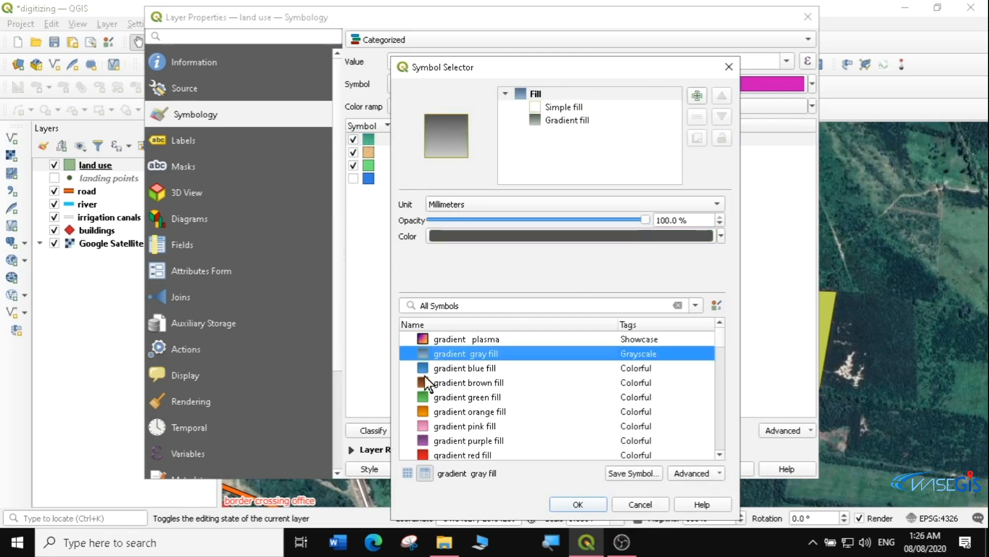
left_click(426, 382)
left_click(576, 504)
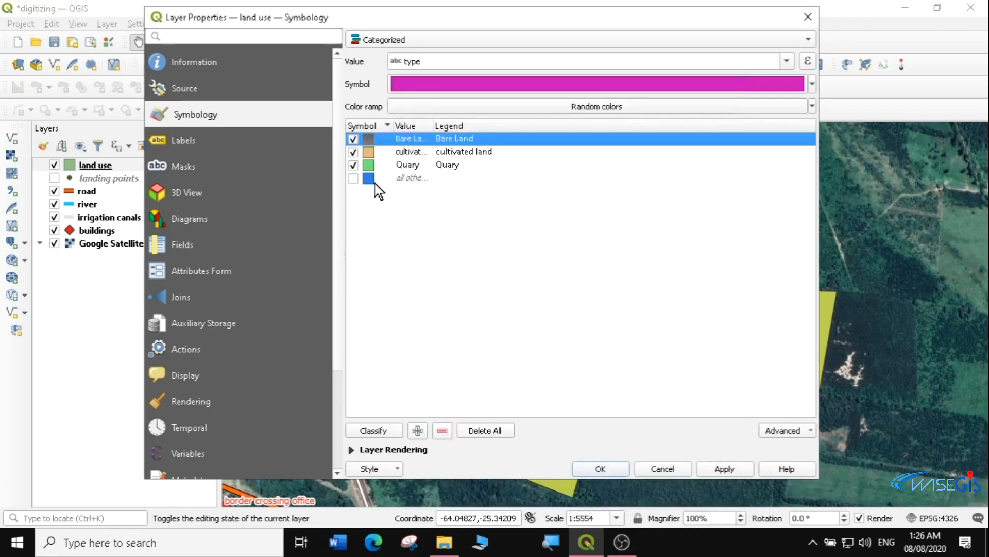
Give cultivated land a green gradient fill and Quary a yellow gradient fill
double_click(368, 152)
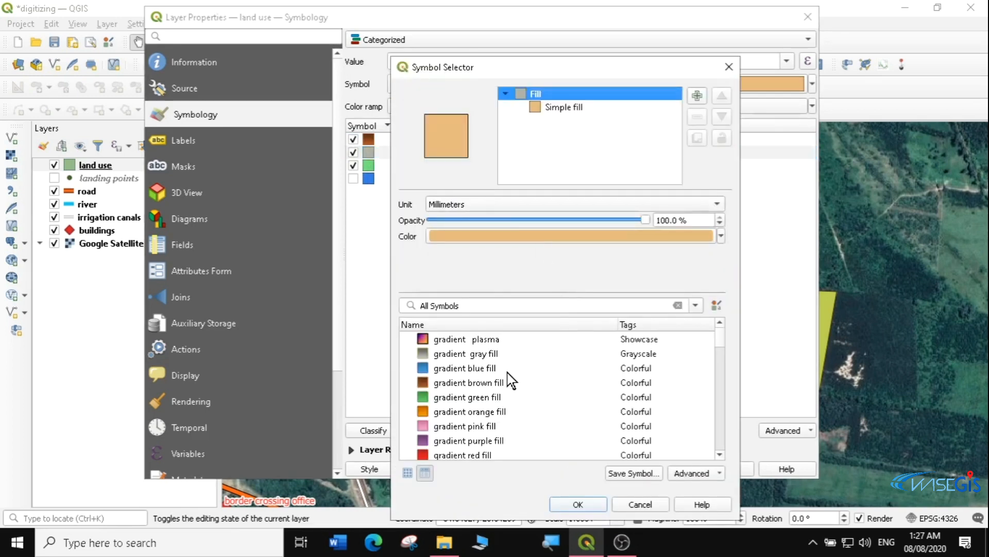
left_click(425, 397)
left_click(590, 503)
double_click(369, 167)
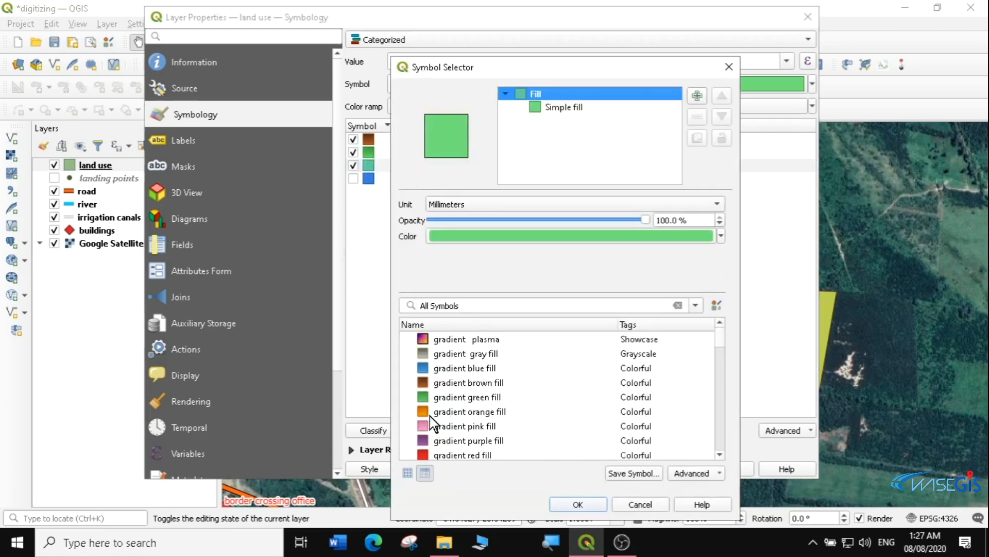
scroll(721, 351, "down", 2)
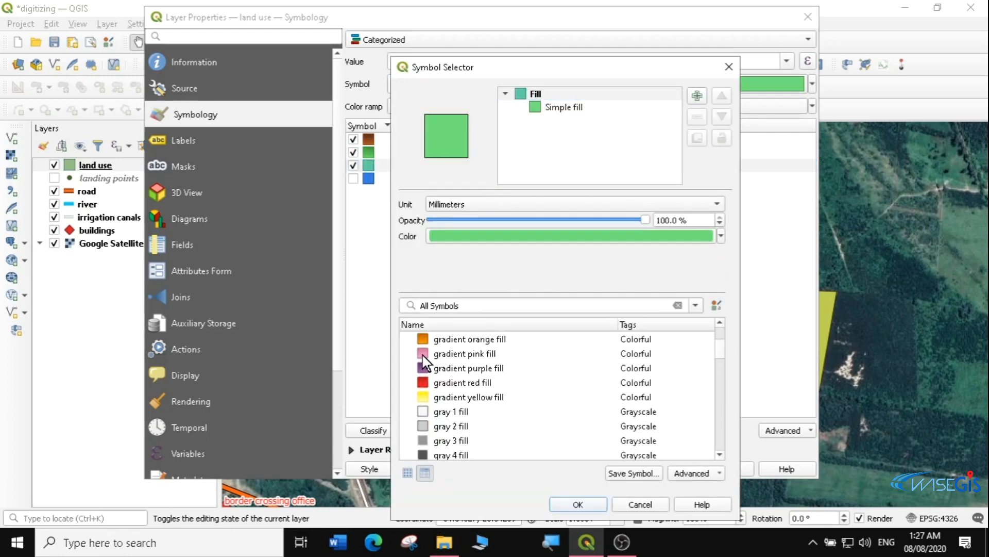
left_click(425, 397)
left_click(576, 499)
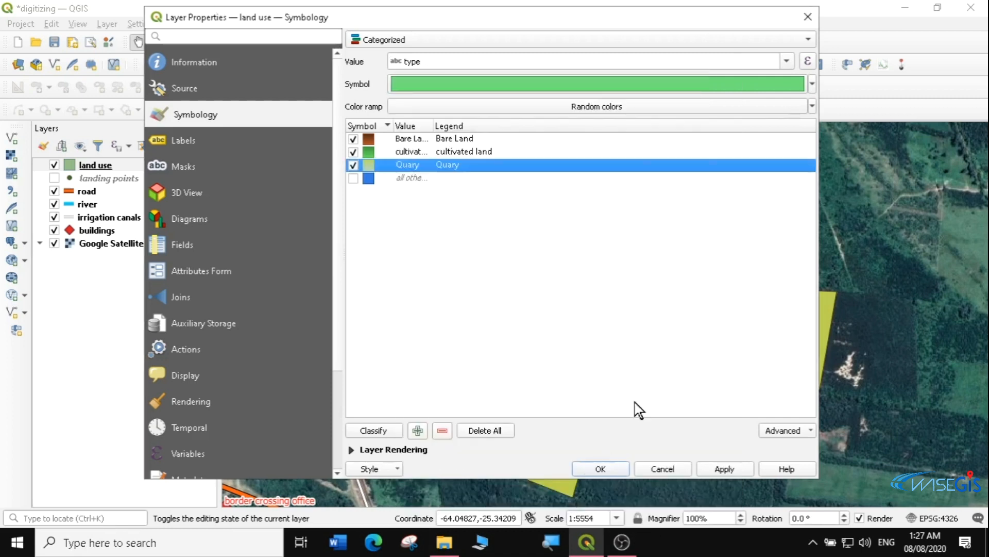
left_click(401, 449)
Lower land use opacity to about 37%, then apply and close the properties
left_click_drag(731, 368, 598, 370)
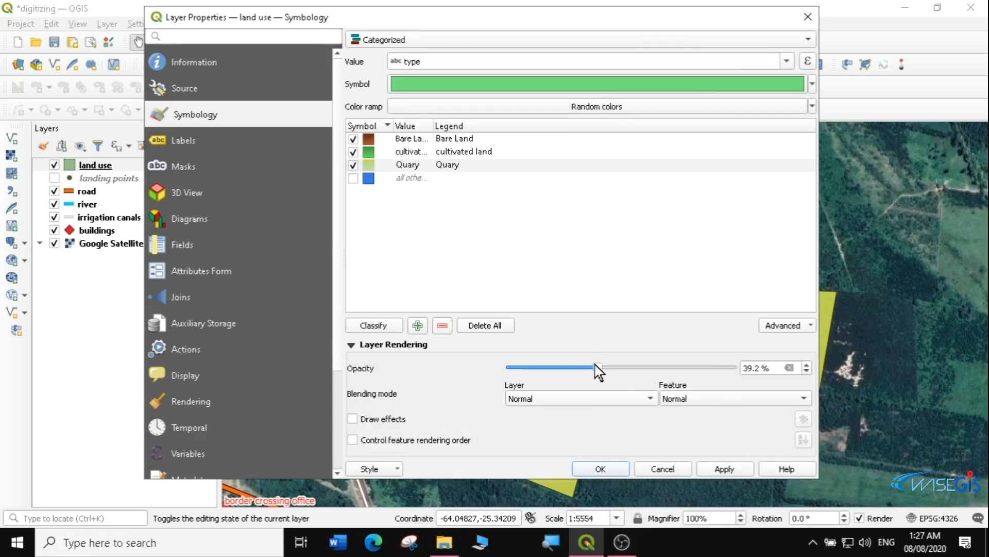
left_click(725, 469)
left_click(601, 469)
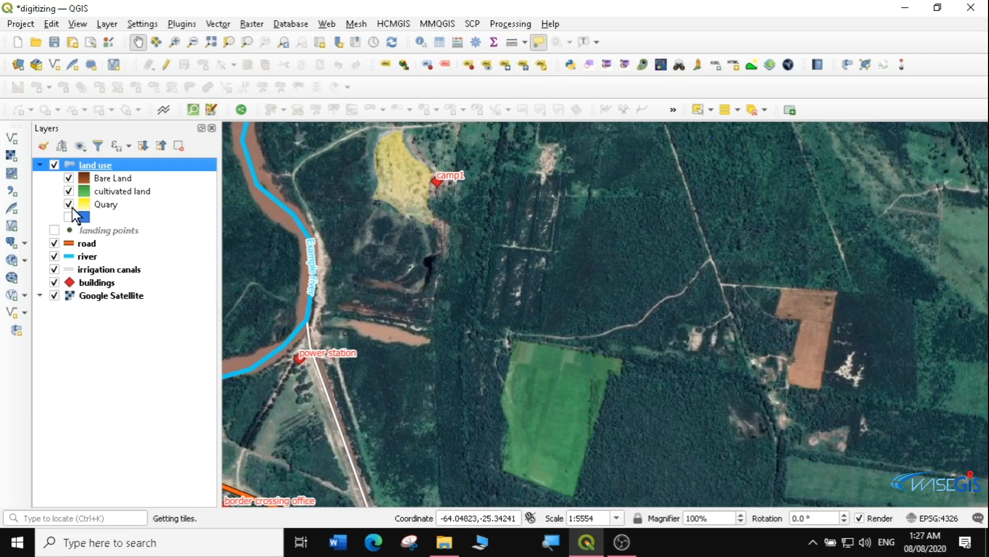
Hide the Google Satellite basemap and zoom out to show every vector layer
left_click_drag(347, 264, 534, 218)
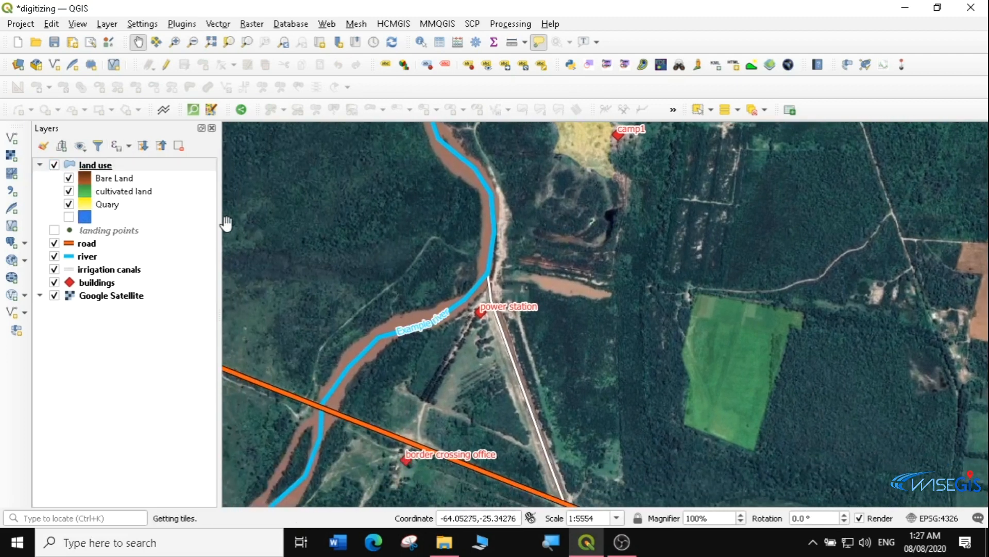
left_click(54, 296)
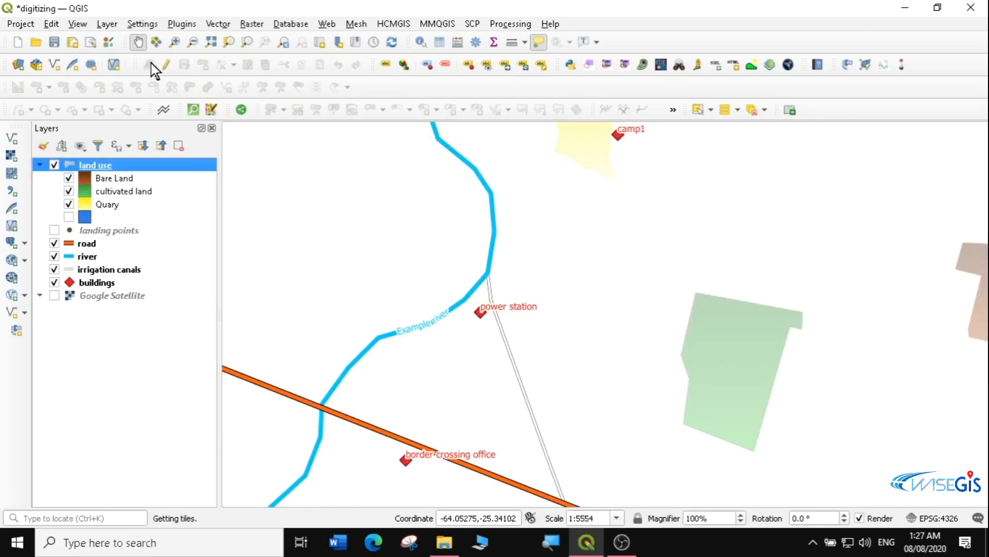
left_click(191, 44)
left_click_drag(498, 252, 676, 386)
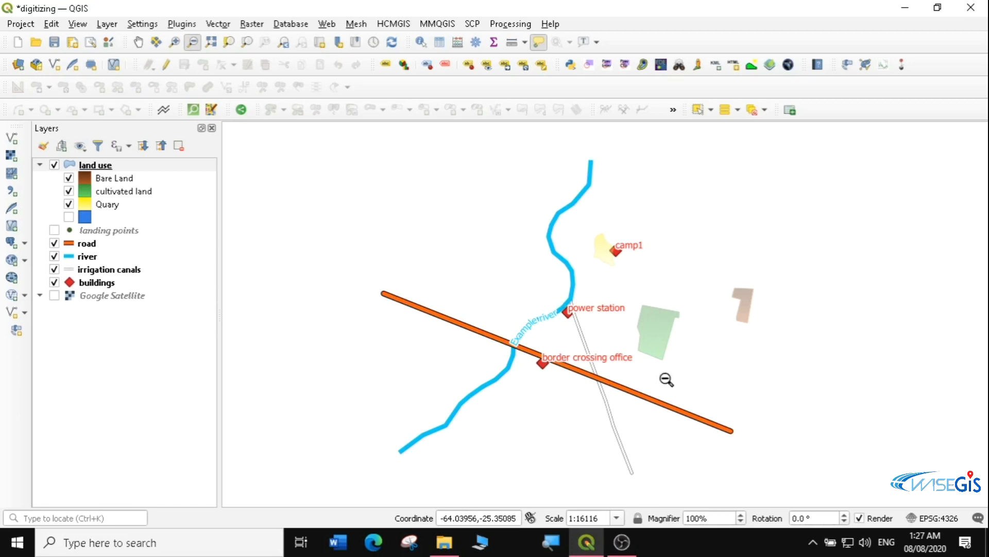
Turn on the Google Satellite basemap under the vector layers and pan southeast of the road
left_click(54, 295)
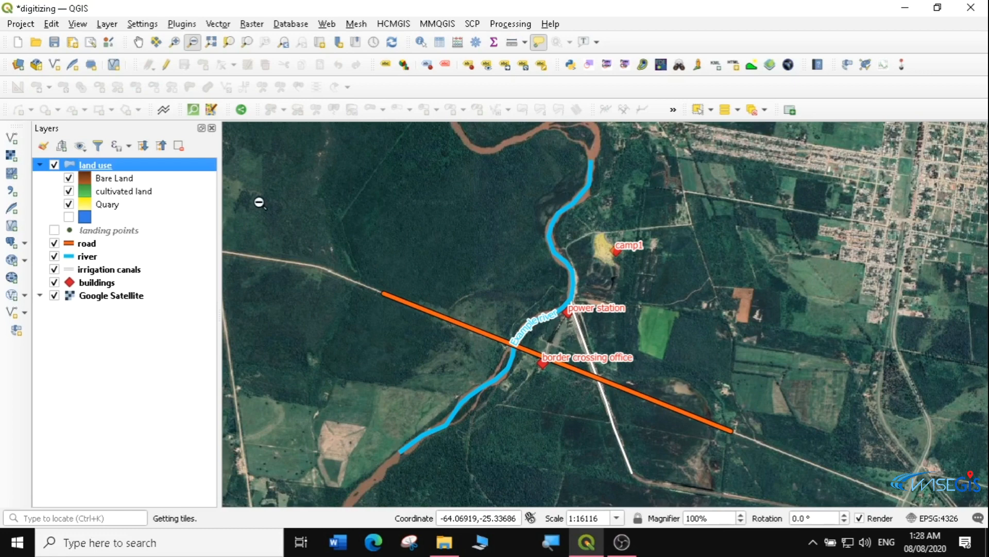
left_click(138, 43)
left_click_drag(656, 329, 393, 89)
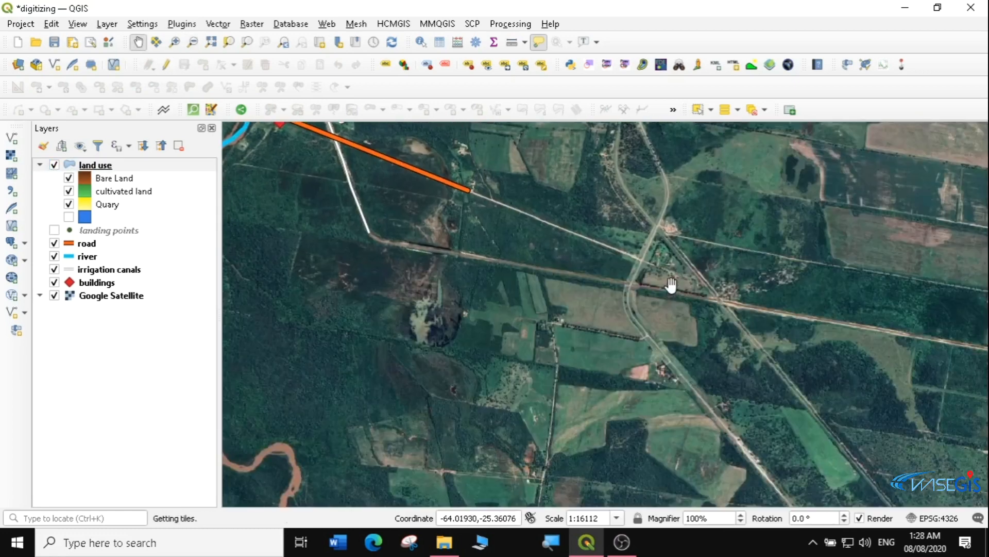
Pan across the satellite imagery to survey the field patterns east of the road
left_click_drag(671, 284, 468, 184)
left_click_drag(667, 324, 559, 98)
left_click_drag(730, 267, 423, 225)
left_click_drag(544, 243, 584, 361)
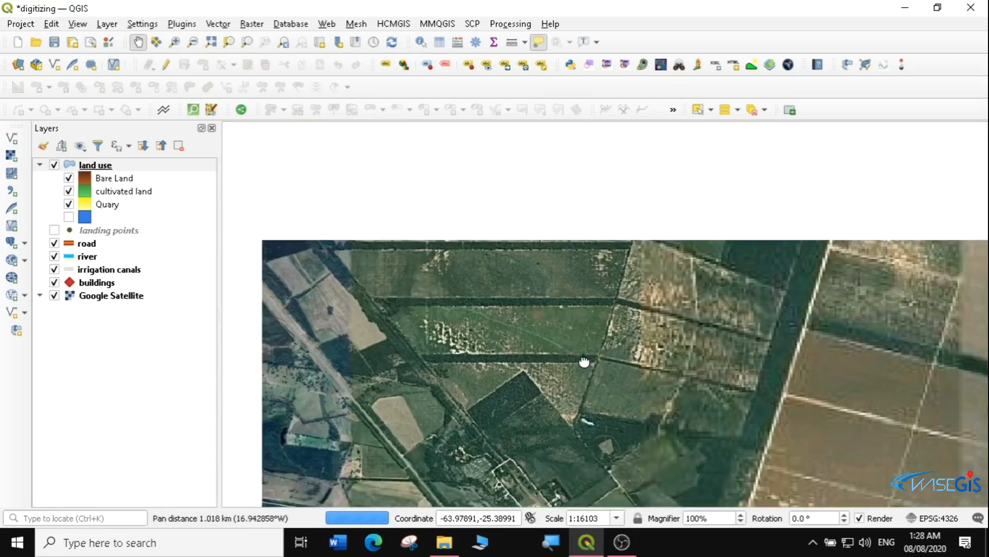
left_click_drag(697, 376, 409, 276)
left_click_drag(543, 322, 315, 136)
left_click_drag(357, 254, 637, 297)
left_click_drag(322, 165, 499, 353)
left_click_drag(502, 250, 521, 242)
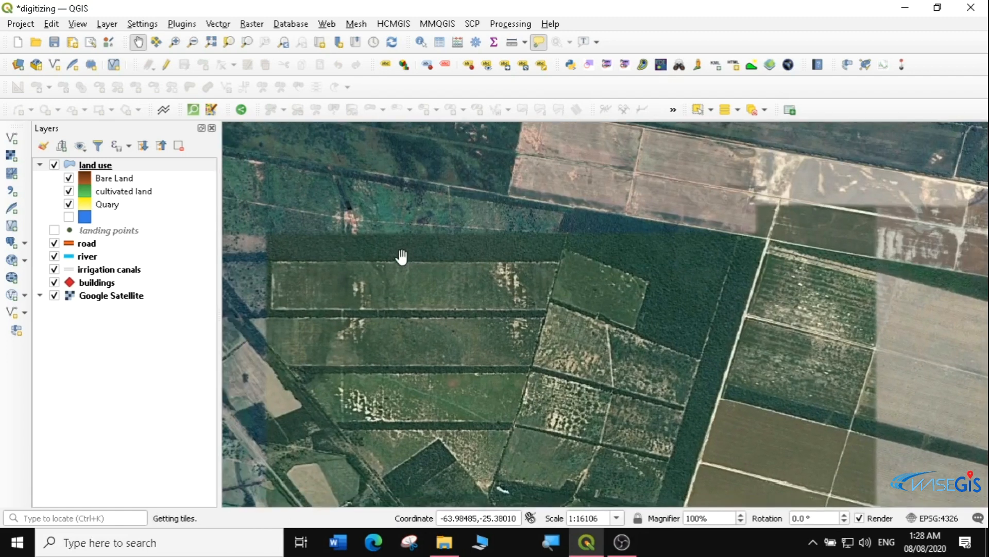
left_click_drag(288, 288, 412, 227)
left_click_drag(623, 293, 592, 175)
left_click_drag(699, 346, 469, 240)
left_click_drag(528, 225, 528, 318)
left_click_drag(523, 258, 350, 241)
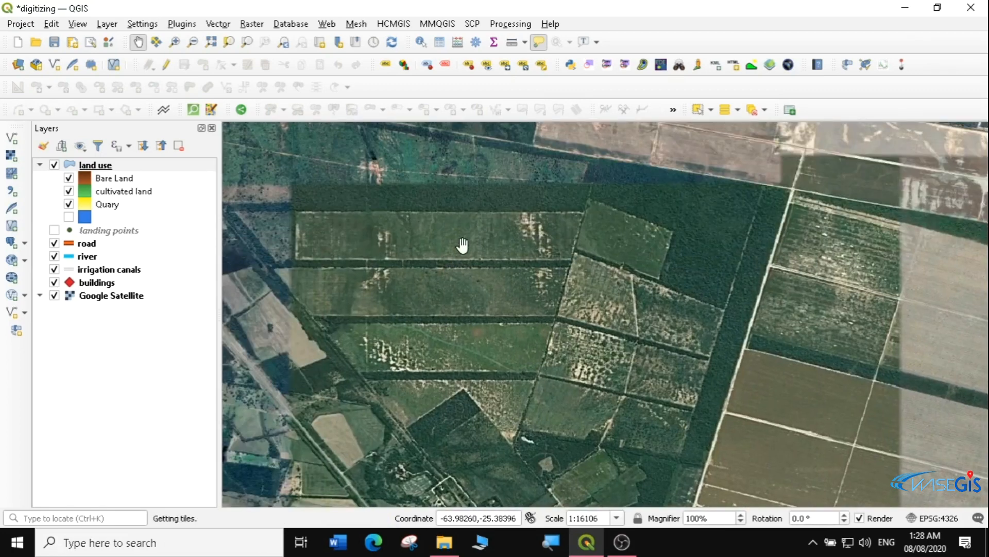
left_click_drag(458, 256, 670, 158)
left_click_drag(531, 296, 695, 146)
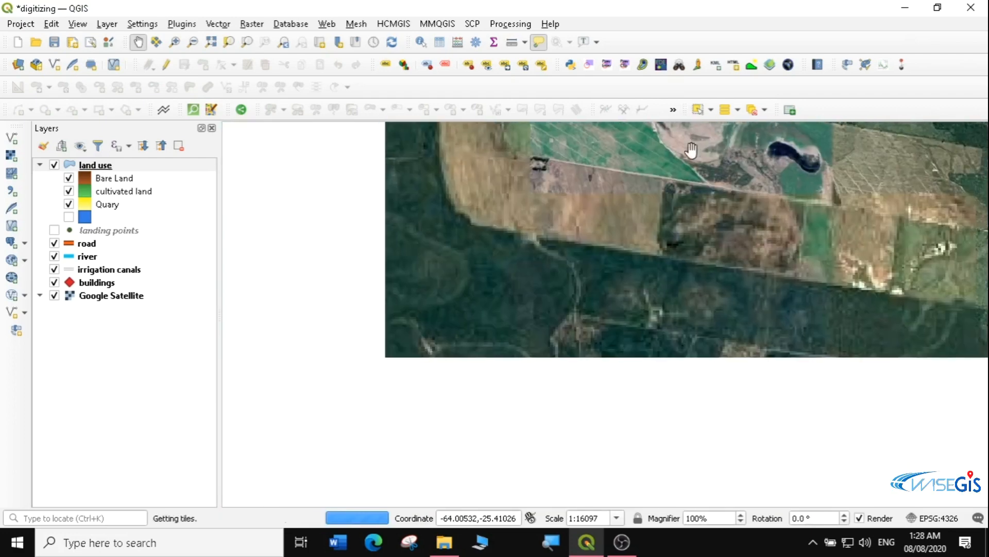
left_click_drag(532, 282, 678, 168)
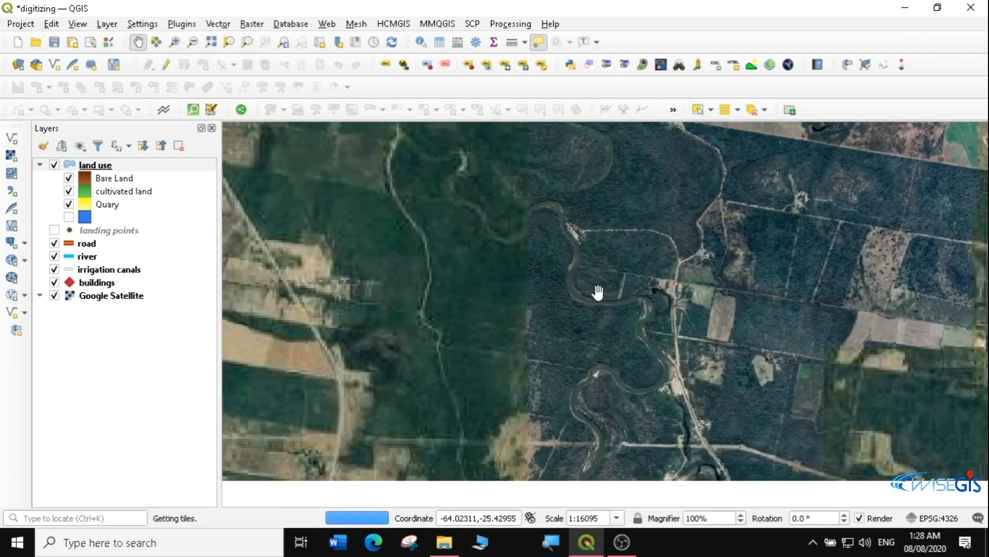
Pan west along the winding river to bring the river and strip fields into view
left_click_drag(632, 318, 674, 217)
left_click_drag(486, 313, 637, 258)
left_click_drag(569, 283, 613, 207)
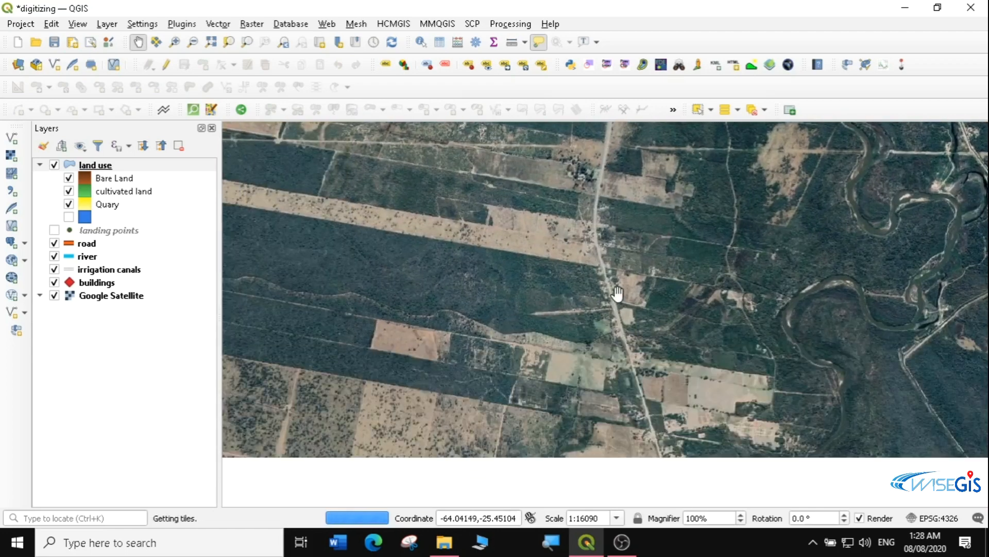
left_click_drag(651, 283, 545, 227)
Pan east over the neighbouring farmland to reach the walled compound area
left_click_drag(642, 254, 425, 338)
left_click_drag(620, 278, 393, 291)
left_click_drag(572, 339, 373, 288)
left_click_drag(539, 249, 442, 392)
left_click_drag(640, 224, 389, 338)
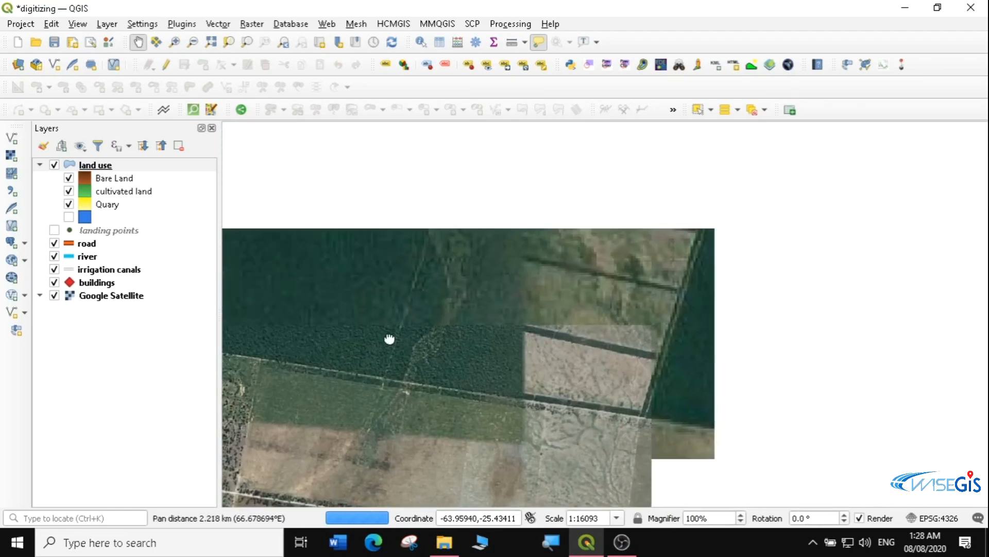
left_click_drag(601, 270, 348, 219)
left_click_drag(619, 243, 499, 326)
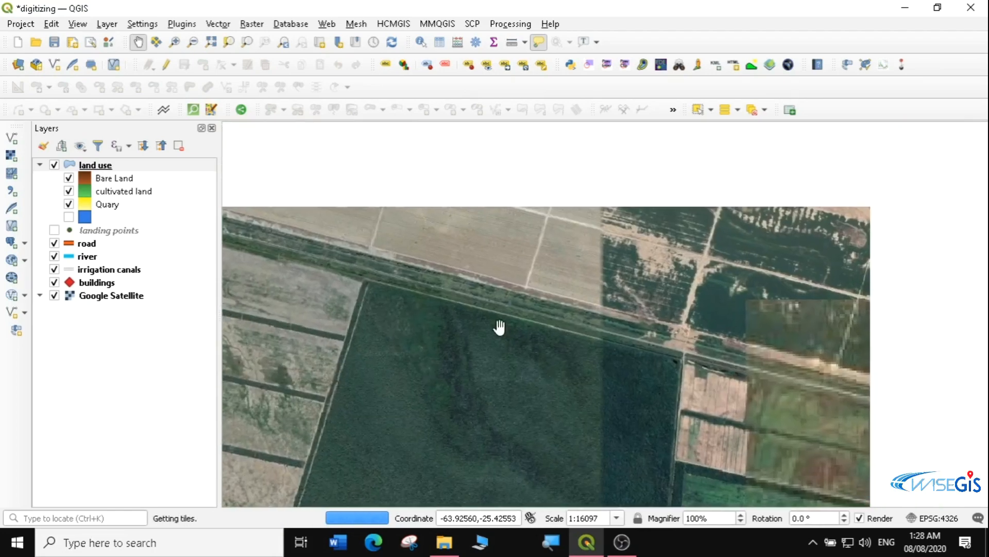
left_click_drag(651, 318, 212, 314)
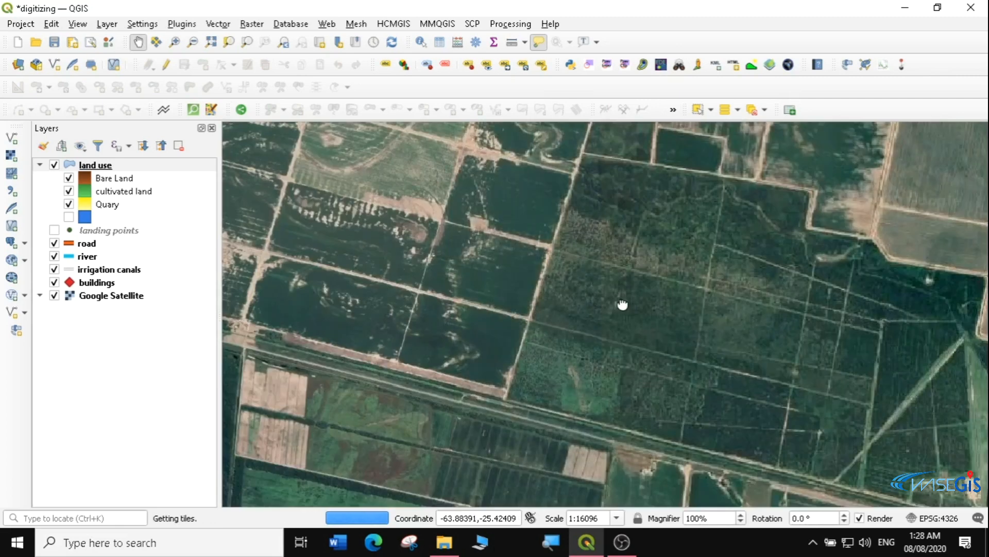
left_click_drag(623, 304, 325, 264)
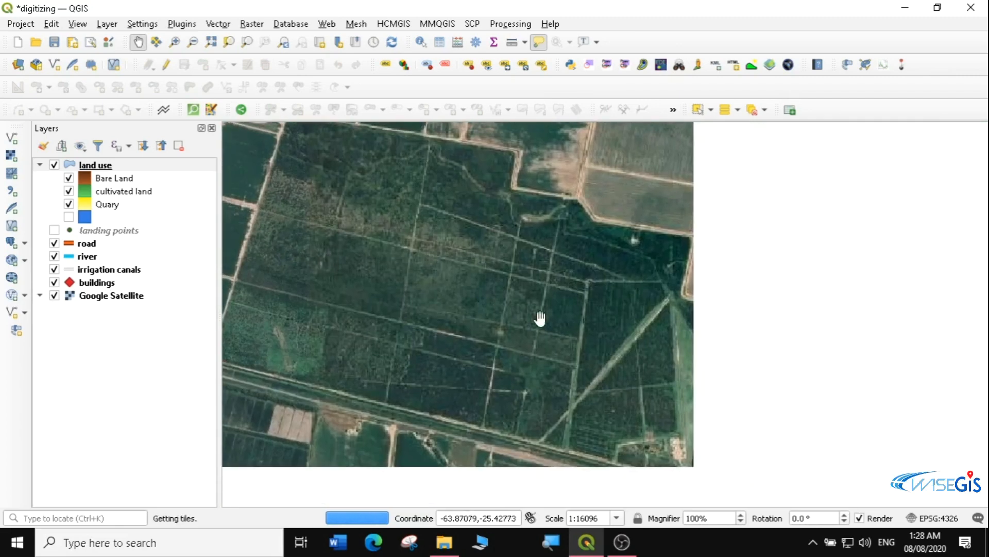
left_click_drag(756, 326, 468, 267)
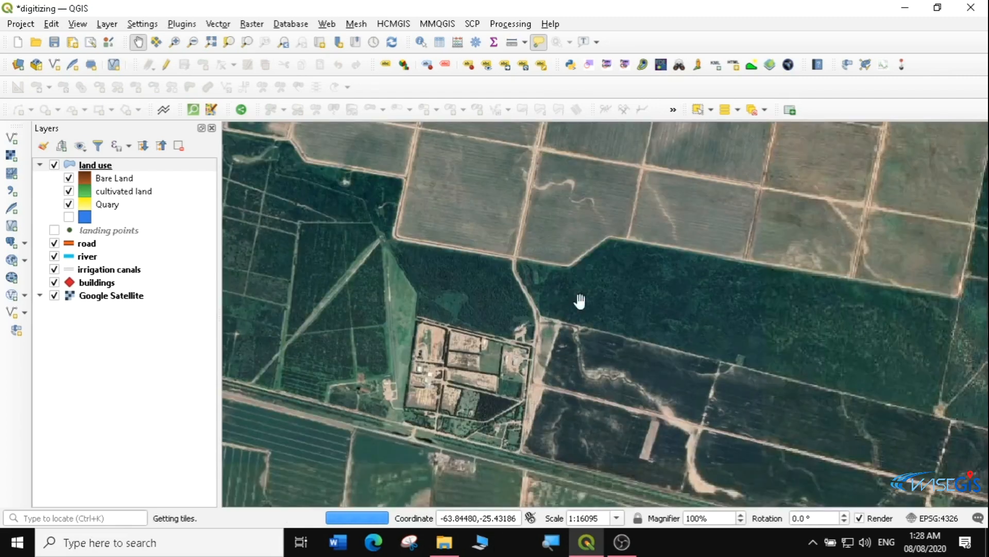